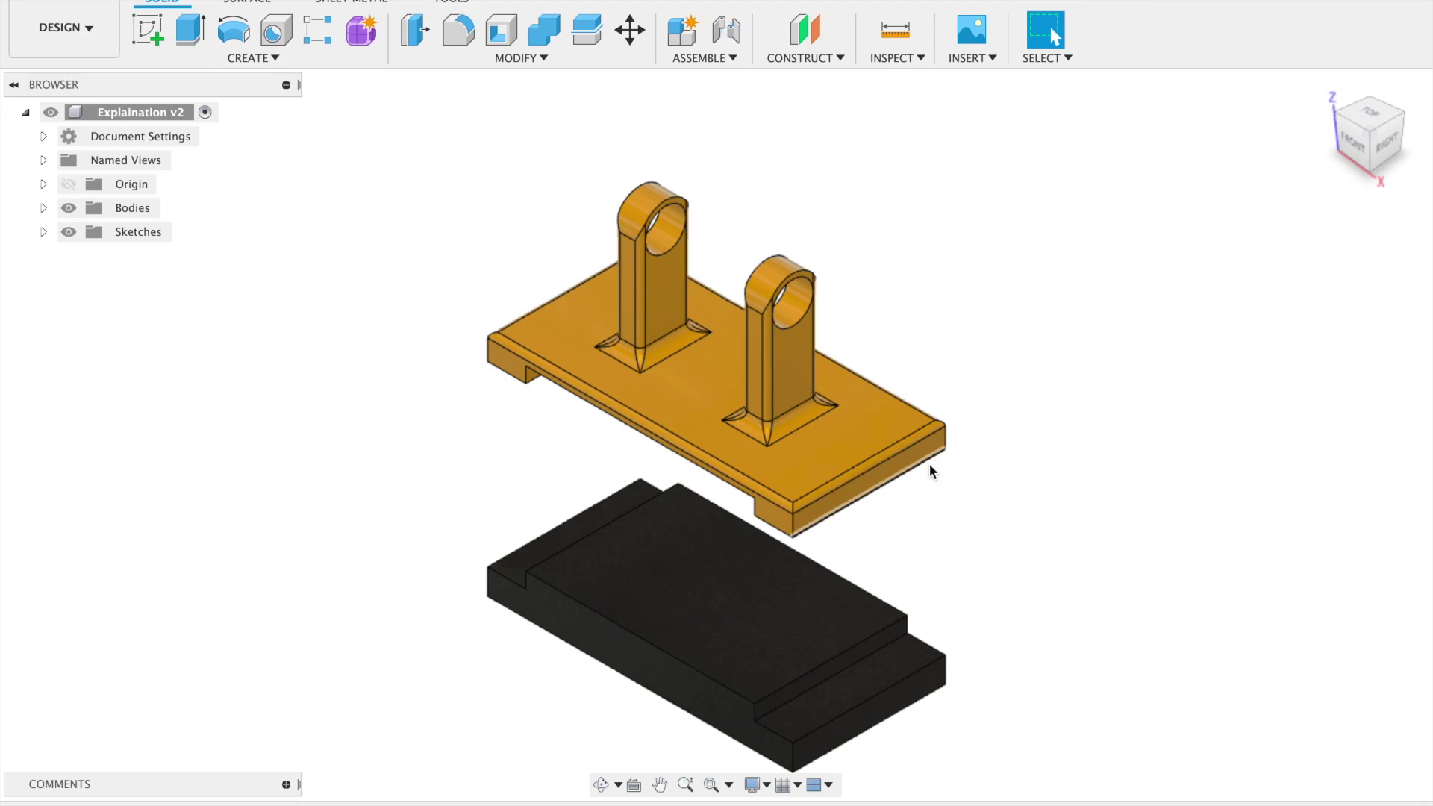
- Convert Body1 (black block) and Body2 (orange base) into new components Component1:1 and Component2:1
{"action": "left_click", "coordinate": [736, 59]}
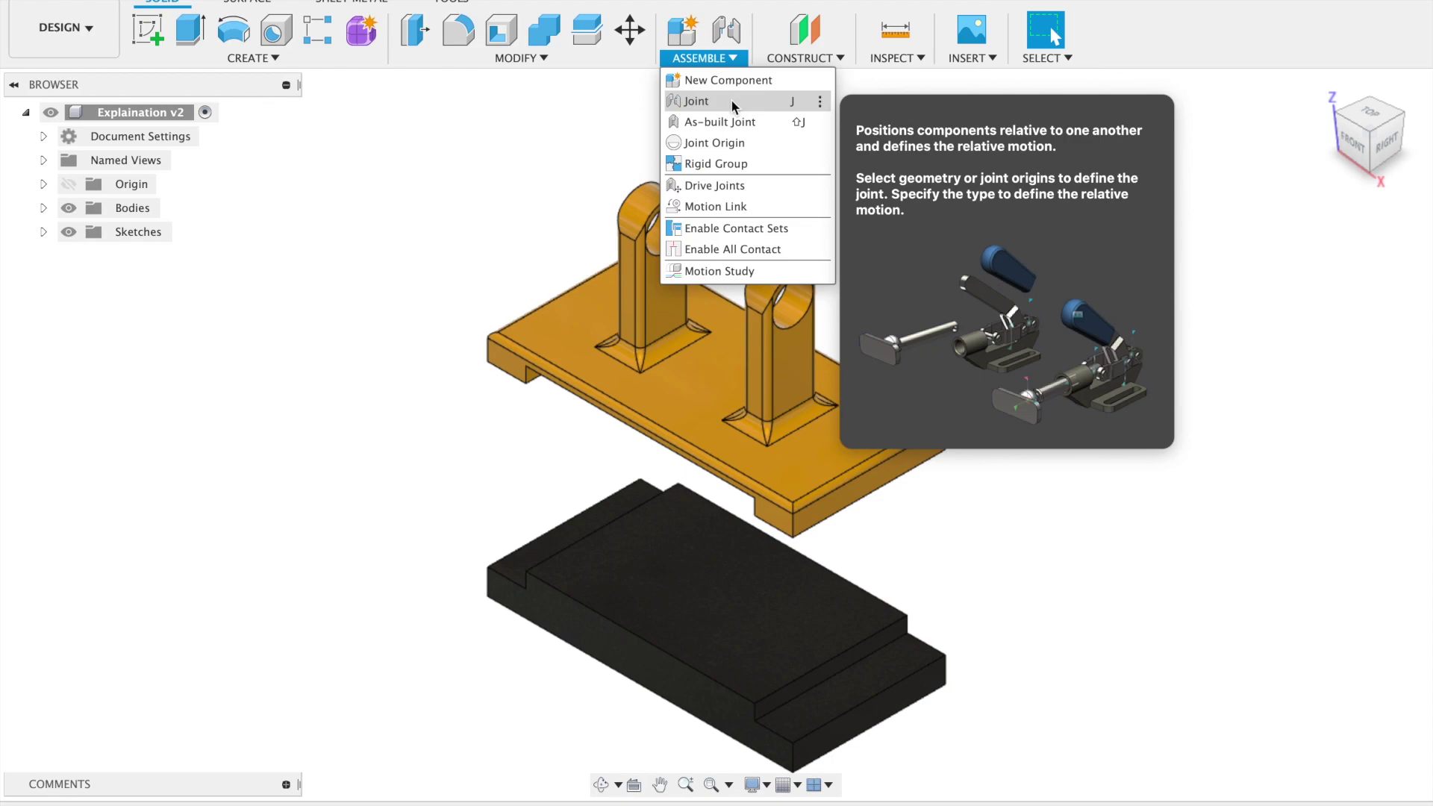
{"action": "left_click", "coordinate": [528, 164]}
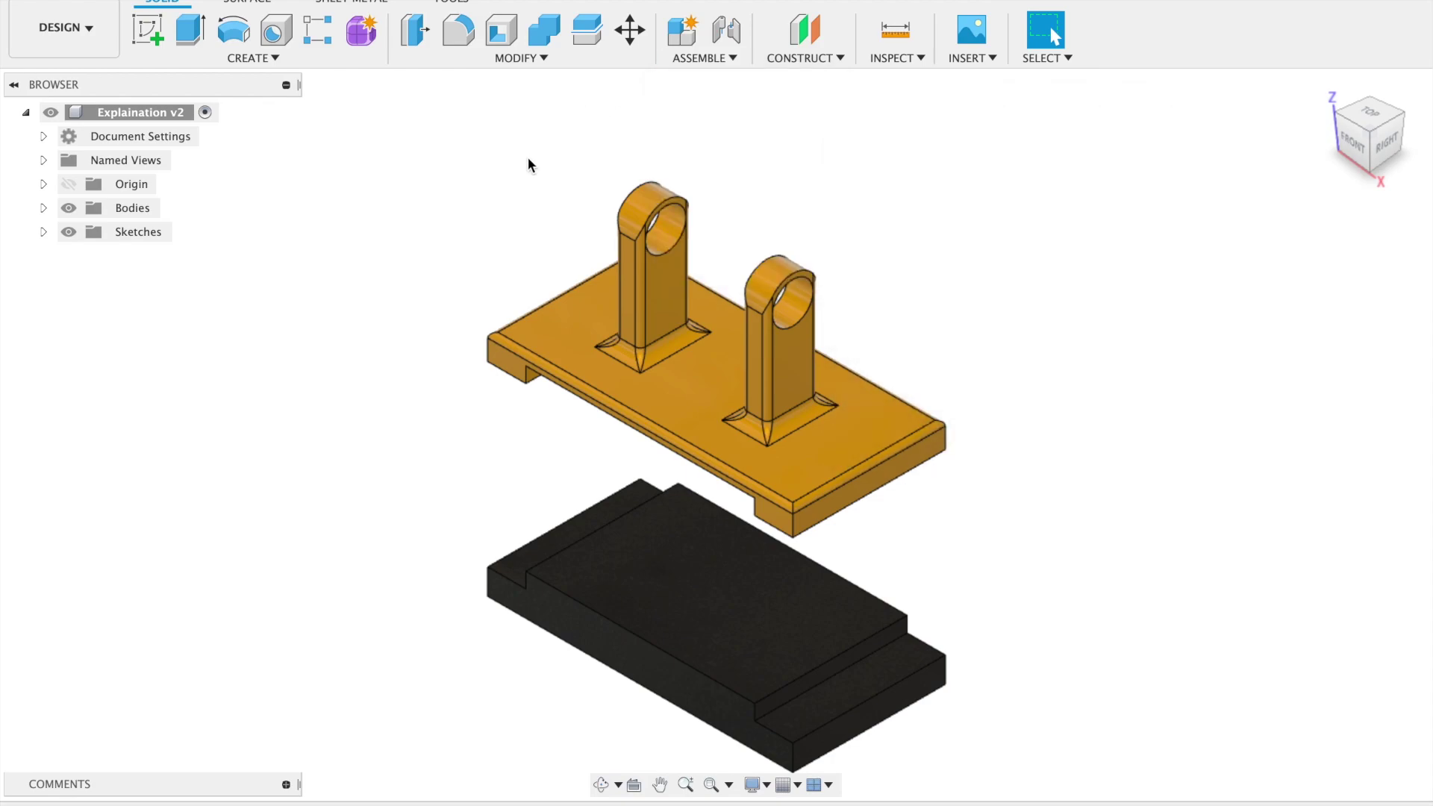
{"action": "left_click", "coordinate": [43, 209]}
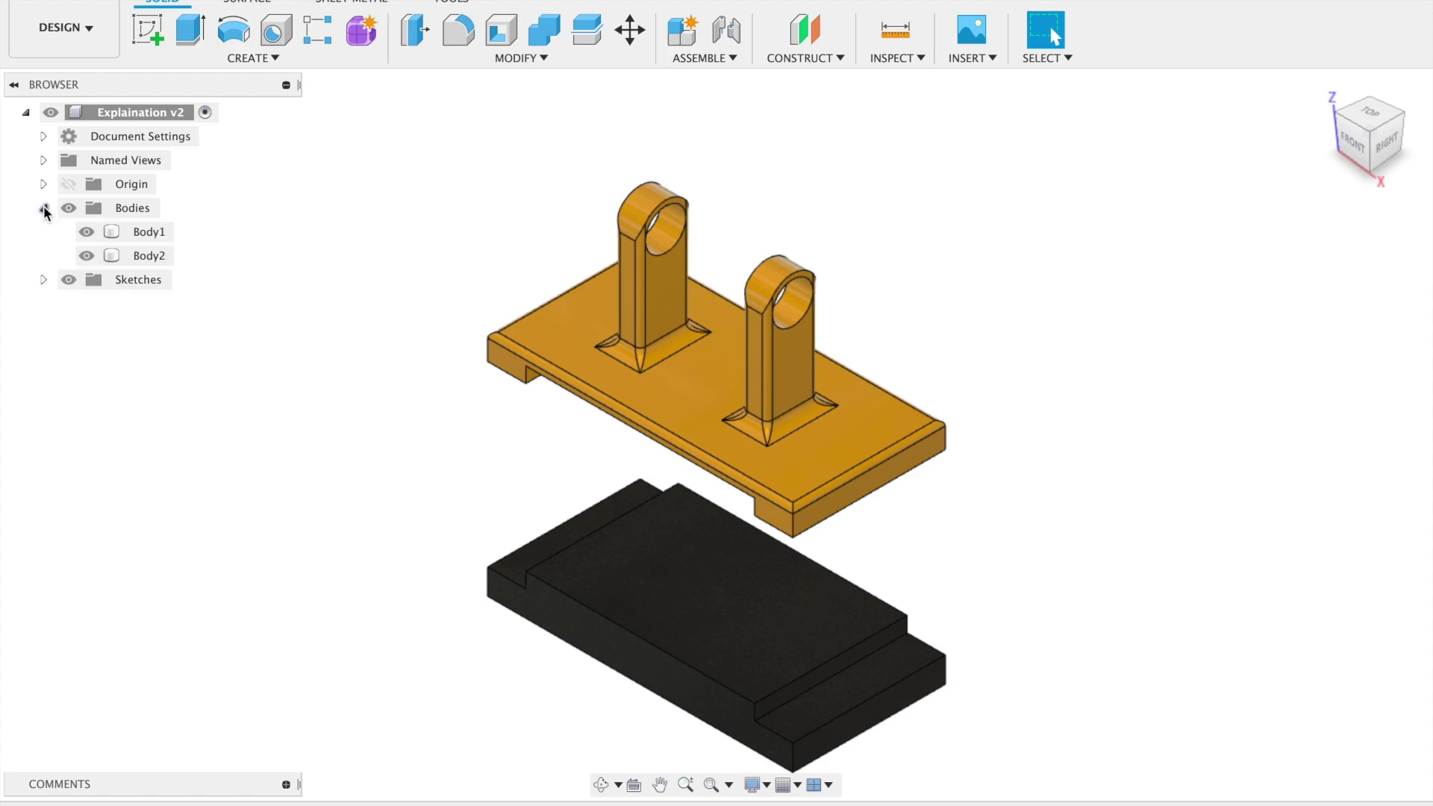
{"action": "left_click", "coordinate": [142, 232]}
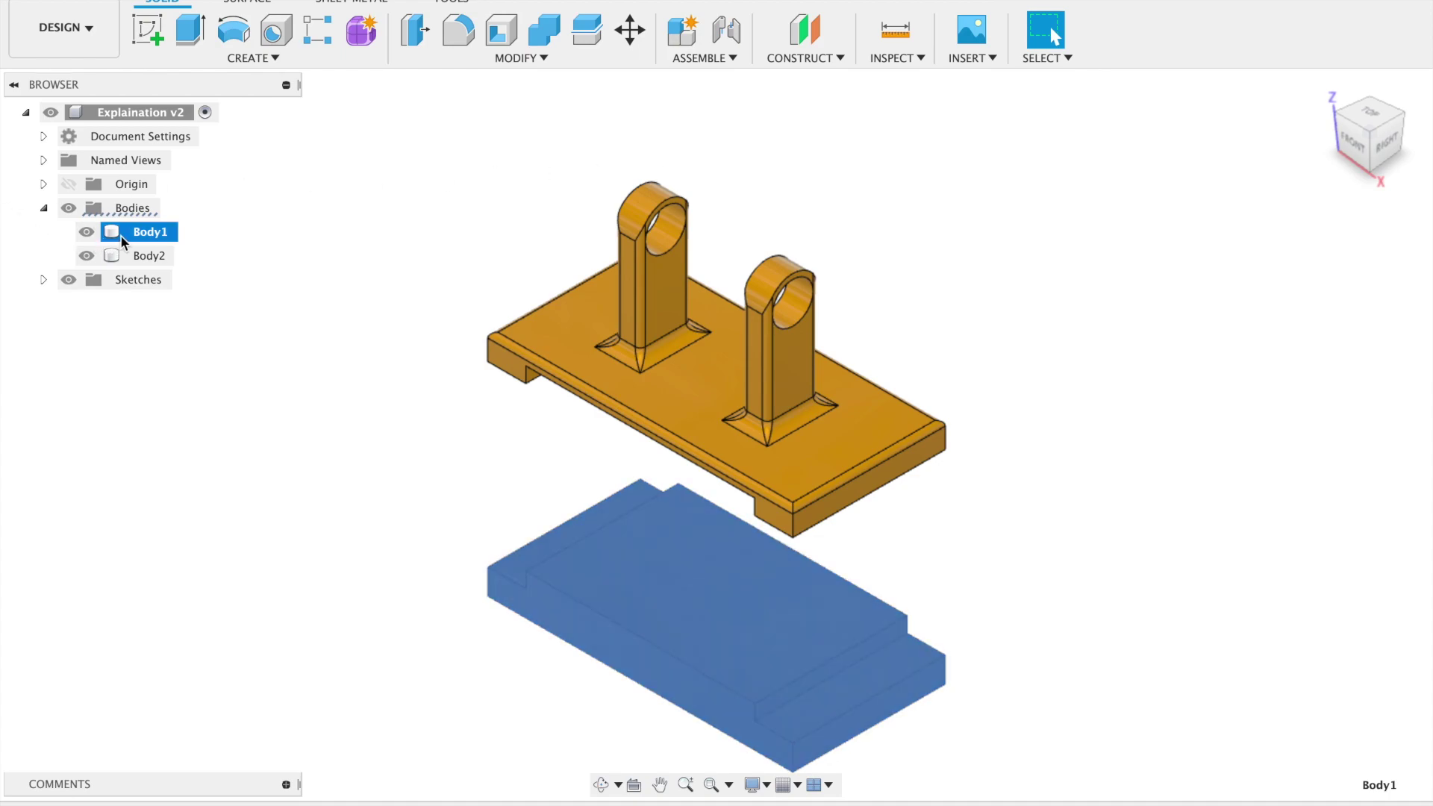
{"action": "left_click", "coordinate": [684, 37]}
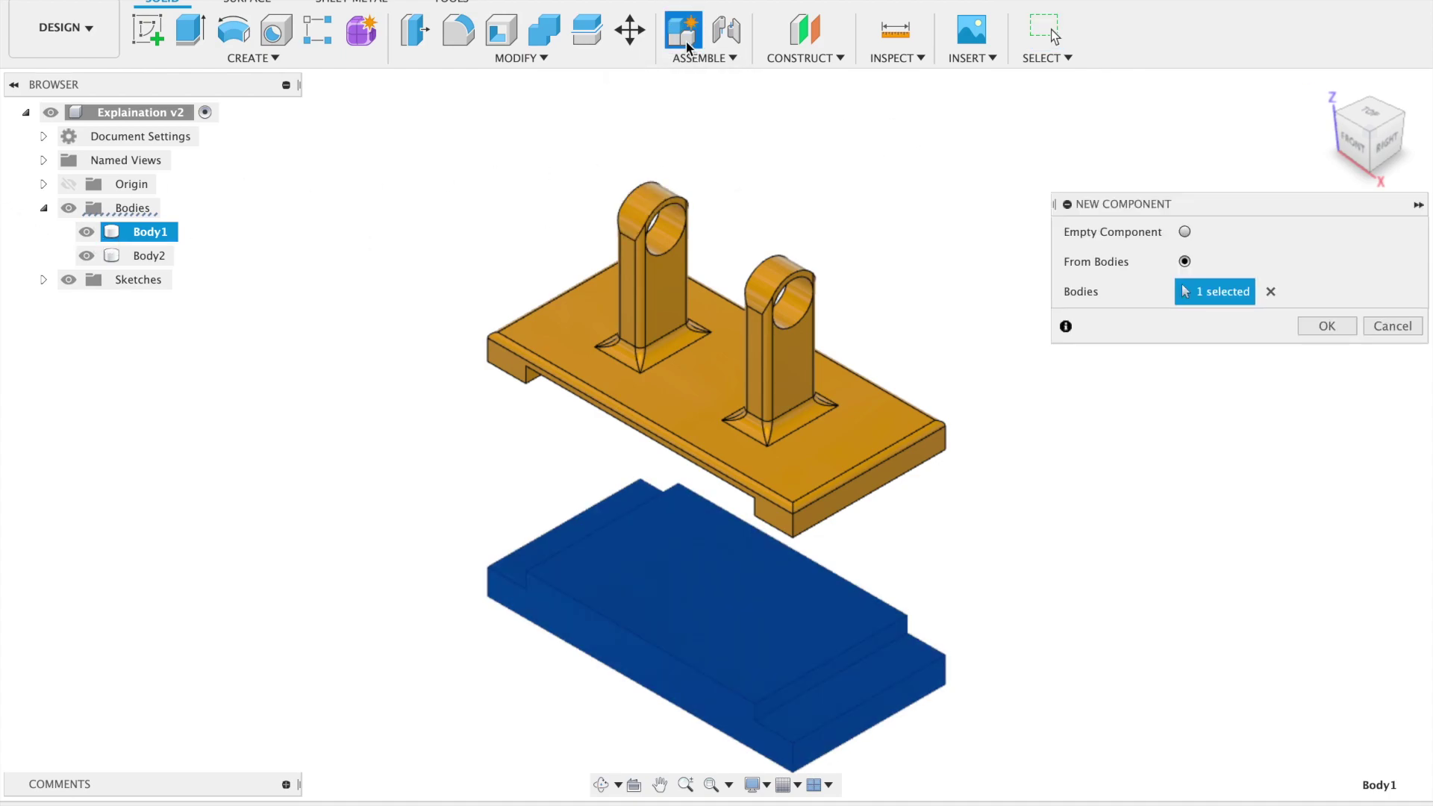
{"action": "left_click", "coordinate": [1327, 327]}
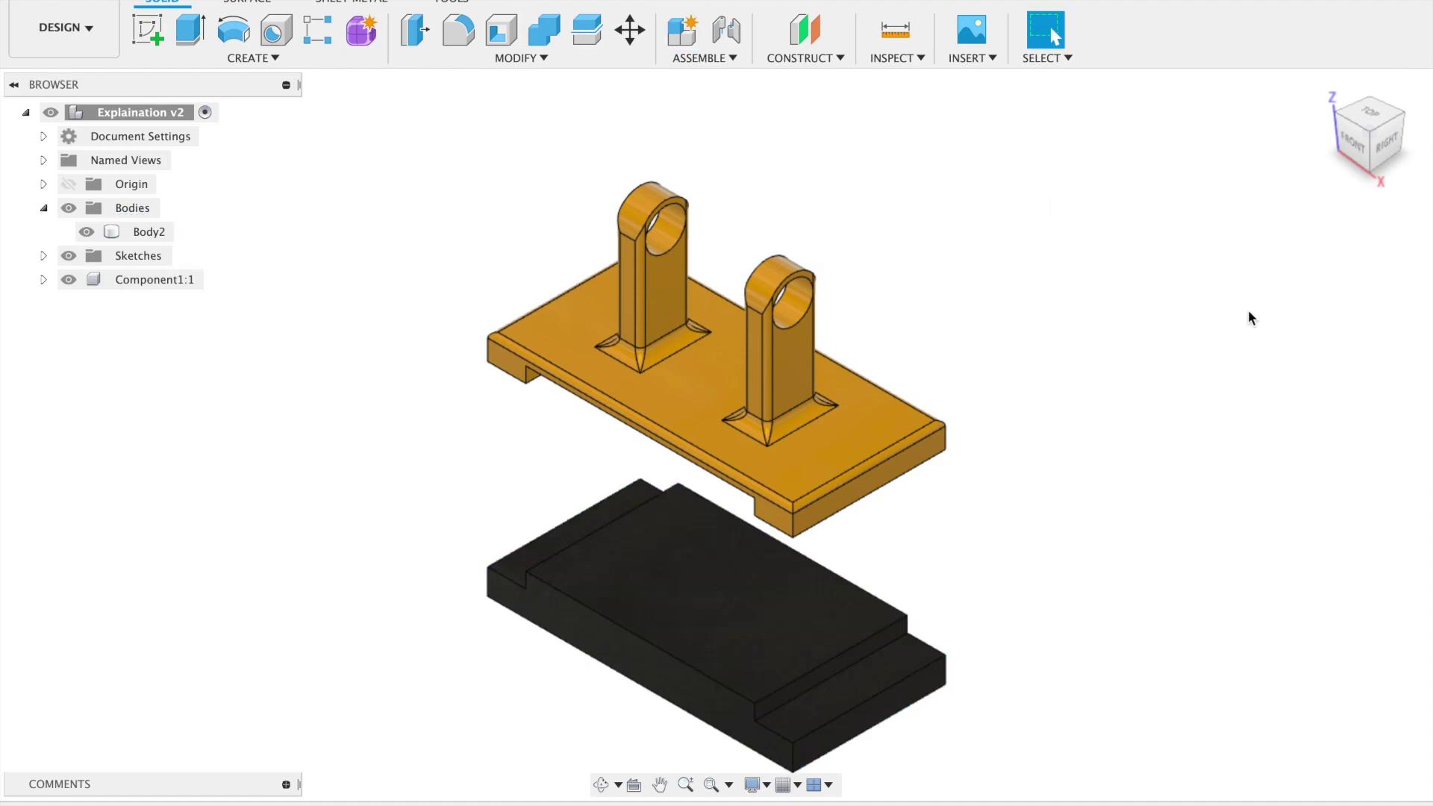
{"action": "left_click", "coordinate": [170, 232]}
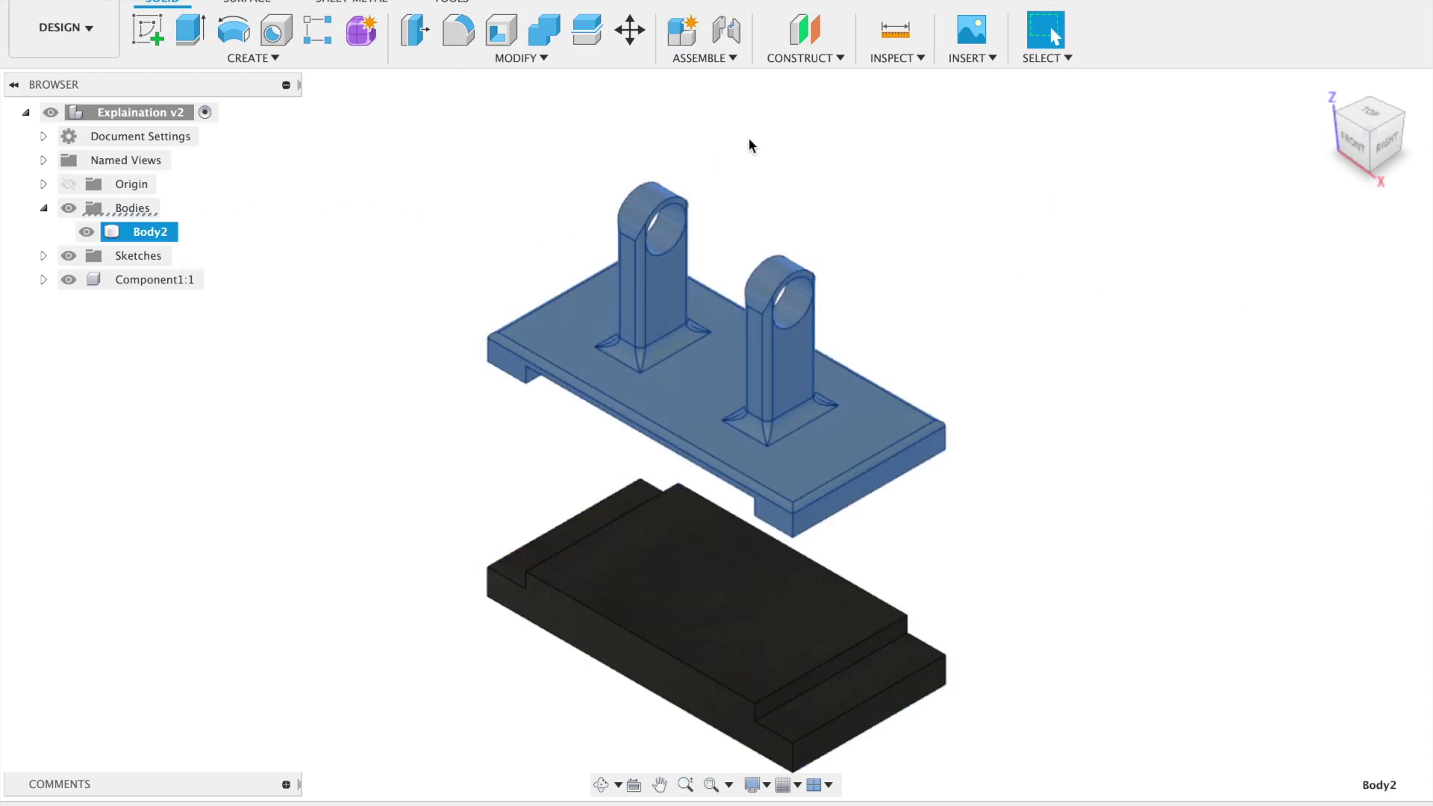
{"action": "left_click", "coordinate": [683, 32]}
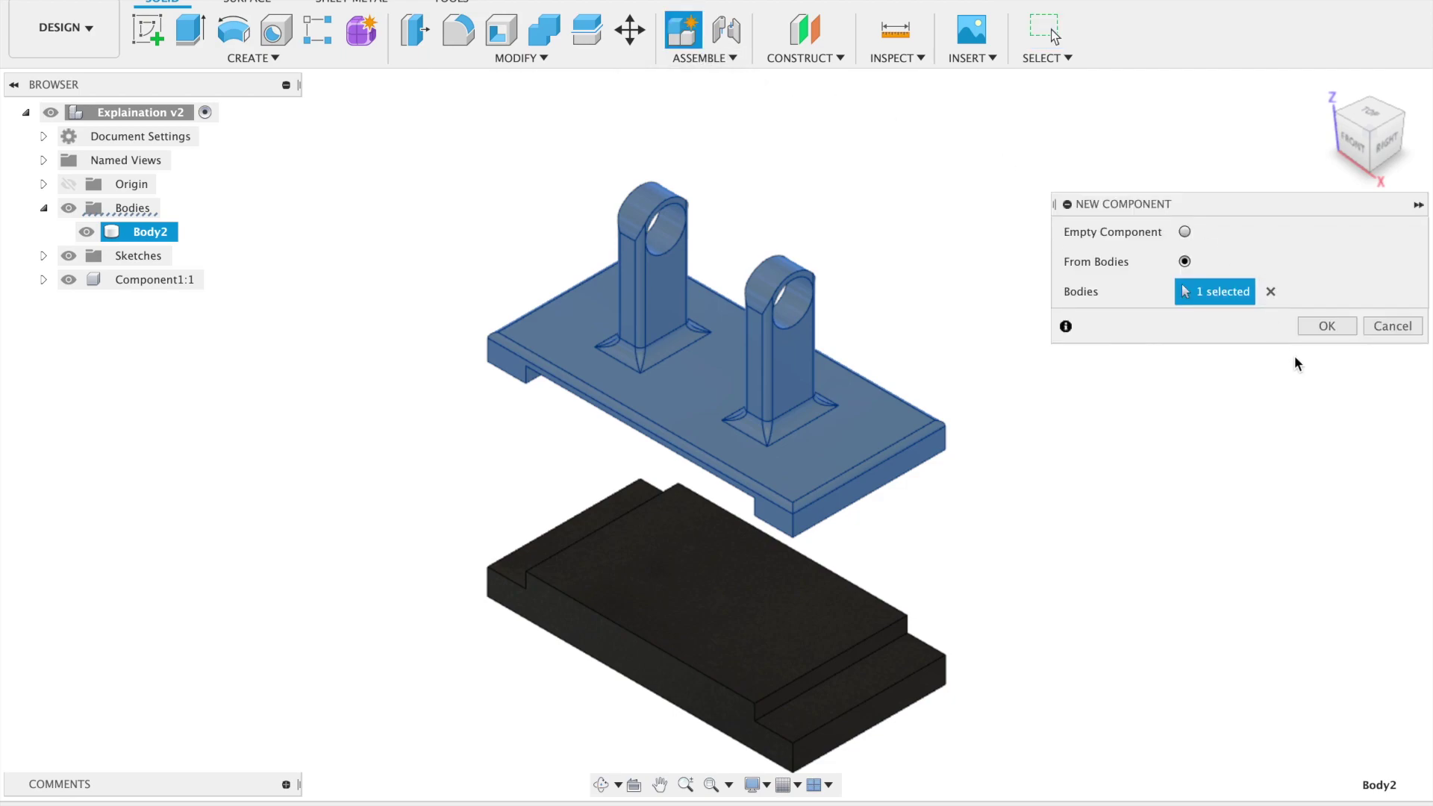
{"action": "left_click", "coordinate": [1326, 326]}
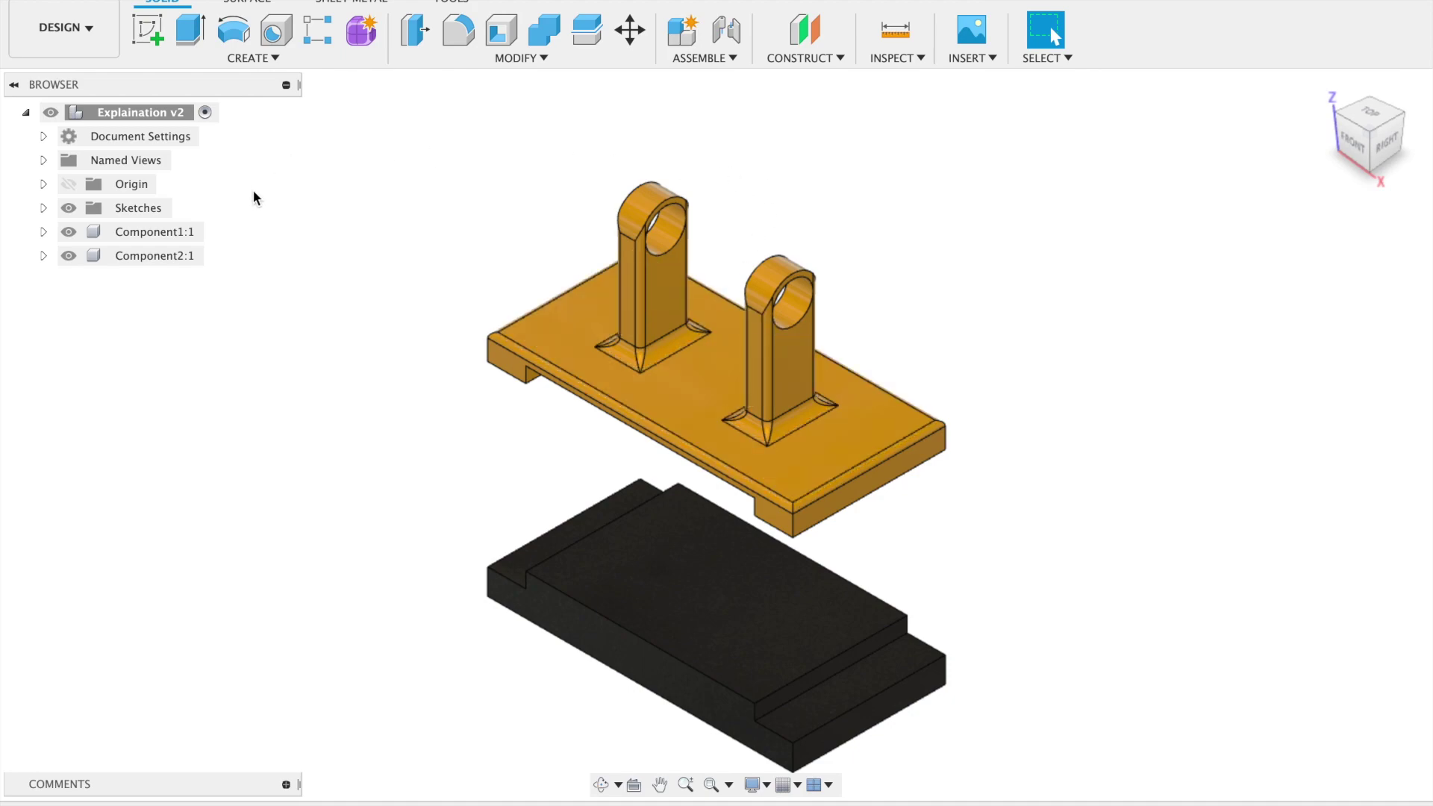
- Ground Component1:1, the black block, then drag the orange base freely above it
{"action": "left_click", "coordinate": [153, 232]}
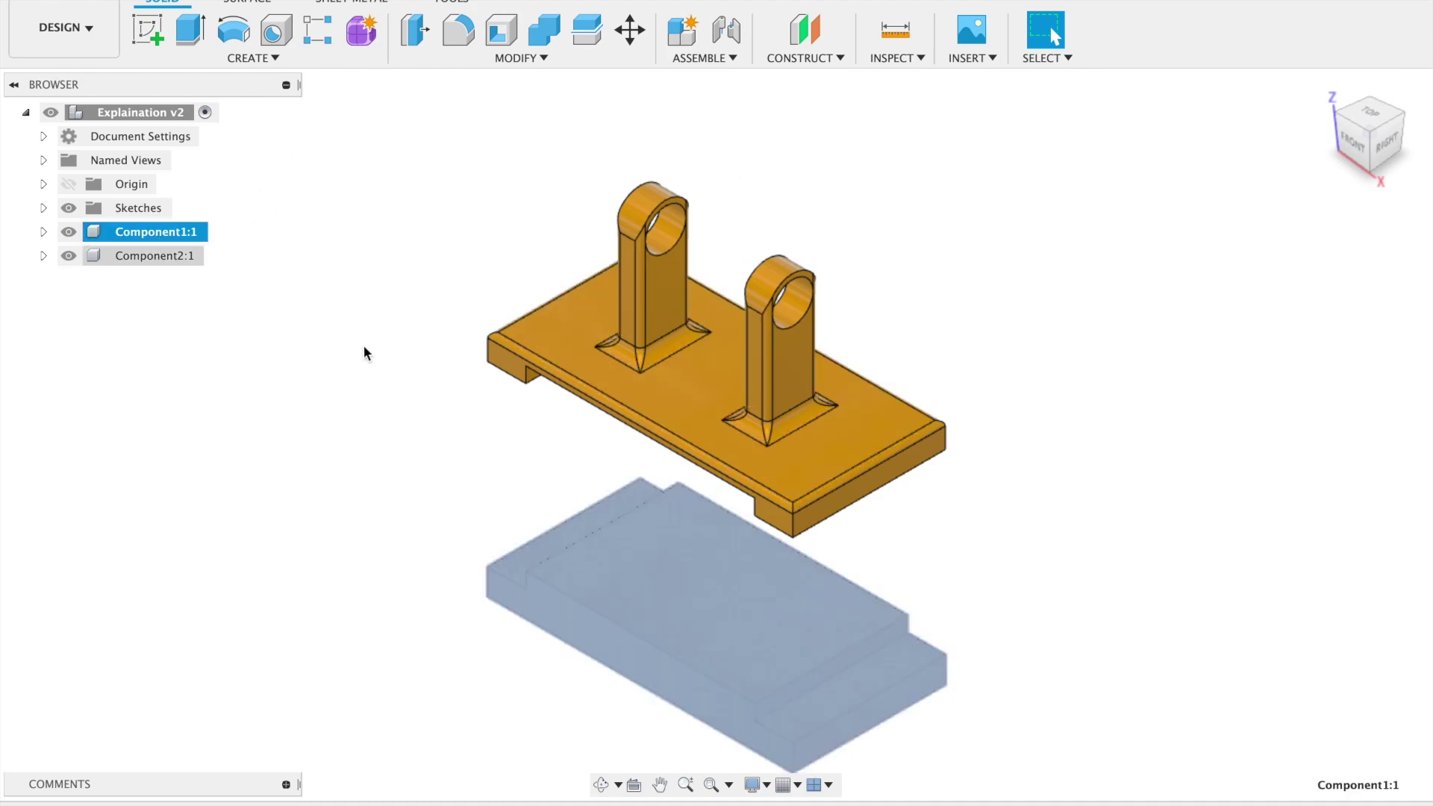
{"action": "right_click", "coordinate": [168, 236]}
{"action": "left_click", "coordinate": [338, 276]}
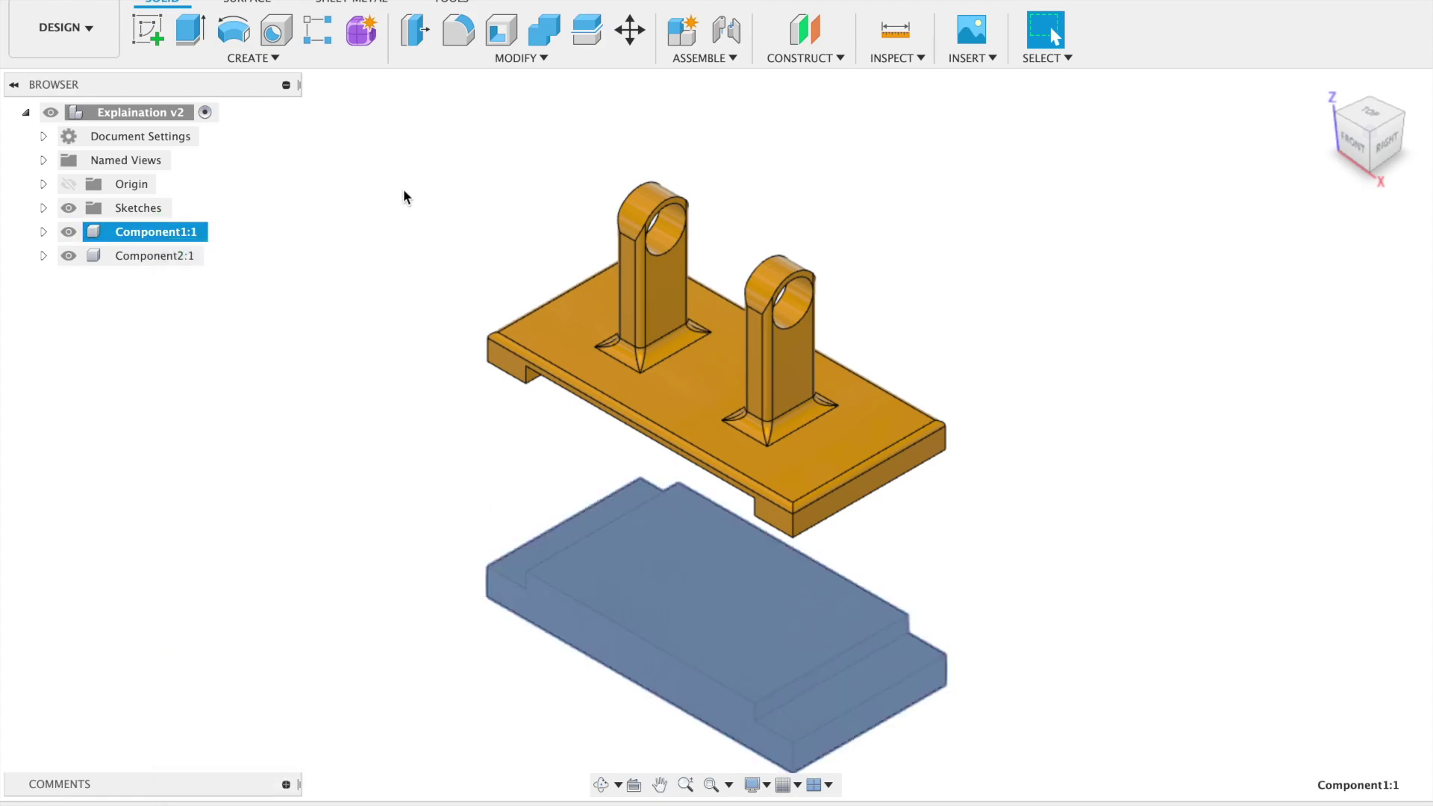
{"action": "left_click", "coordinate": [678, 598]}
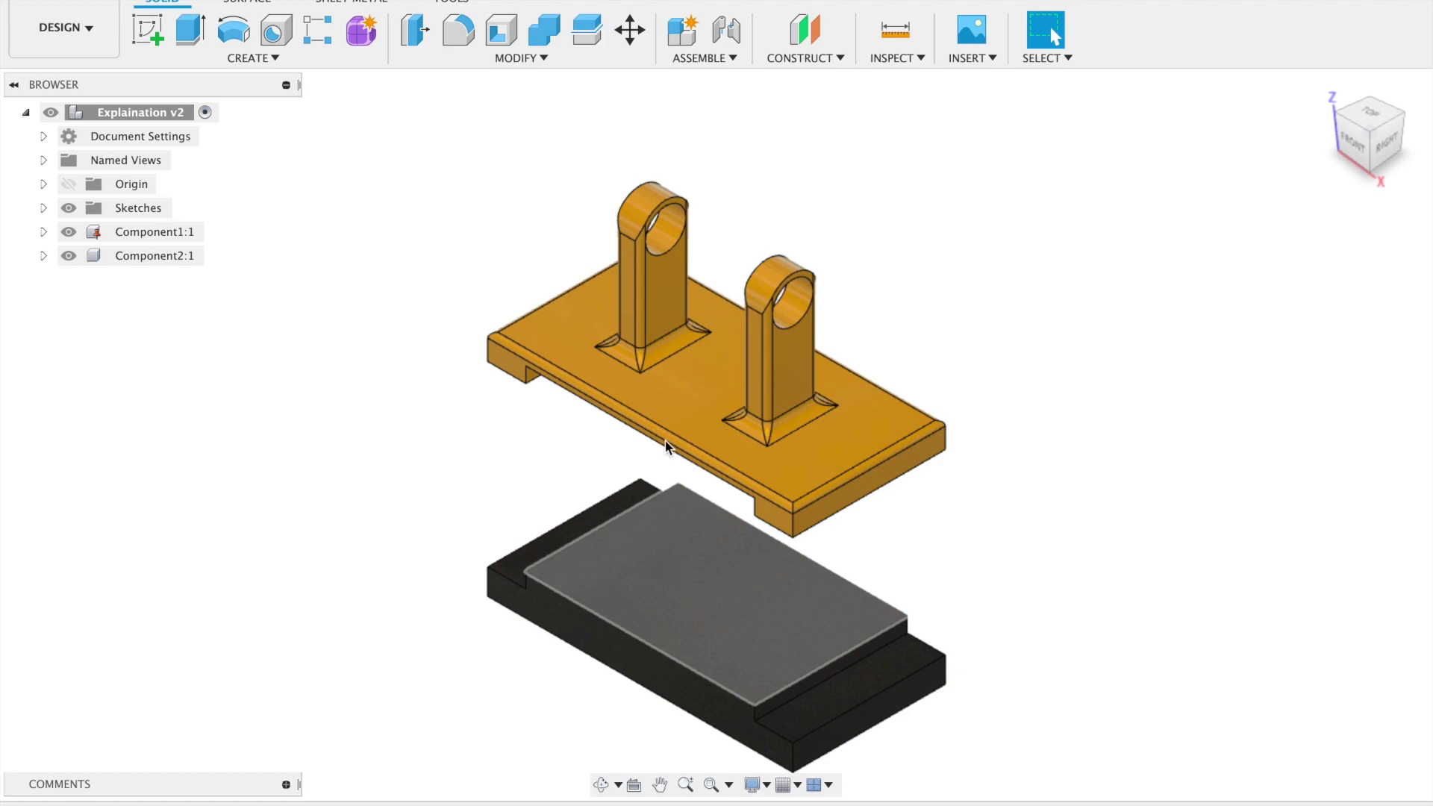
{"action": "left_click_drag", "start_coordinate": [682, 397], "coordinate": [763, 358]}
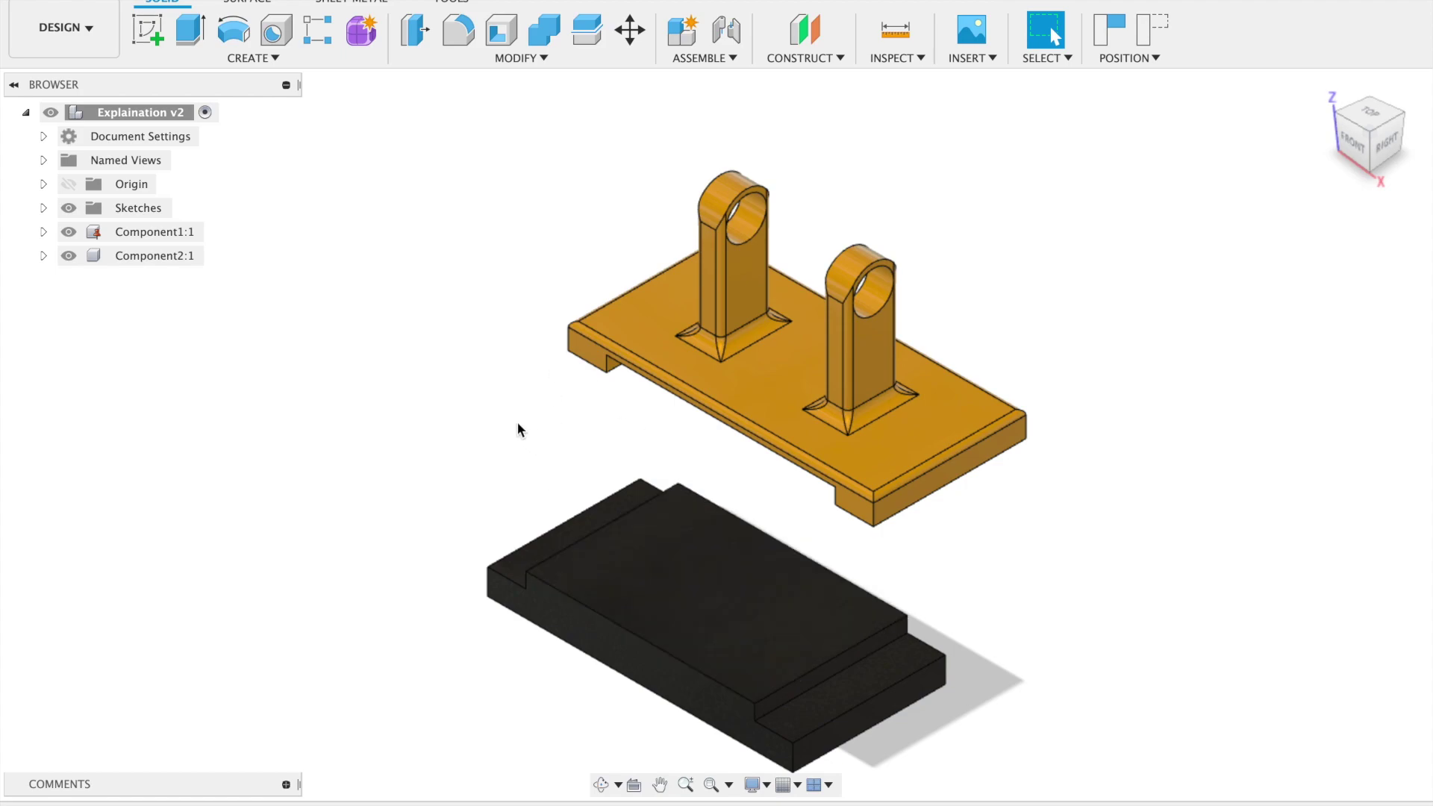
- Start a joint from the orange base's bottom-face centre to the black block's top-face centre, showing Motion settings
{"action": "left_click", "coordinate": [717, 36]}
{"action": "left_click", "coordinate": [821, 422]}
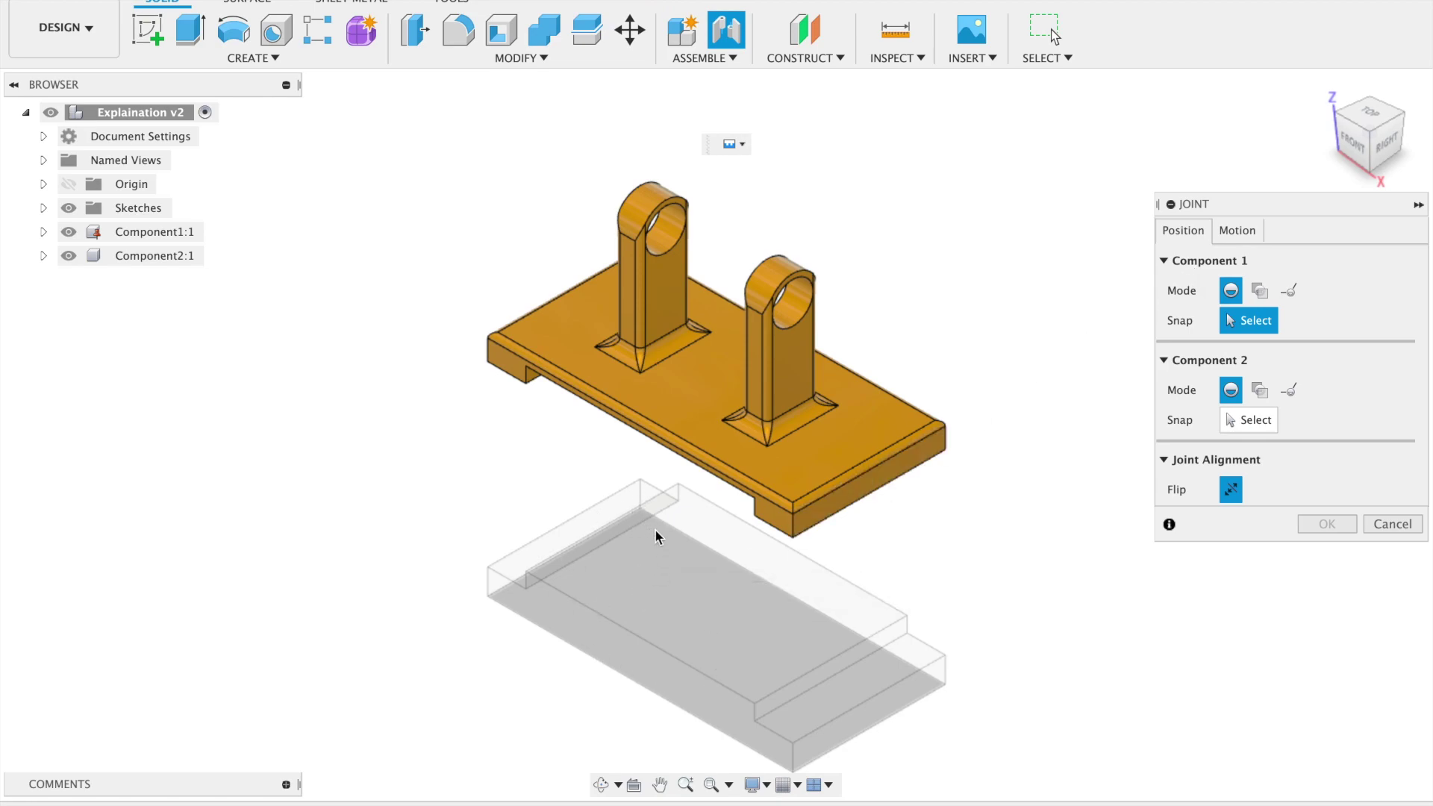
{"action": "middle_click_drag", "start_coordinate": [886, 475], "coordinate": [982, 403], "text": "shift"}
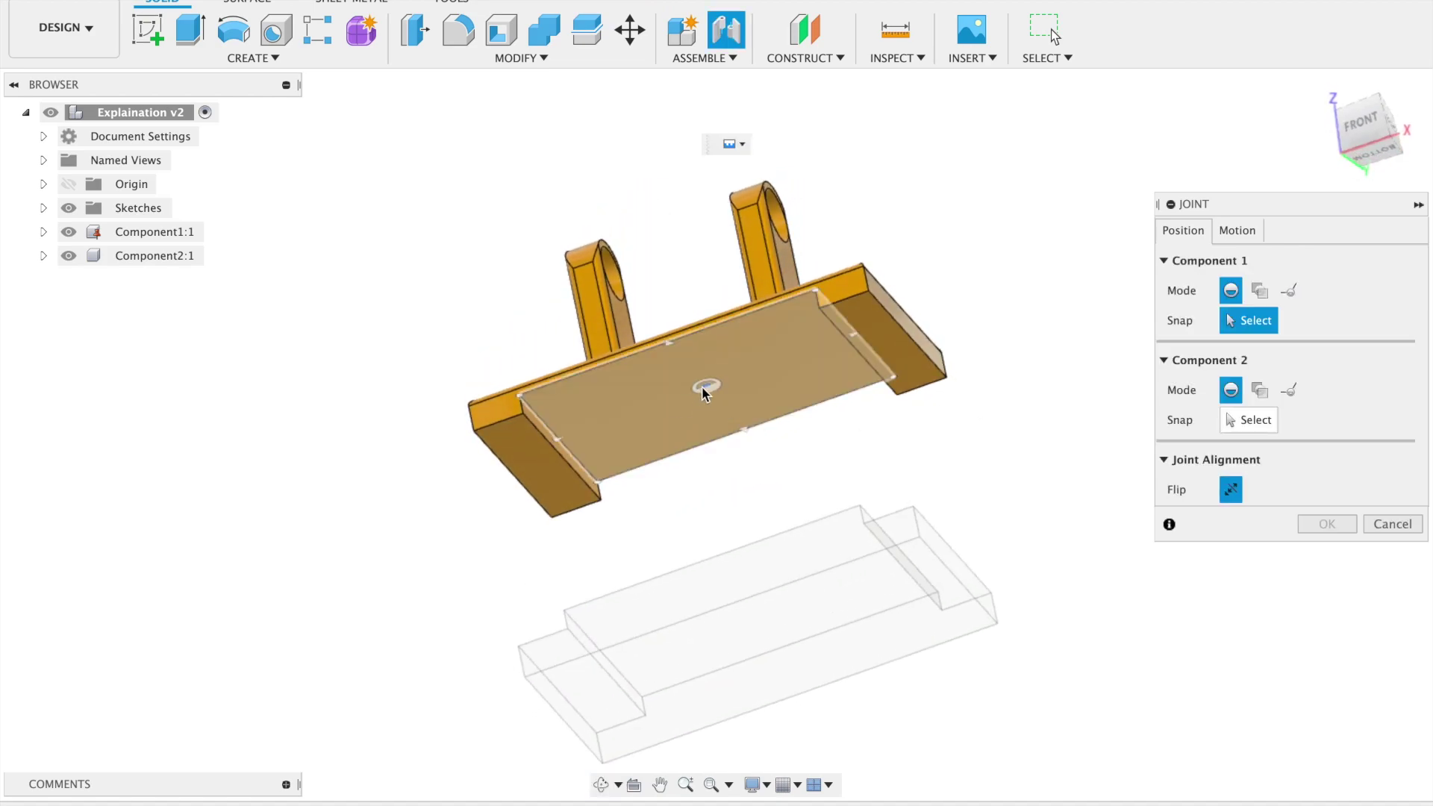
{"action": "left_click", "coordinate": [703, 392]}
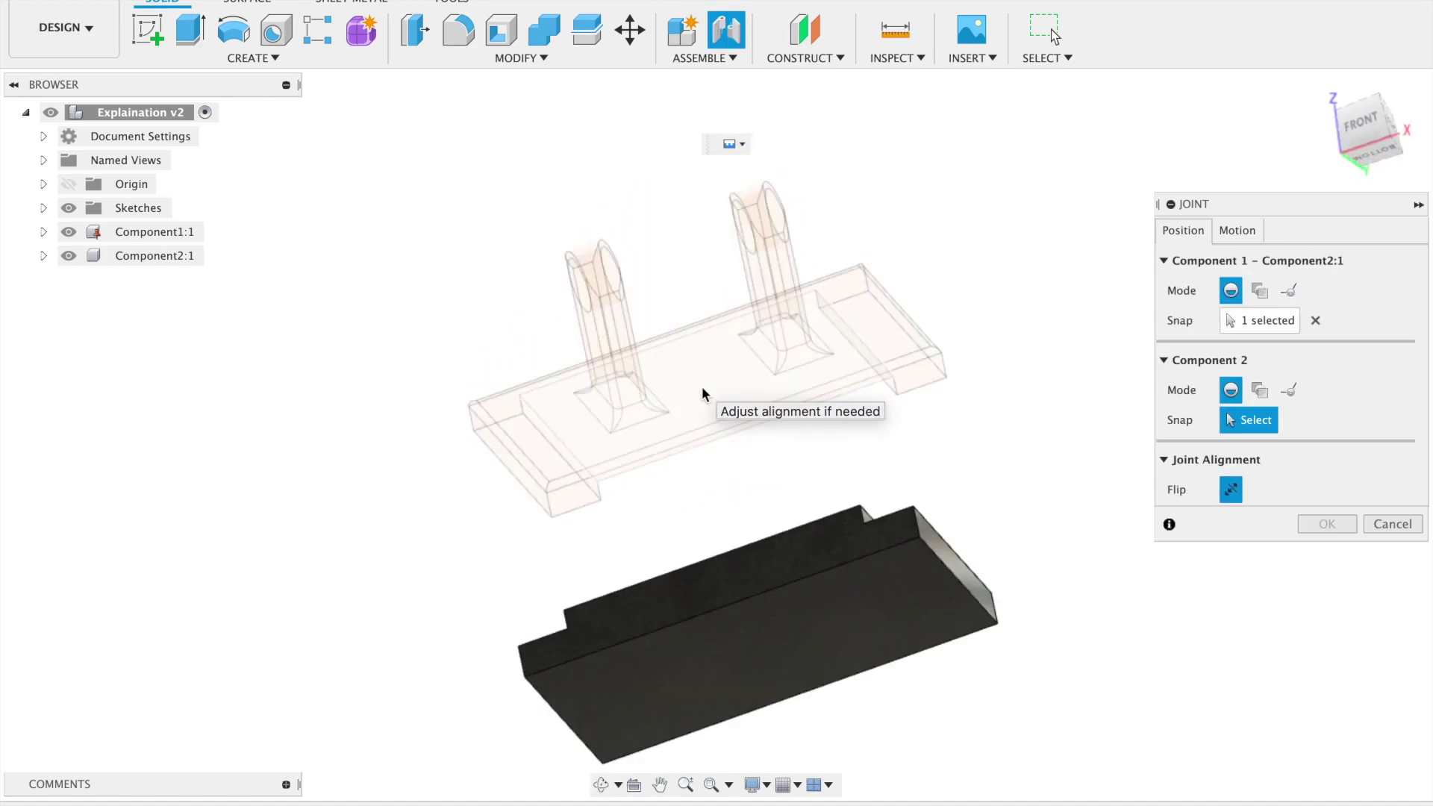
{"action": "middle_click_drag", "start_coordinate": [739, 486], "coordinate": [771, 589], "text": "shift"}
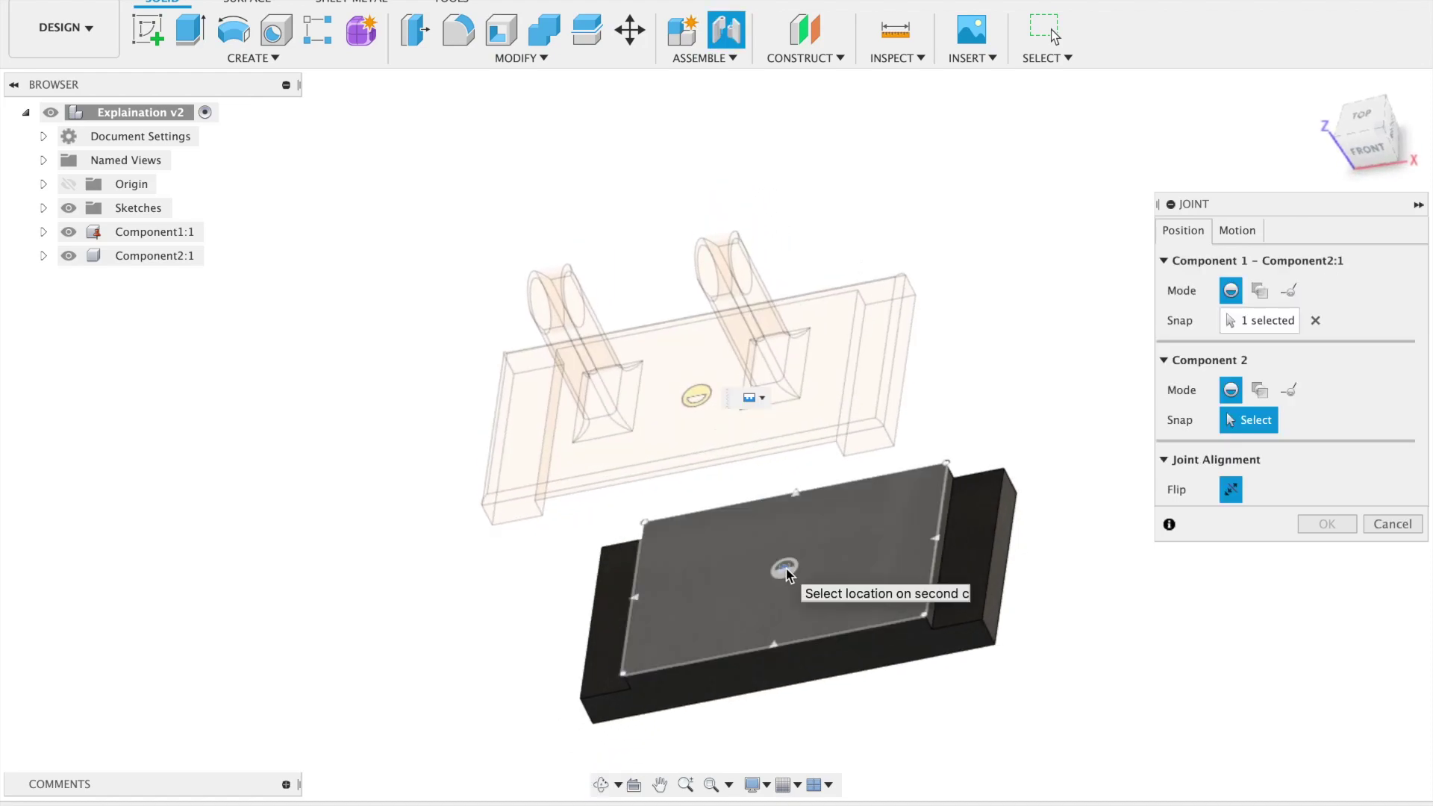
{"action": "left_click", "coordinate": [786, 571]}
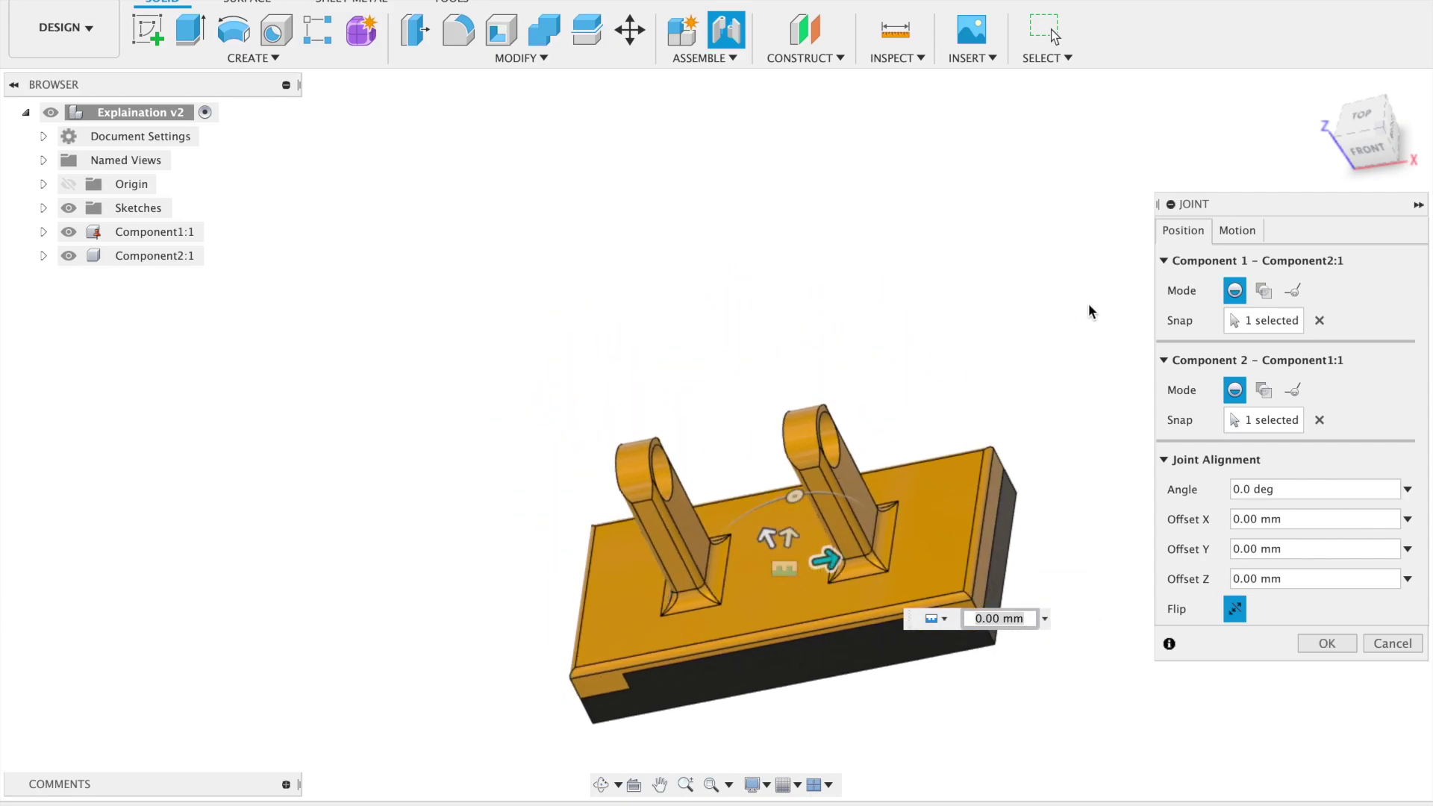
{"action": "left_click", "coordinate": [1238, 231]}
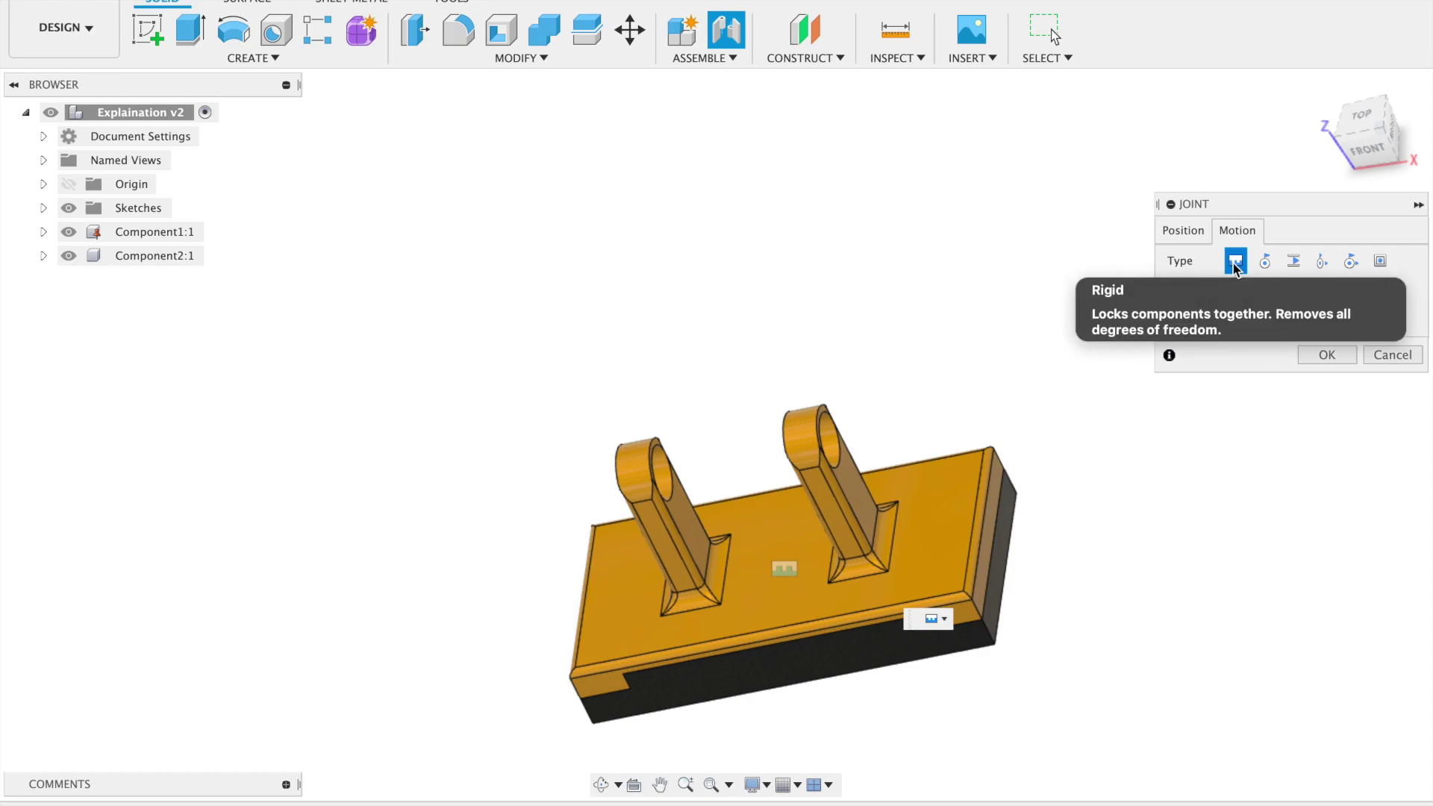
- Preview the Revolute, Slider, Cylindrical, Pin-Slot, Planar and Ball joint motion types
{"action": "left_click", "coordinate": [1269, 262]}
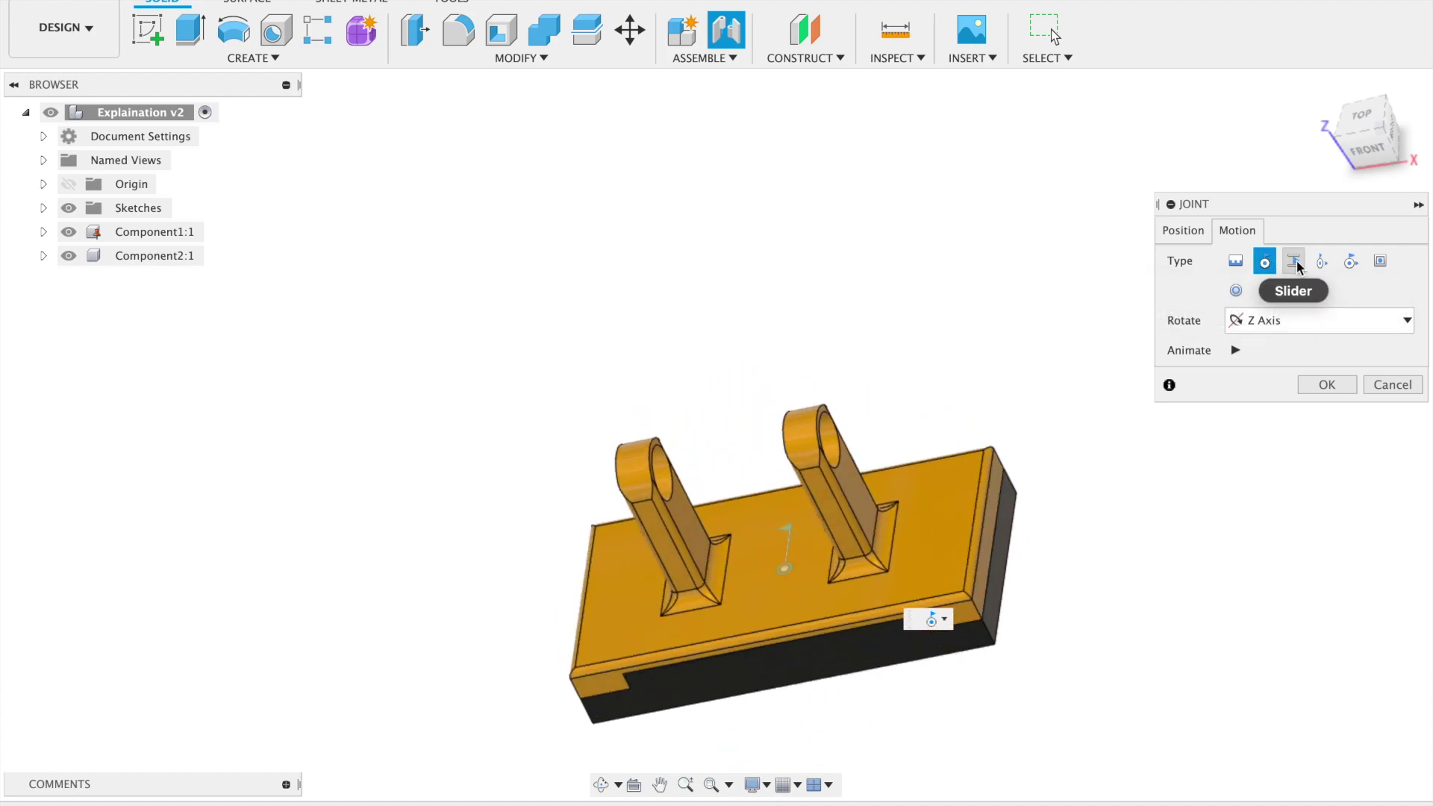
{"action": "left_click", "coordinate": [1296, 264]}
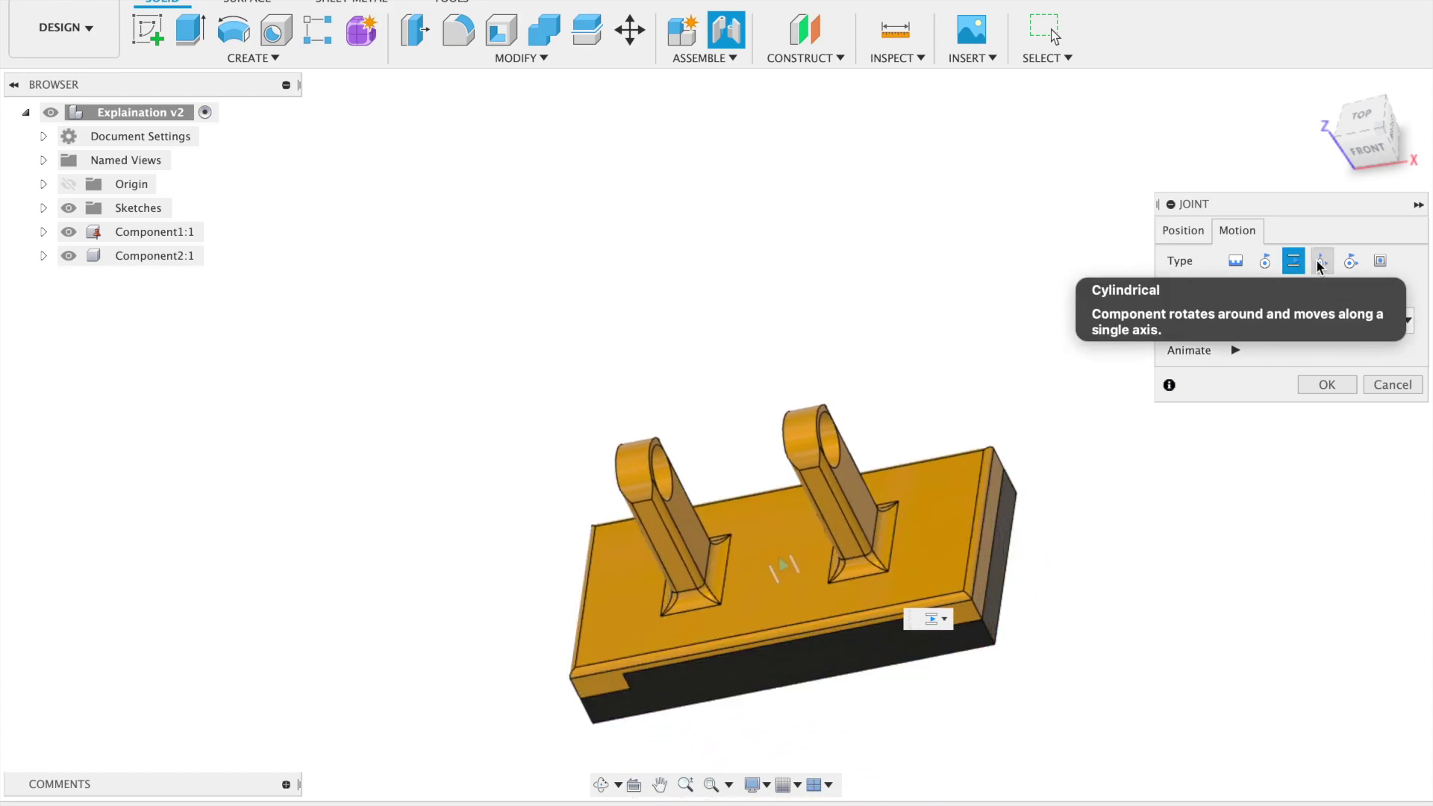
{"action": "left_click", "coordinate": [1320, 265]}
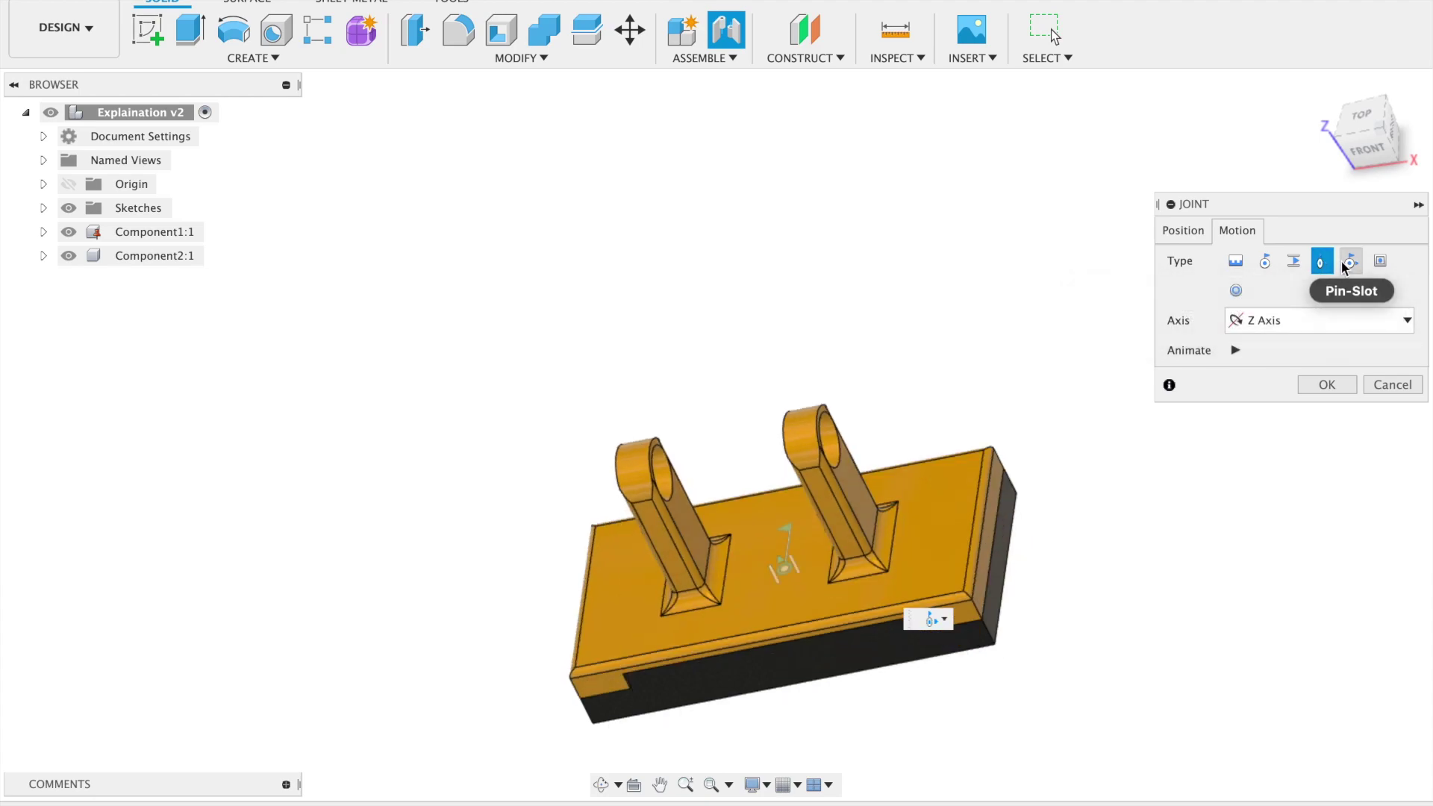
{"action": "left_click", "coordinate": [1350, 263]}
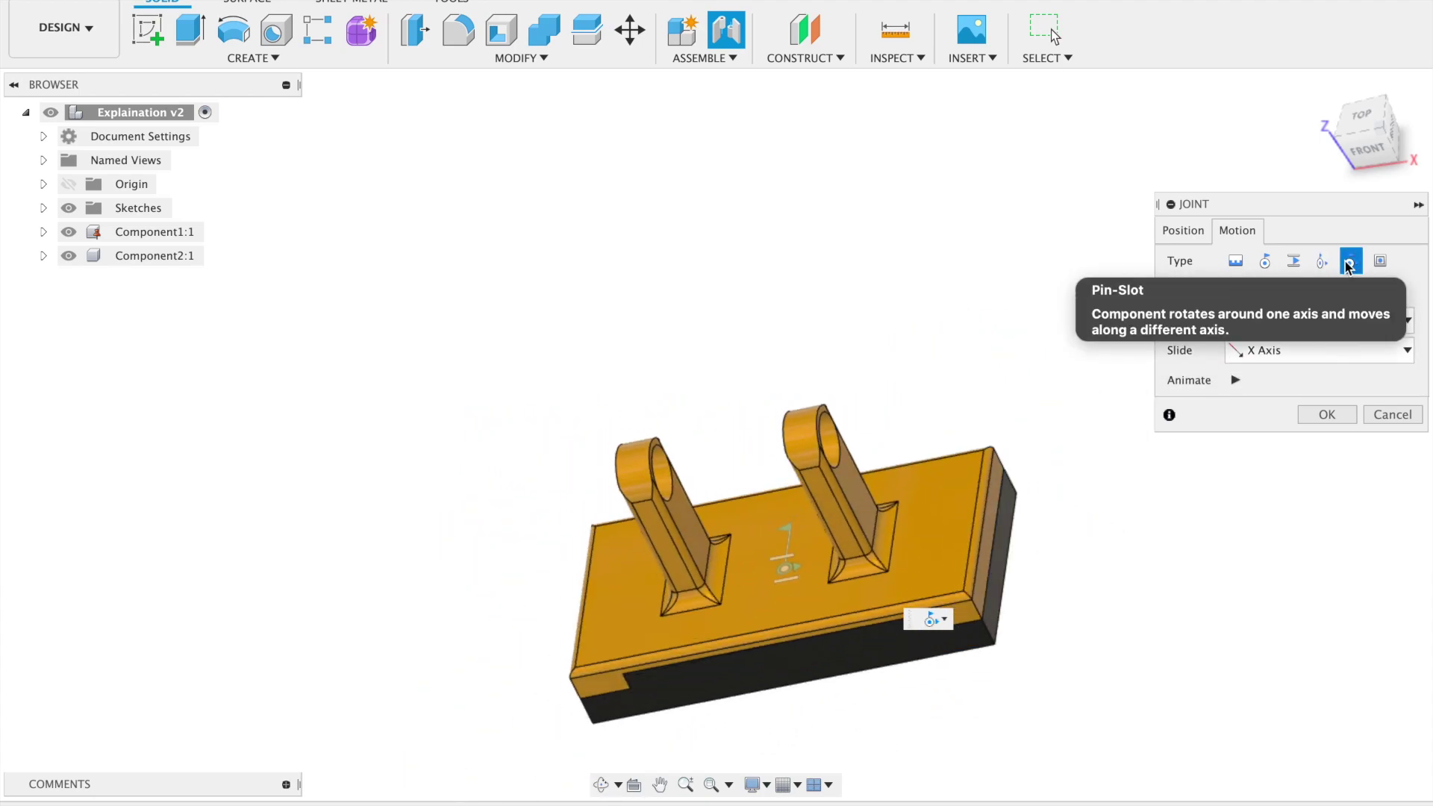
{"action": "left_click", "coordinate": [1381, 261]}
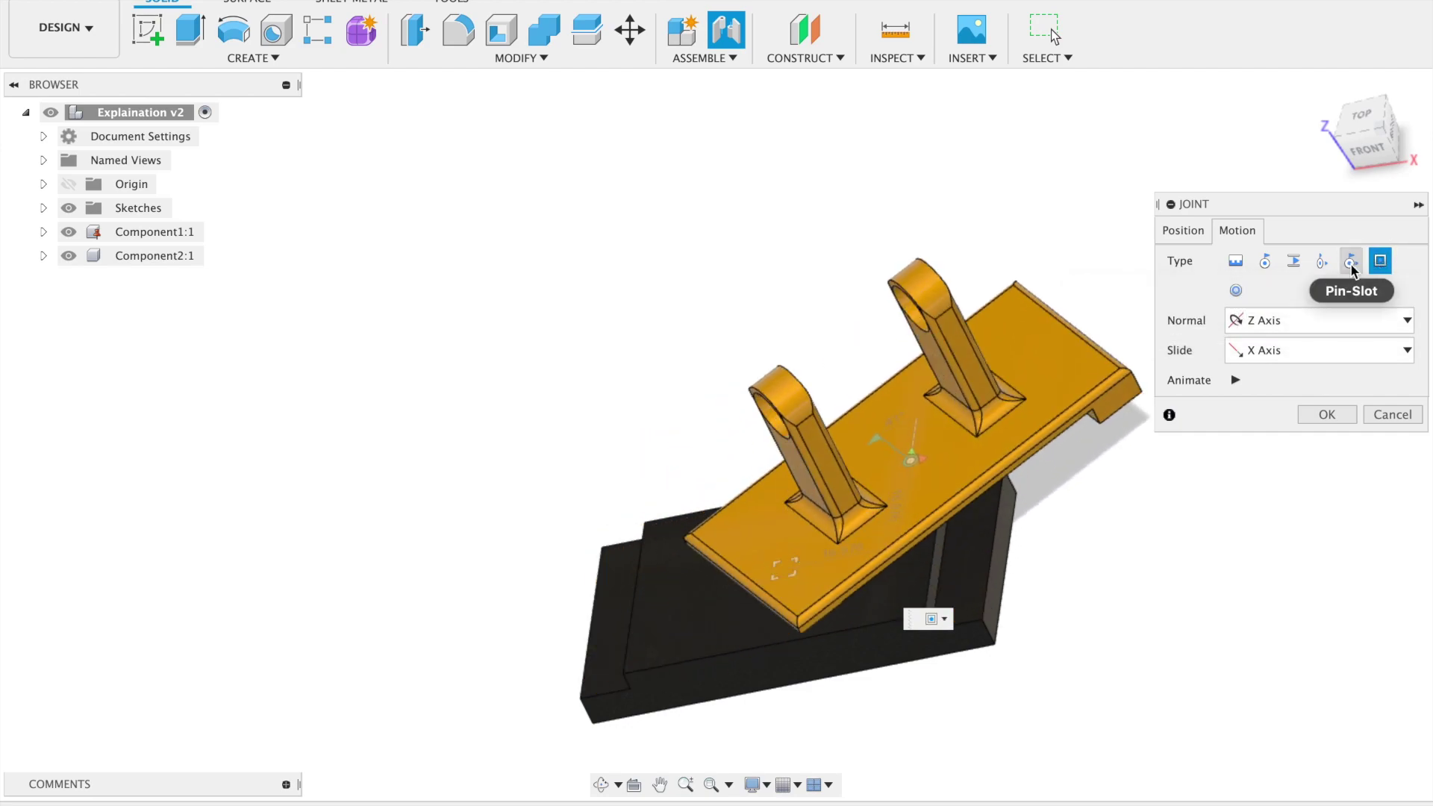
{"action": "left_click", "coordinate": [1241, 293]}
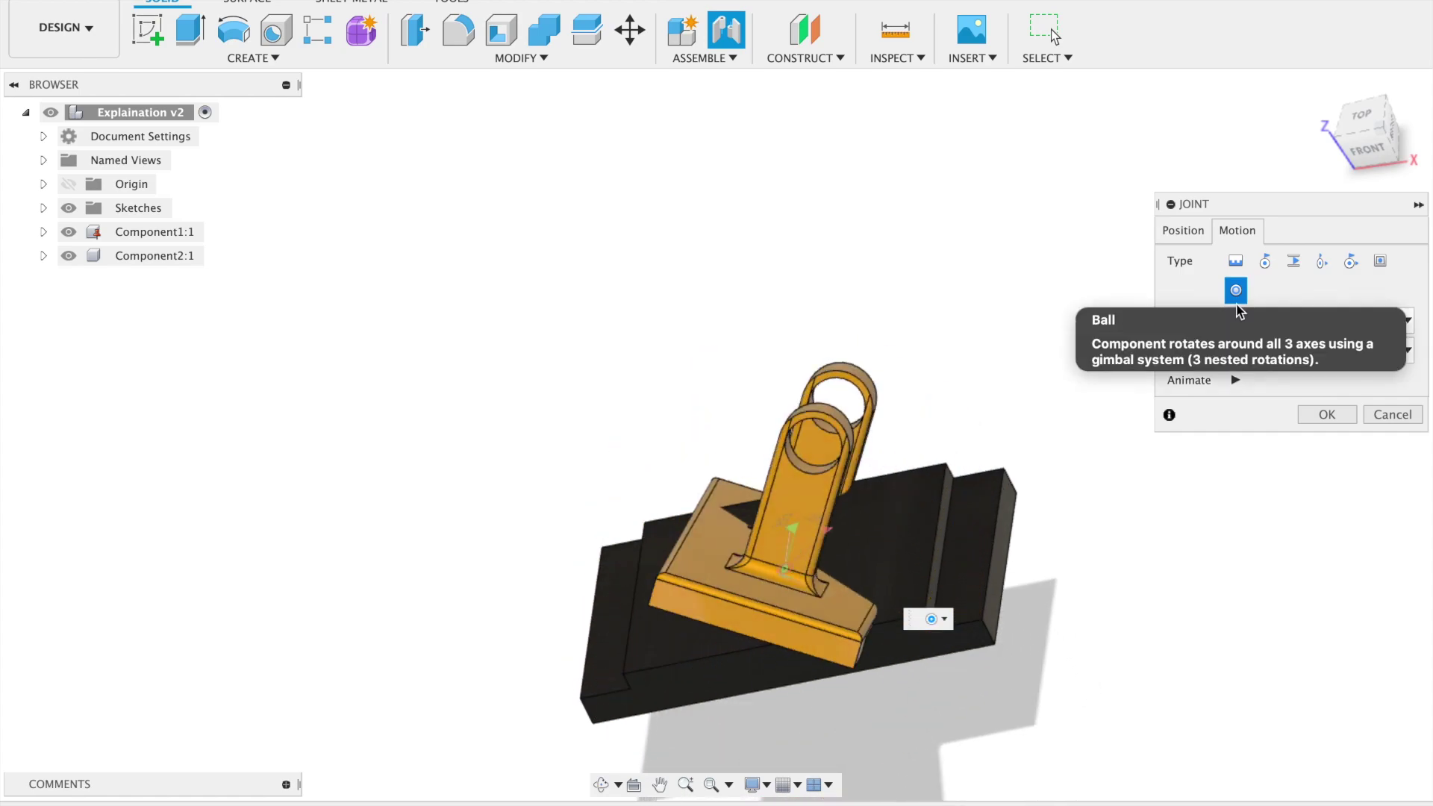
- Set the joint motion back to Rigid and confirm the joint
{"action": "left_click", "coordinate": [1235, 260]}
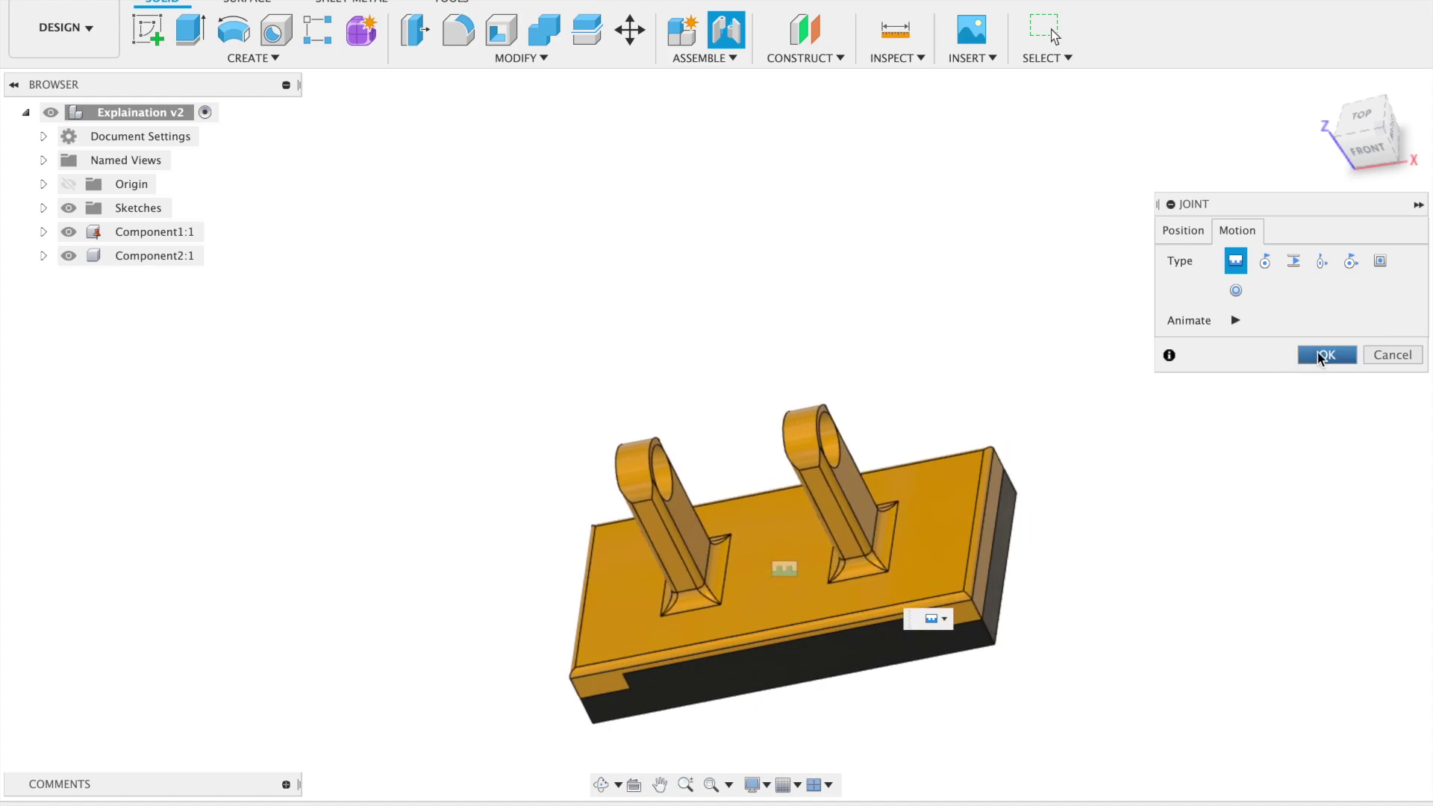
{"action": "left_click", "coordinate": [1195, 243]}
{"action": "left_click", "coordinate": [1323, 644]}
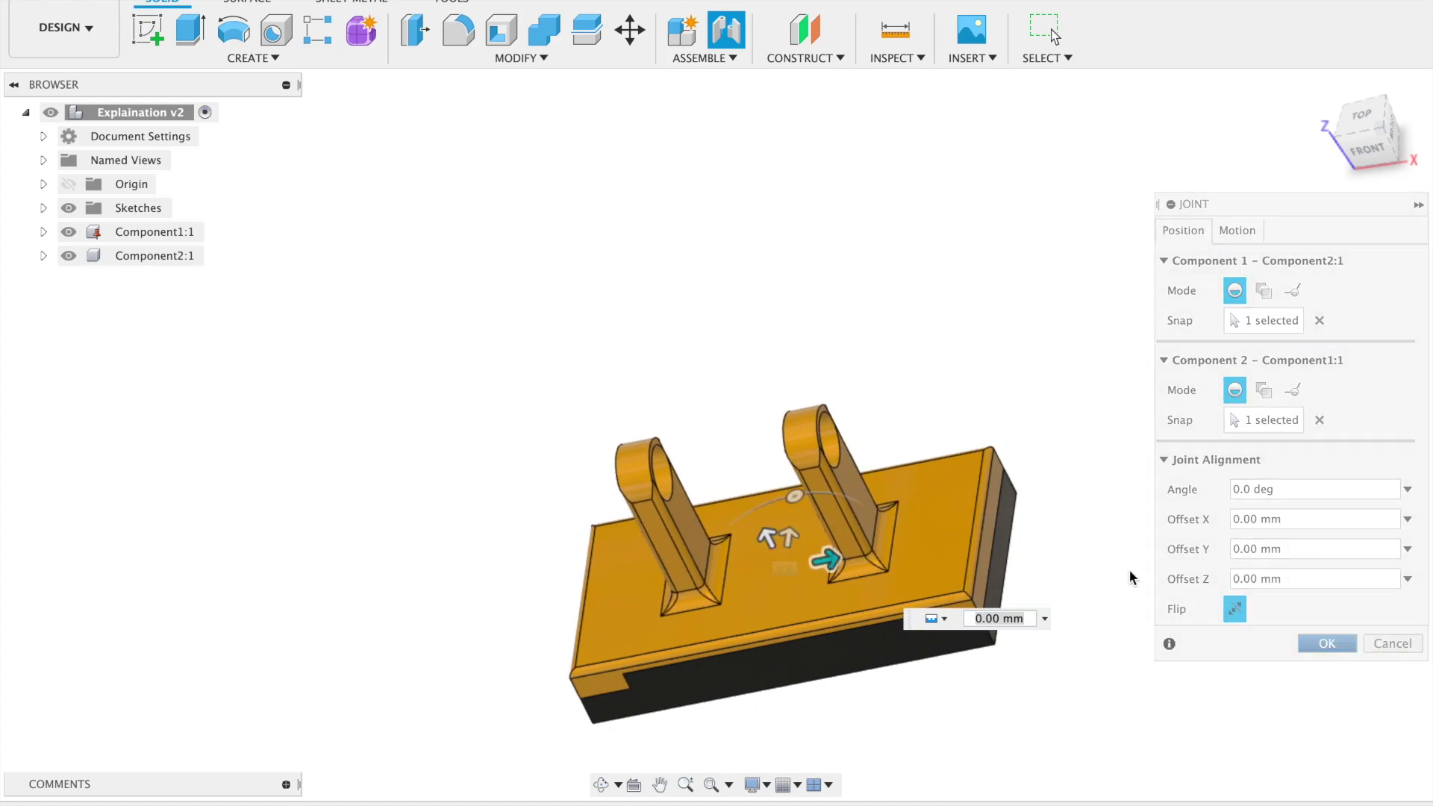
{"action": "middle_click_drag", "start_coordinate": [968, 625], "coordinate": [1041, 560]}
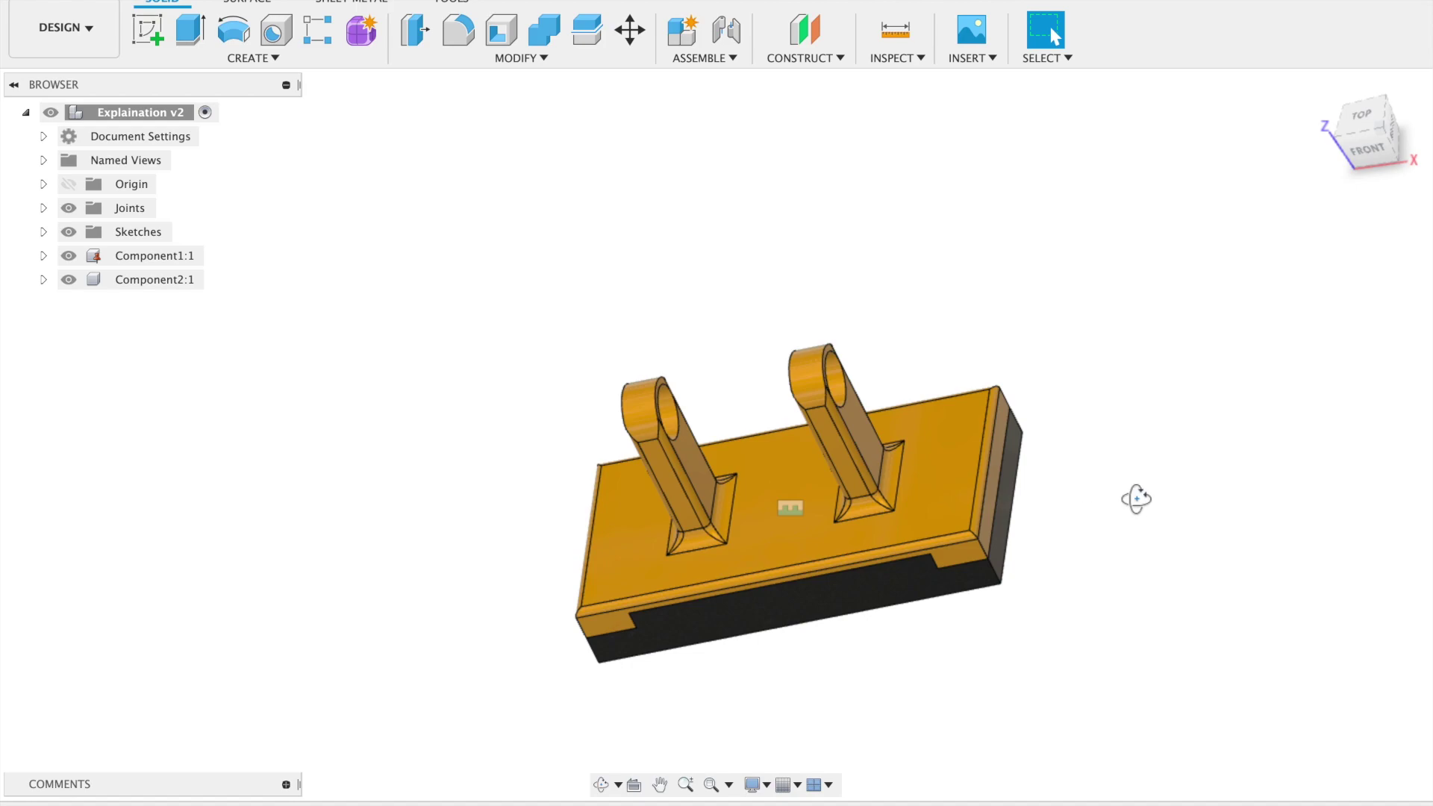
{"action": "mouse_move", "coordinate": [1136, 499]}
{"action": "middle_mouse_down", "text": "shift"}
{"action": "mouse_move", "coordinate": [1104, 557]}
{"action": "mouse_move", "coordinate": [1126, 506]}
{"action": "middle_mouse_up", "text": "shift"}
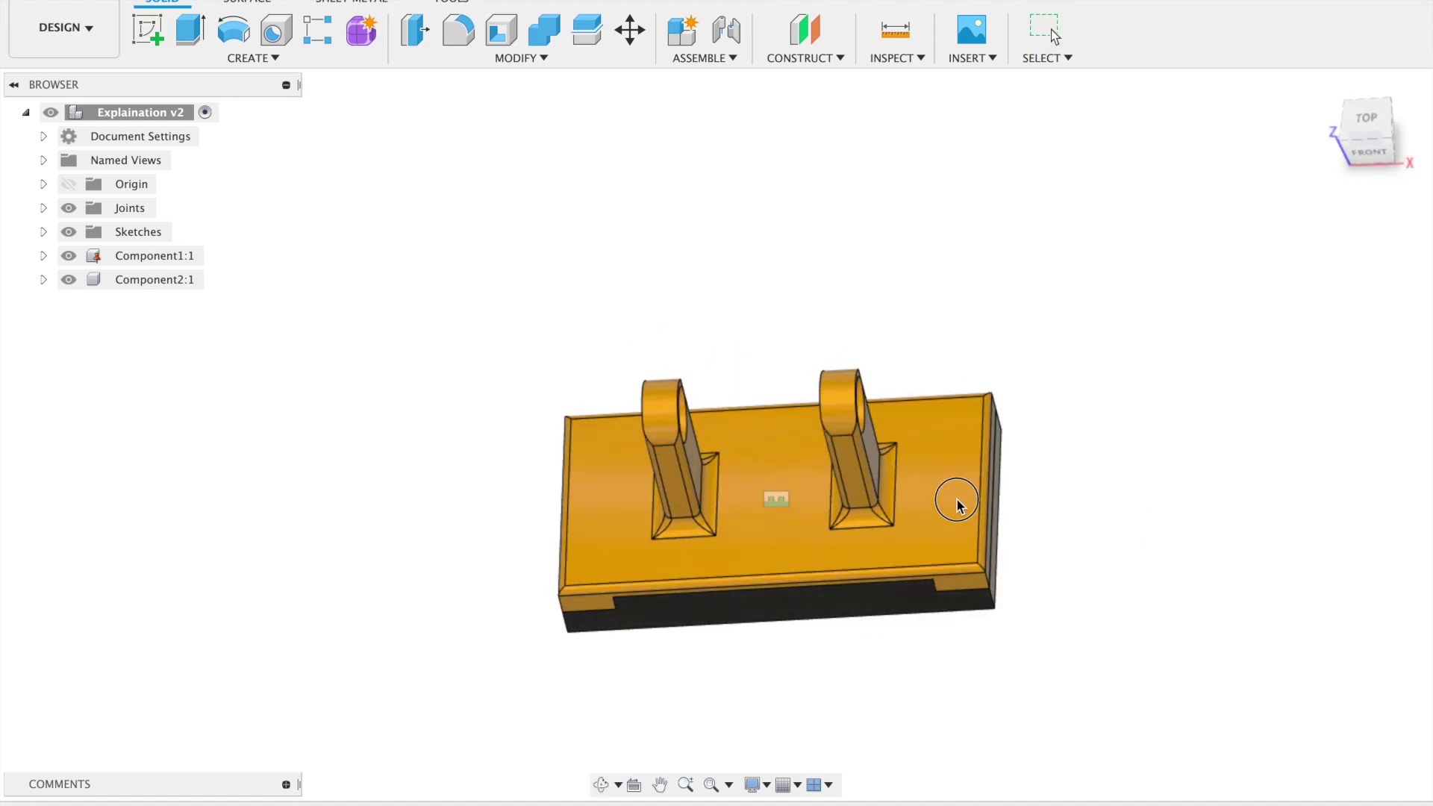
{"action": "key", "text": "Escape"}
{"action": "middle_click_drag", "start_coordinate": [1060, 587], "coordinate": [1069, 374], "text": "shift"}
{"action": "scroll", "coordinate": [1060, 407], "scroll_direction": "down", "scroll_amount": 3}
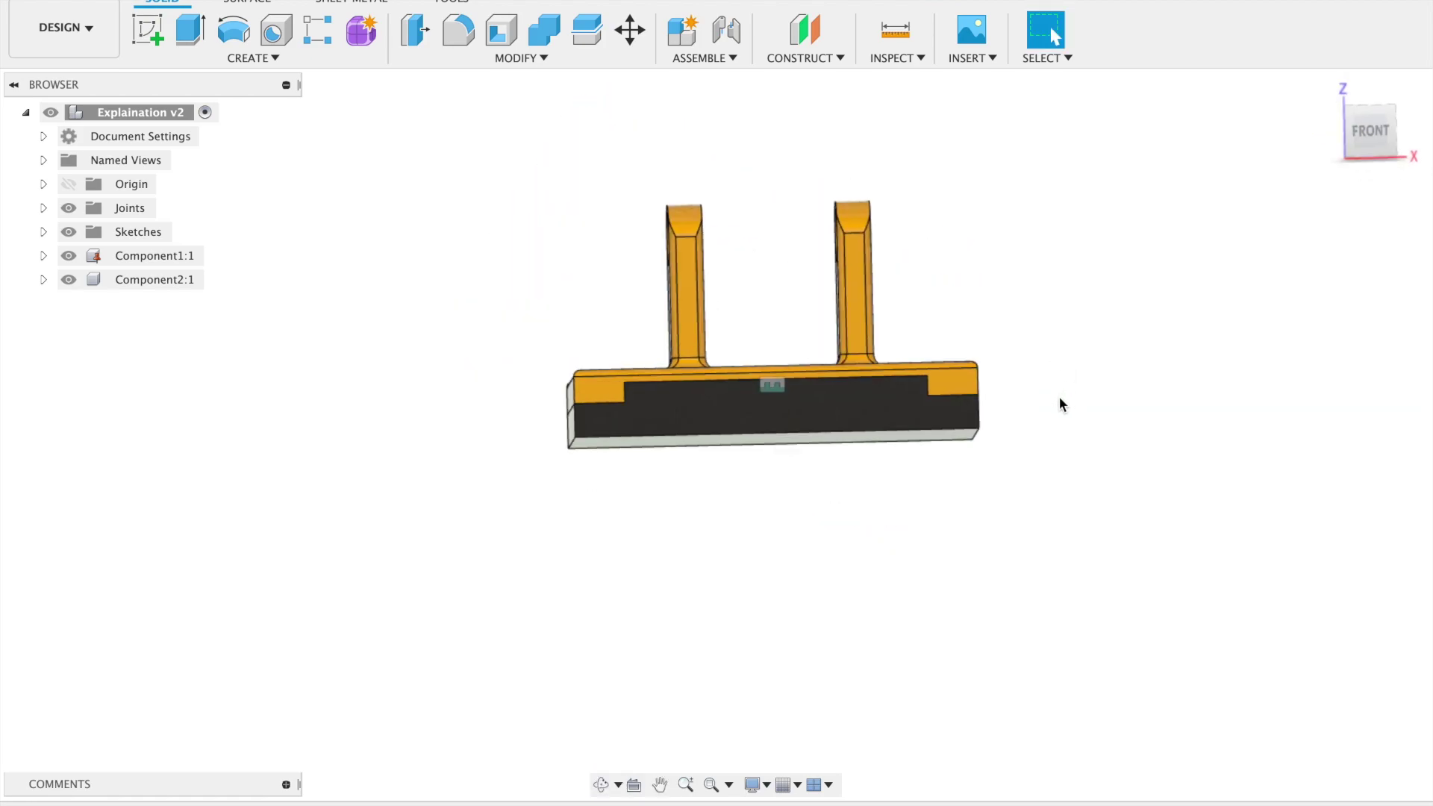
{"action": "middle_click_drag", "start_coordinate": [1056, 423], "coordinate": [1058, 532]}
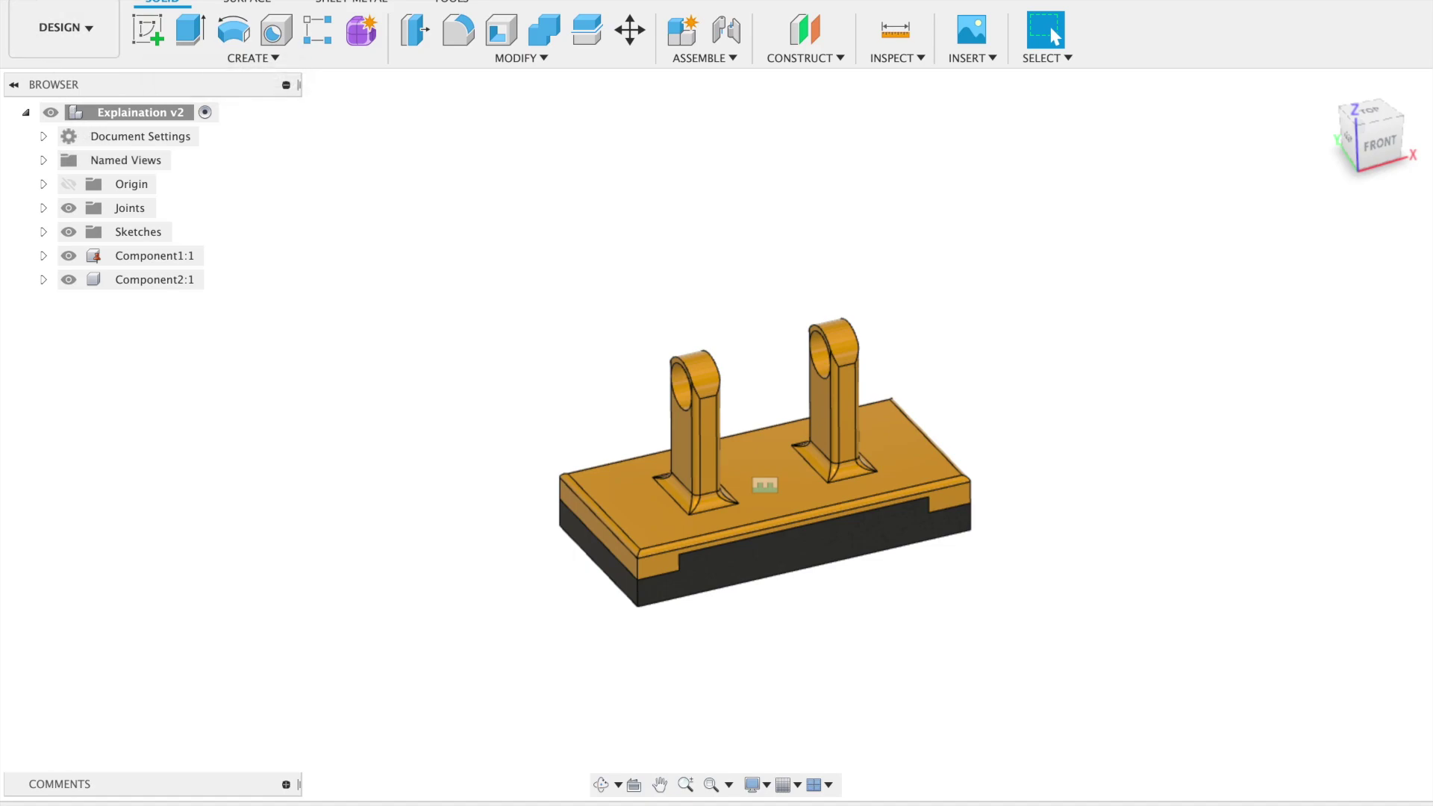
- Insert the Top Bracket from the Data panel and lift it above the base
{"action": "left_click", "coordinate": [22, 2]}
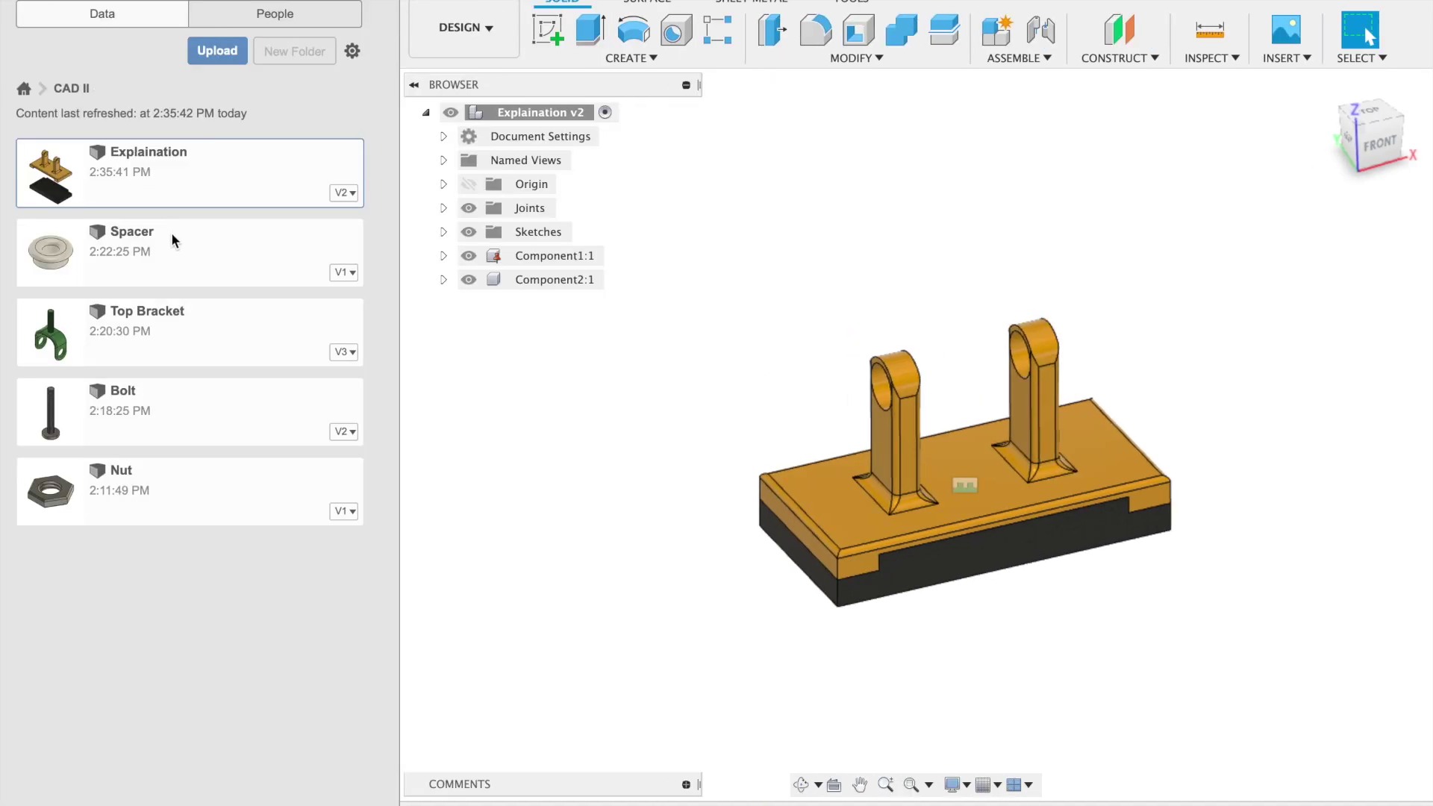
{"action": "right_click", "coordinate": [168, 329]}
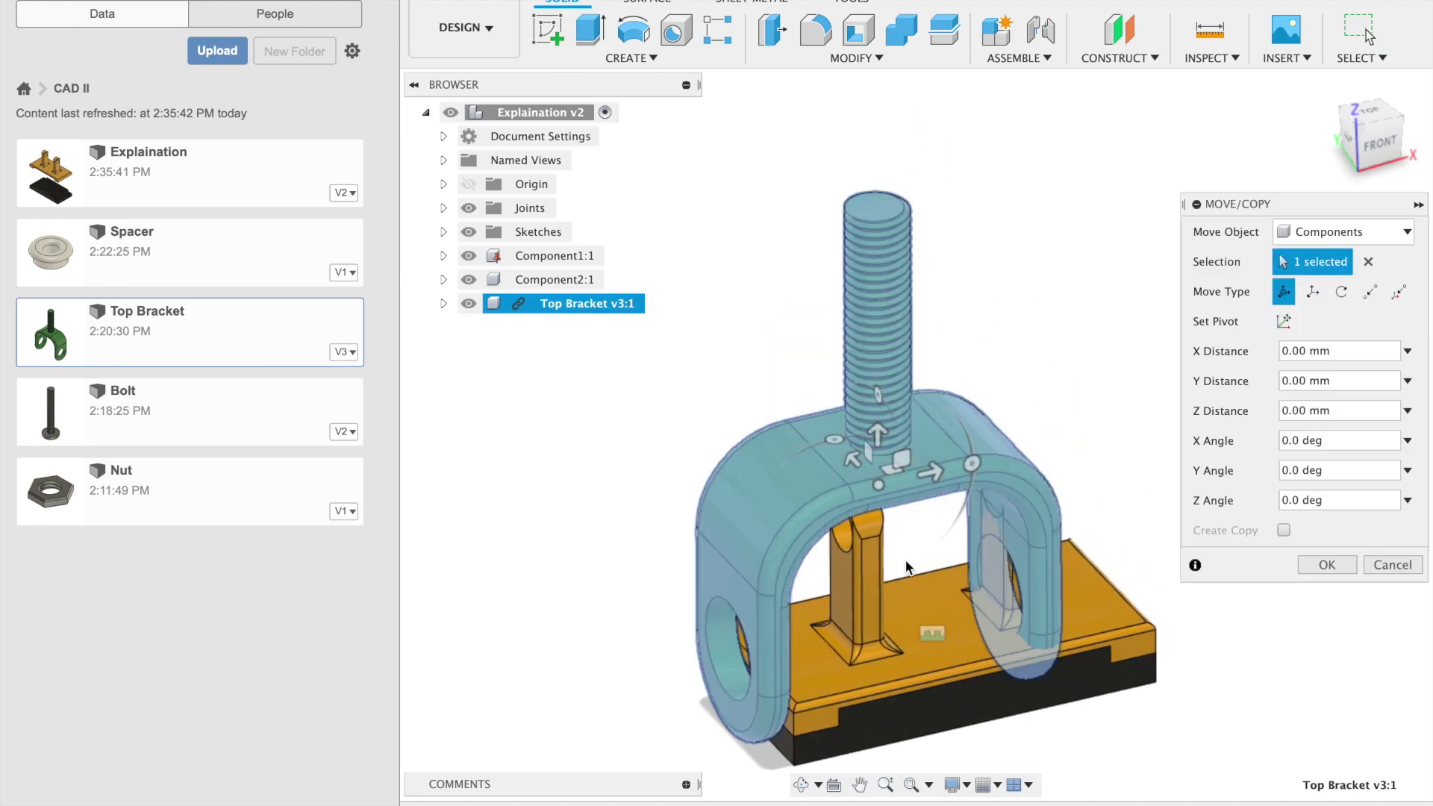
{"action": "left_click_drag", "start_coordinate": [891, 477], "coordinate": [914, 307]}
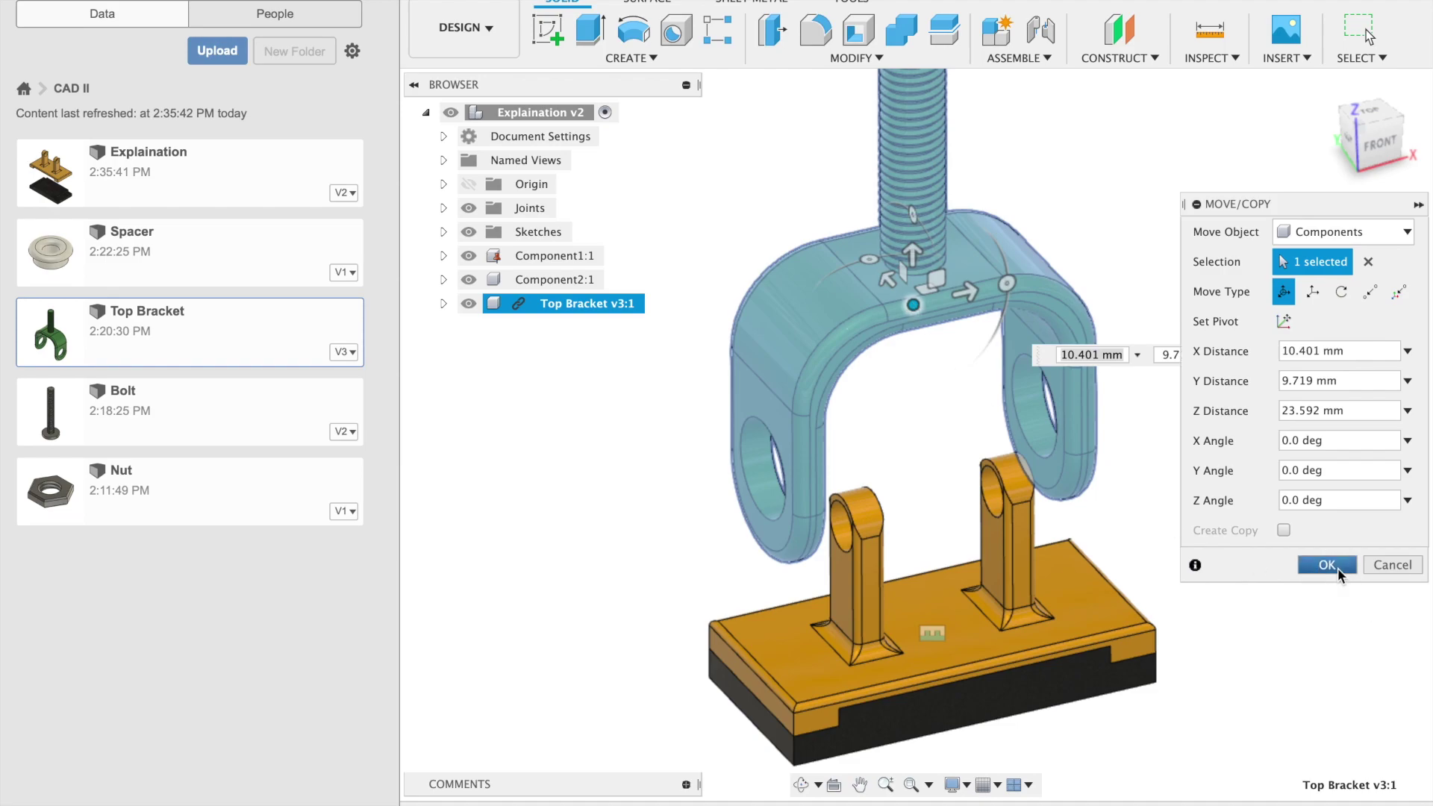
{"action": "left_click", "coordinate": [1336, 566]}
- Insert a Spacer, rotate it 270 degrees onto its side, and place it beside the bracket's left side
{"action": "right_click", "coordinate": [272, 246]}
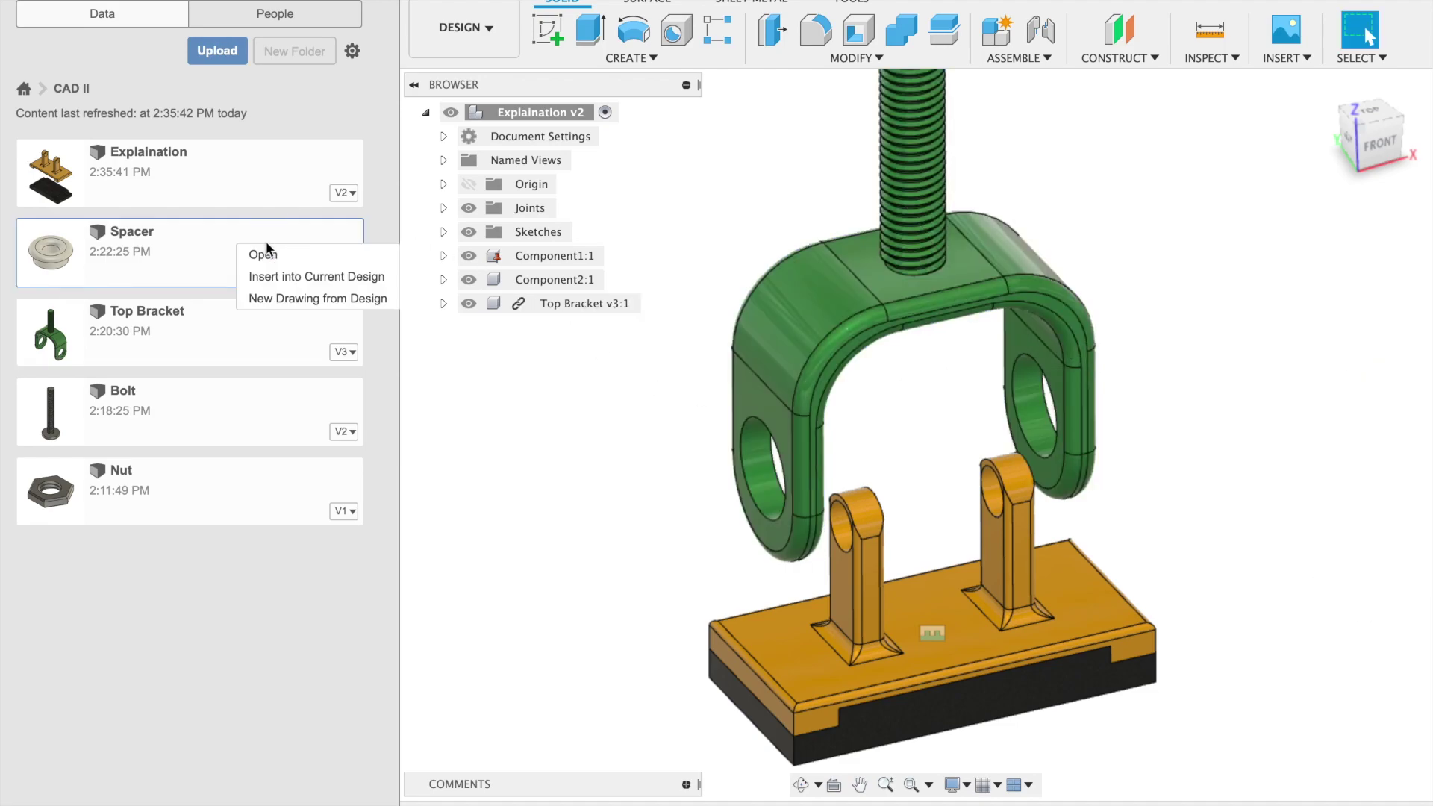
{"action": "left_click", "coordinate": [287, 278]}
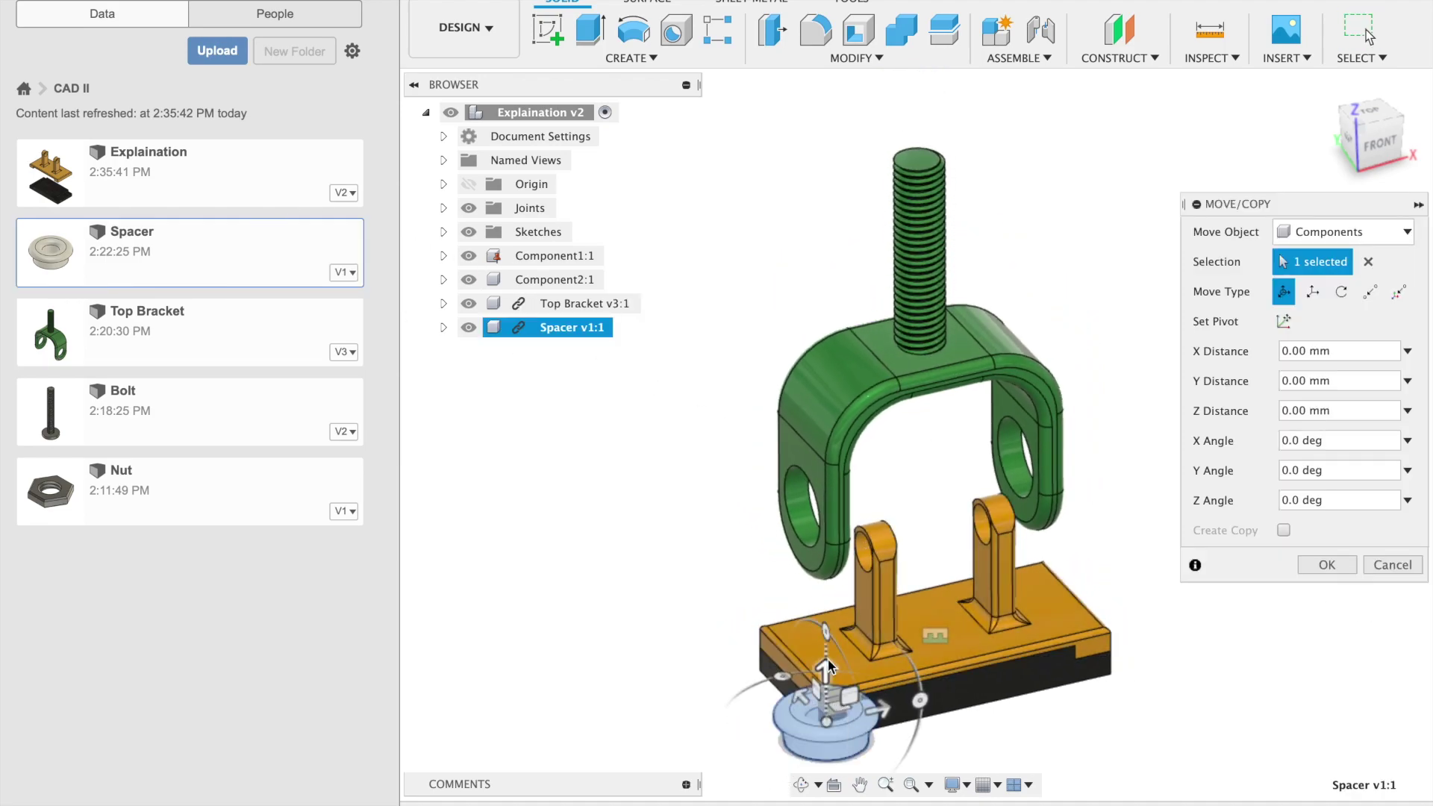
{"action": "left_click", "coordinate": [922, 702]}
{"action": "left_click_drag", "start_coordinate": [923, 705], "coordinate": [829, 649]}
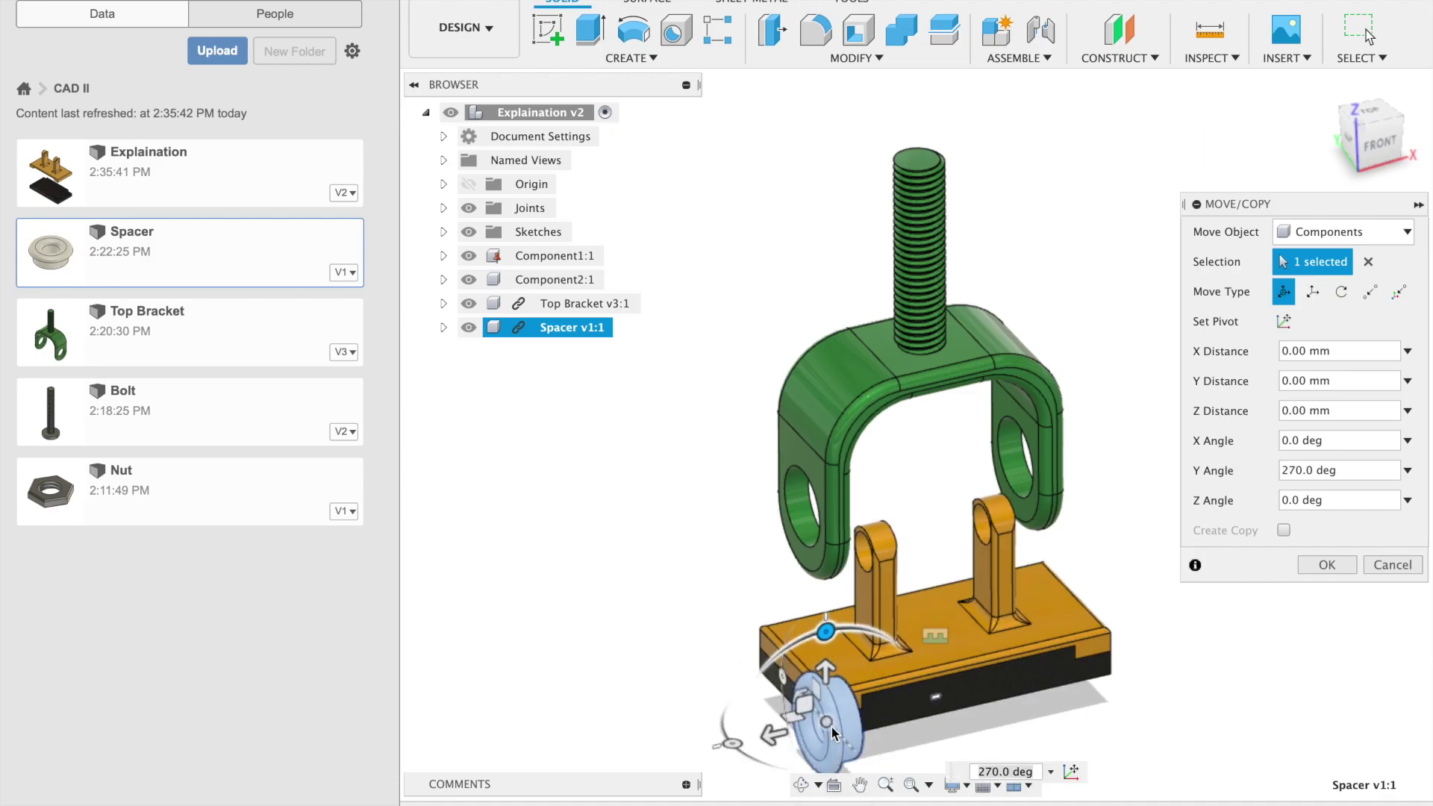
{"action": "left_click_drag", "start_coordinate": [834, 733], "coordinate": [718, 553]}
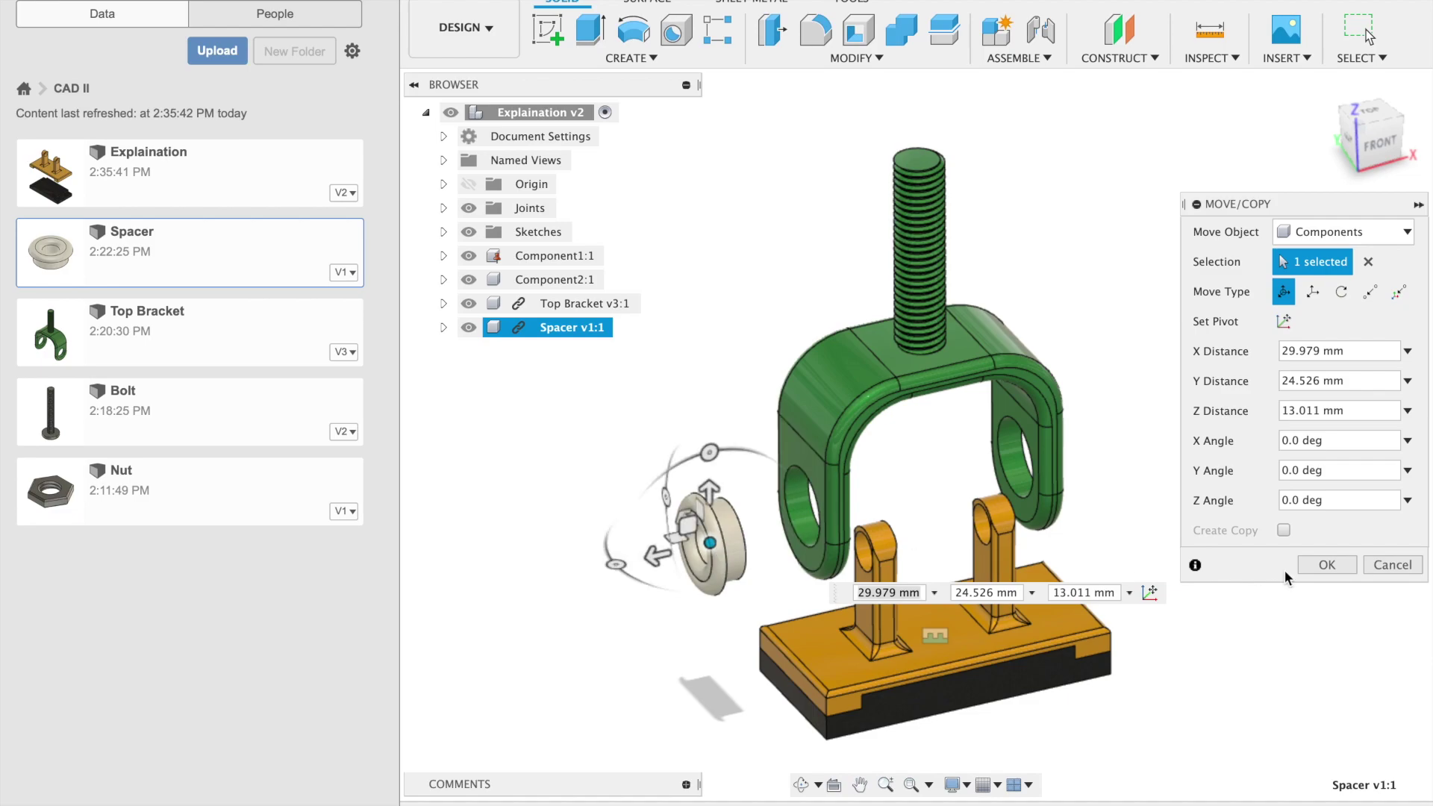
{"action": "left_click", "coordinate": [1331, 565]}
- Insert a second Spacer, rotate it, and place it beside the bracket's right side
{"action": "right_click", "coordinate": [218, 243]}
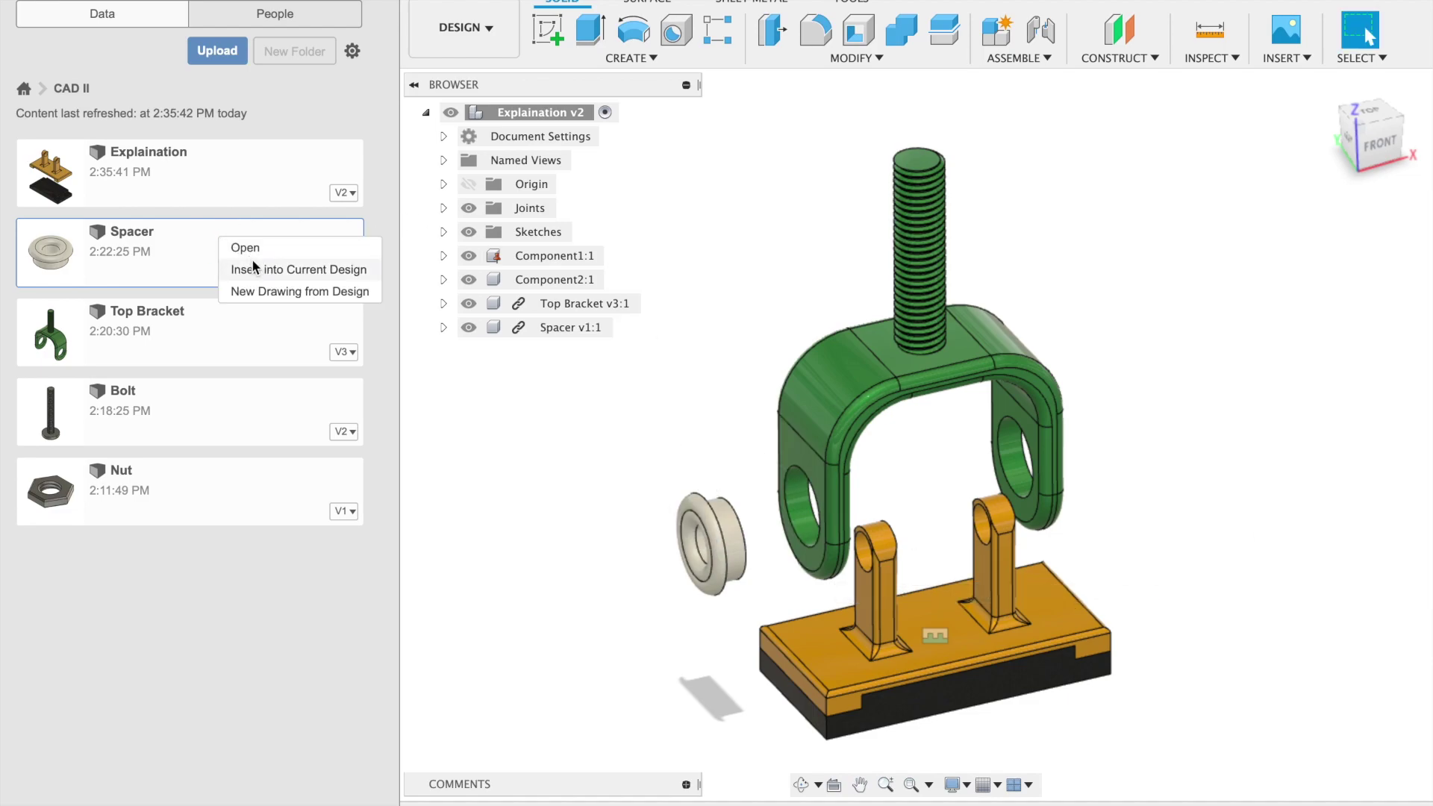
{"action": "left_click", "coordinate": [299, 271]}
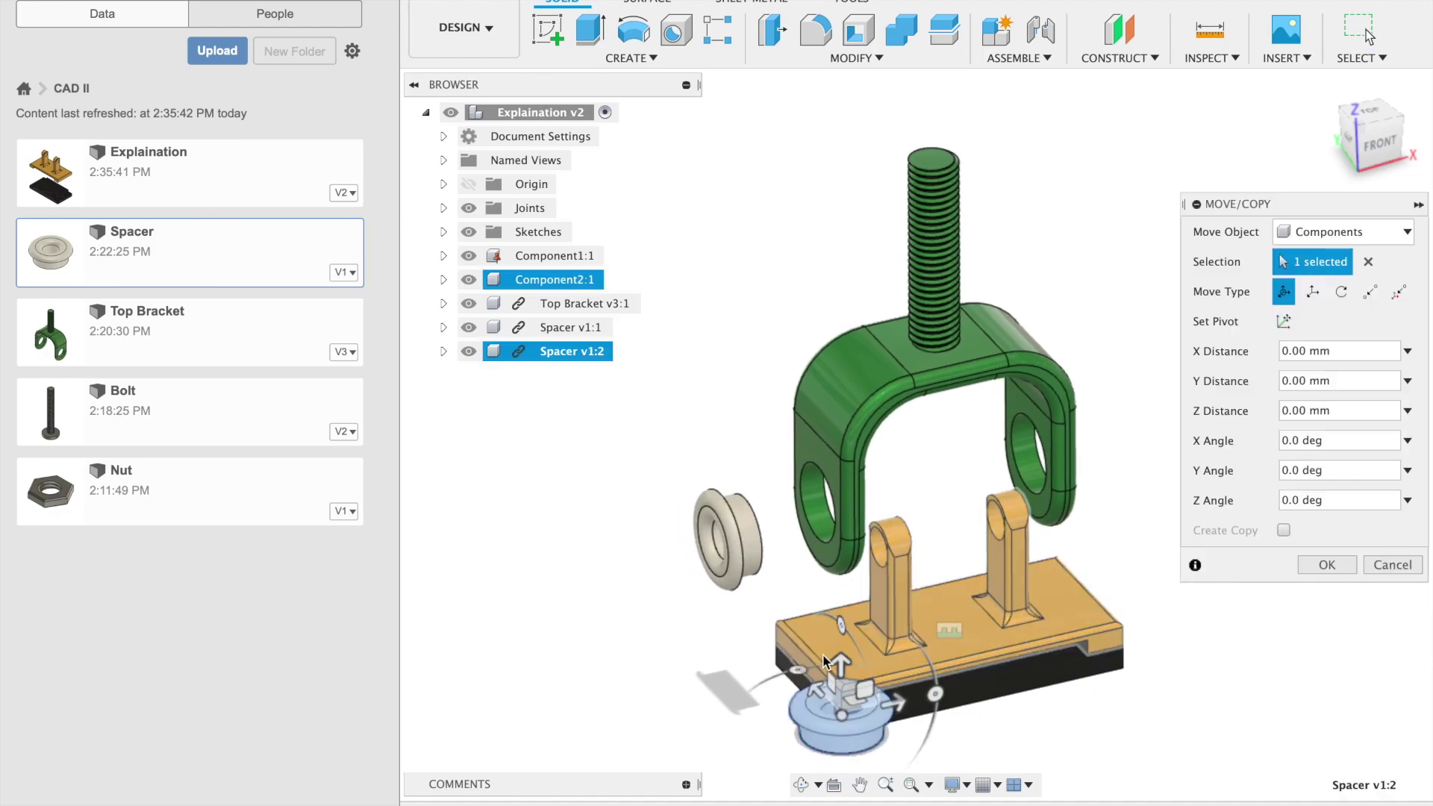
{"action": "left_click_drag", "start_coordinate": [935, 695], "coordinate": [838, 777]}
{"action": "left_click_drag", "start_coordinate": [838, 709], "coordinate": [1161, 446]}
{"action": "left_click", "coordinate": [1317, 566]}
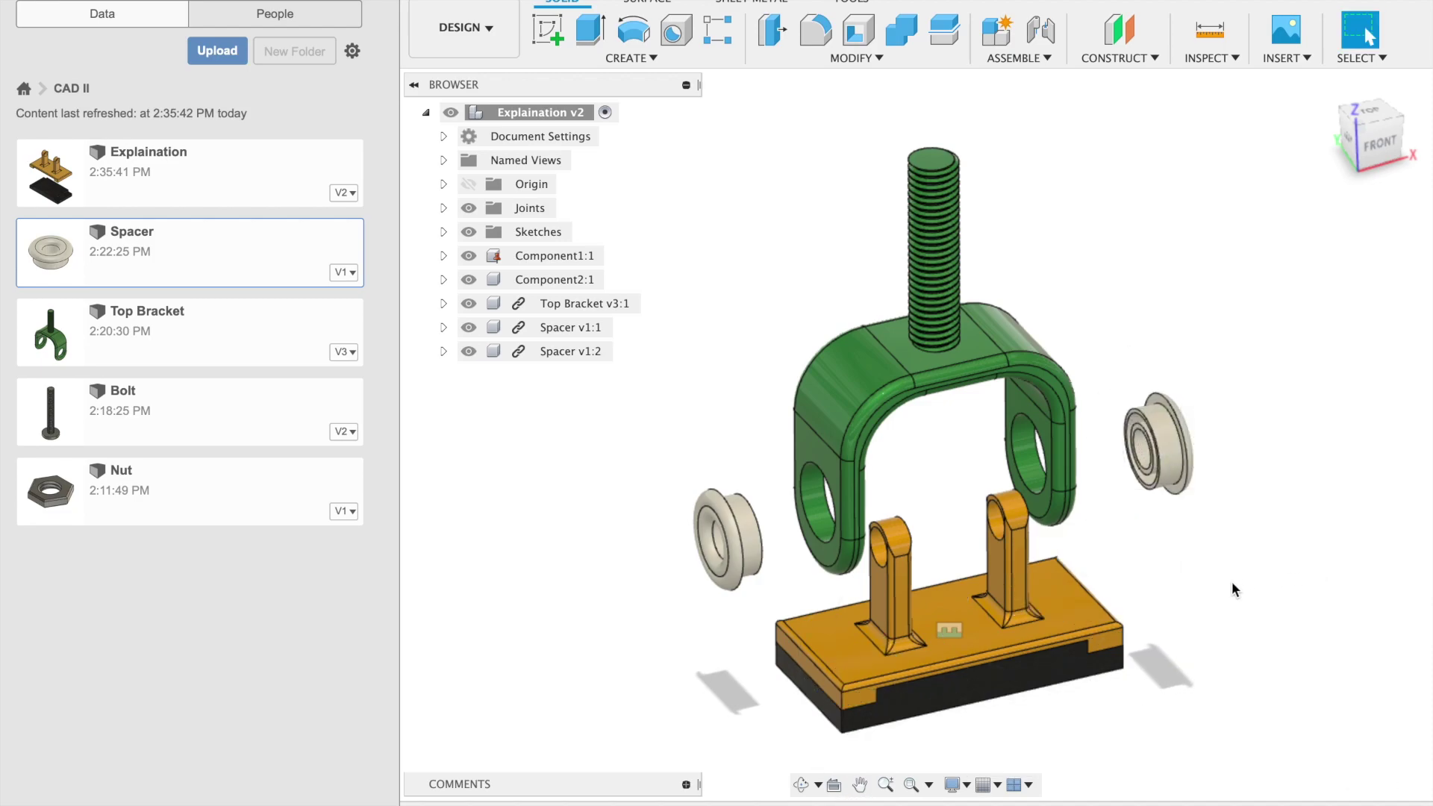
{"action": "middle_click_drag", "start_coordinate": [1232, 586], "coordinate": [1283, 545], "text": "shift"}
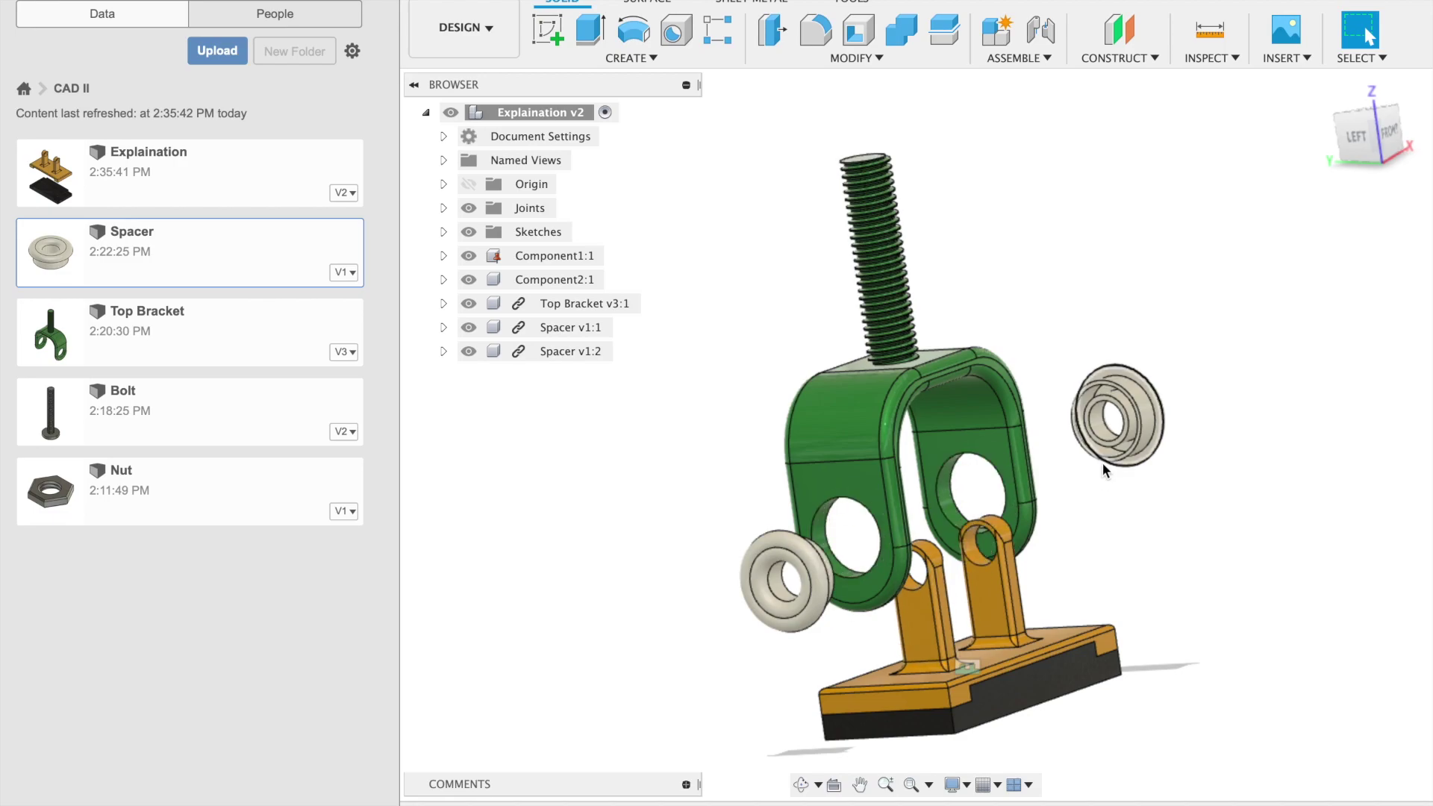
{"action": "middle_click_drag", "start_coordinate": [1170, 500], "coordinate": [799, 559], "text": "shift"}
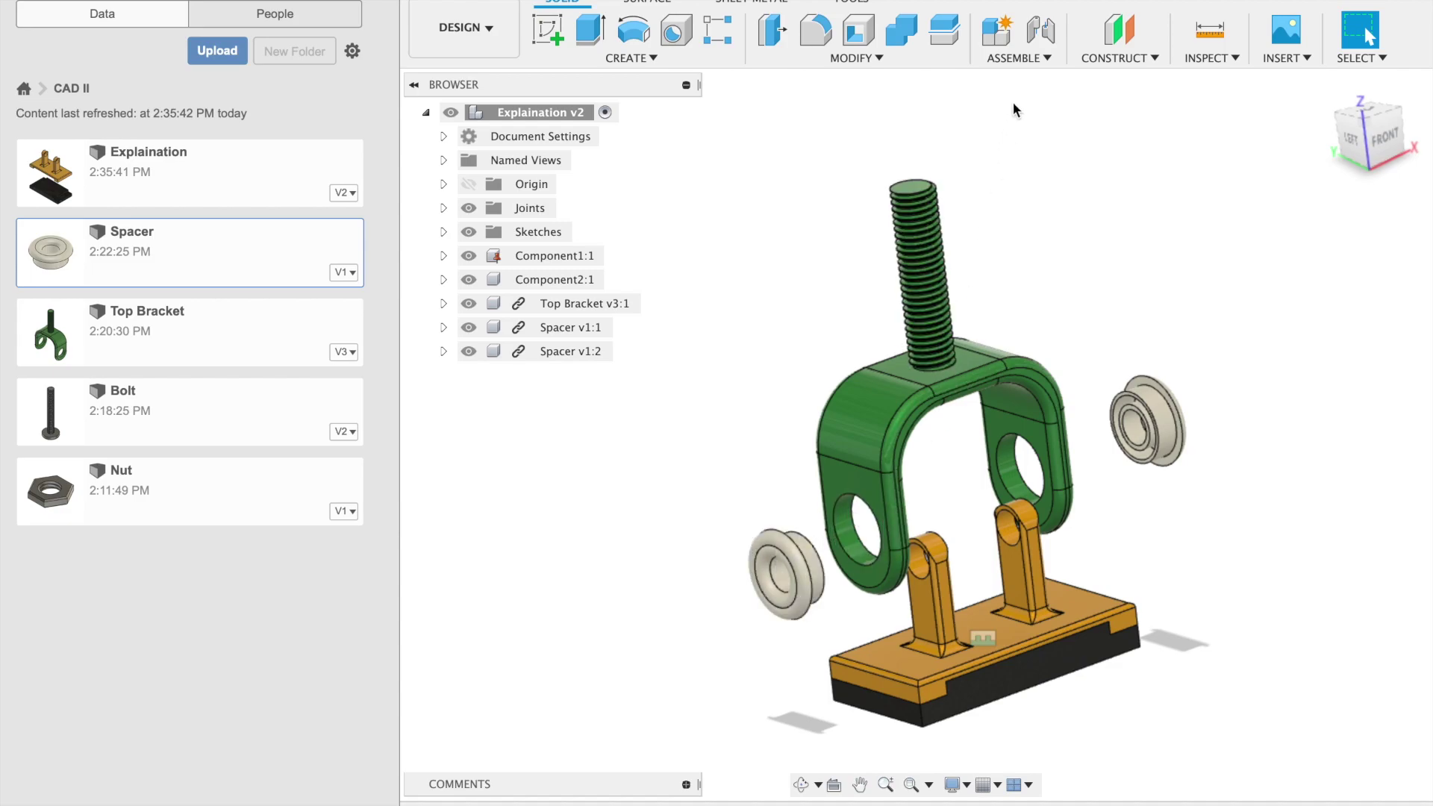
- Joint the first spacer's edge to the bracket's left hole edge, seating it in the eye
{"action": "left_click", "coordinate": [1041, 30]}
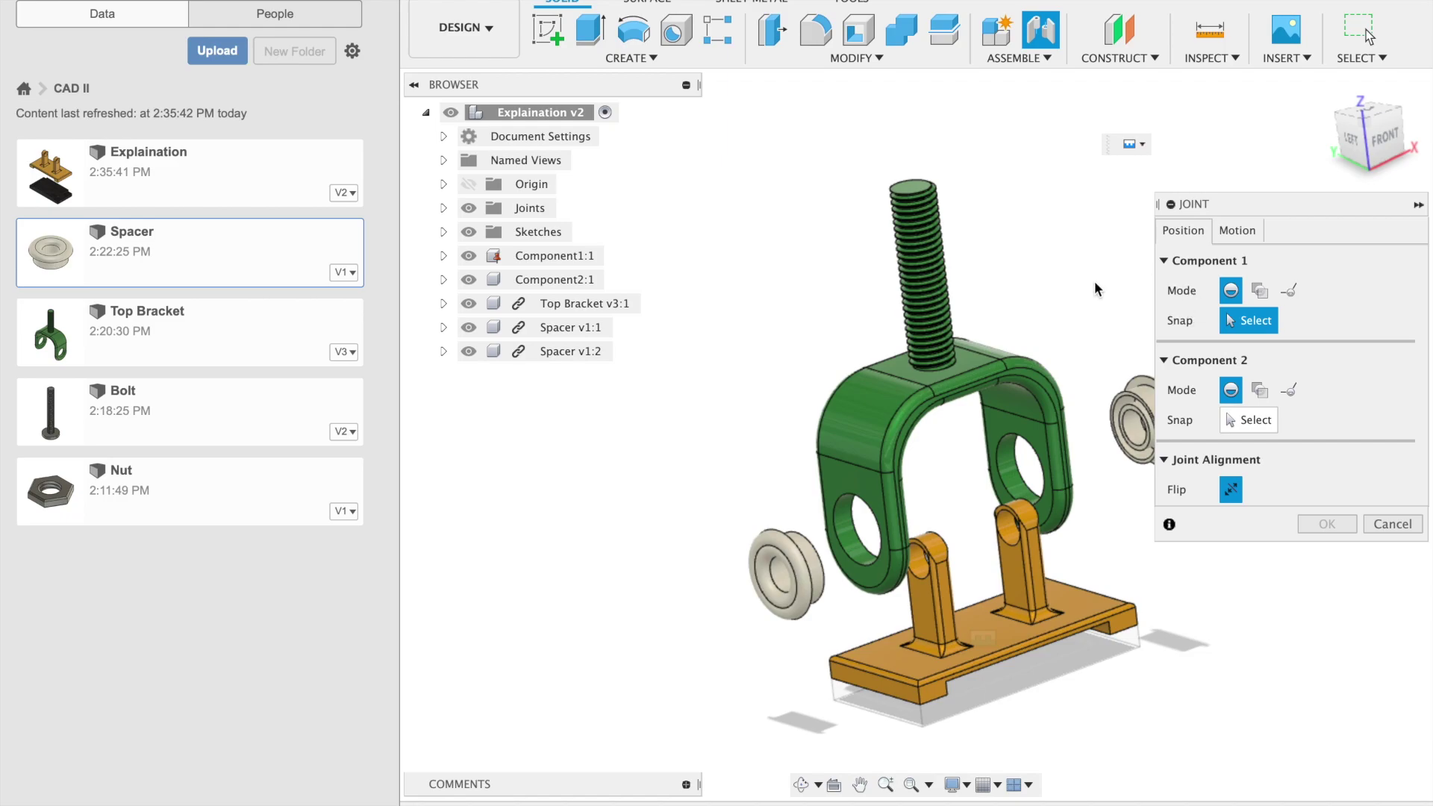
{"action": "middle_click_drag", "start_coordinate": [1091, 292], "coordinate": [863, 363], "text": "shift"}
{"action": "scroll", "coordinate": [863, 363], "scroll_direction": "up", "scroll_amount": 3}
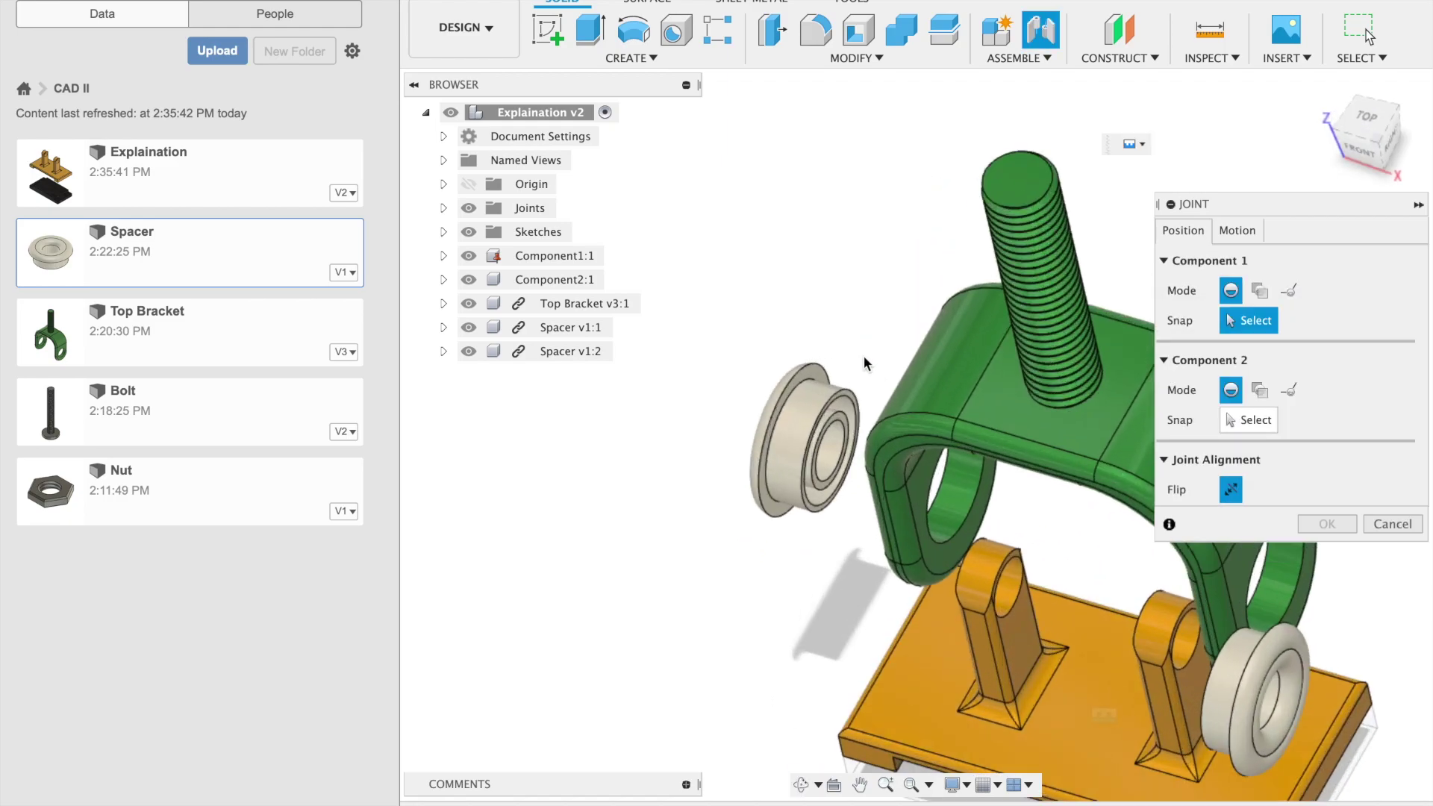
{"action": "scroll", "coordinate": [836, 377], "scroll_direction": "up", "scroll_amount": 3}
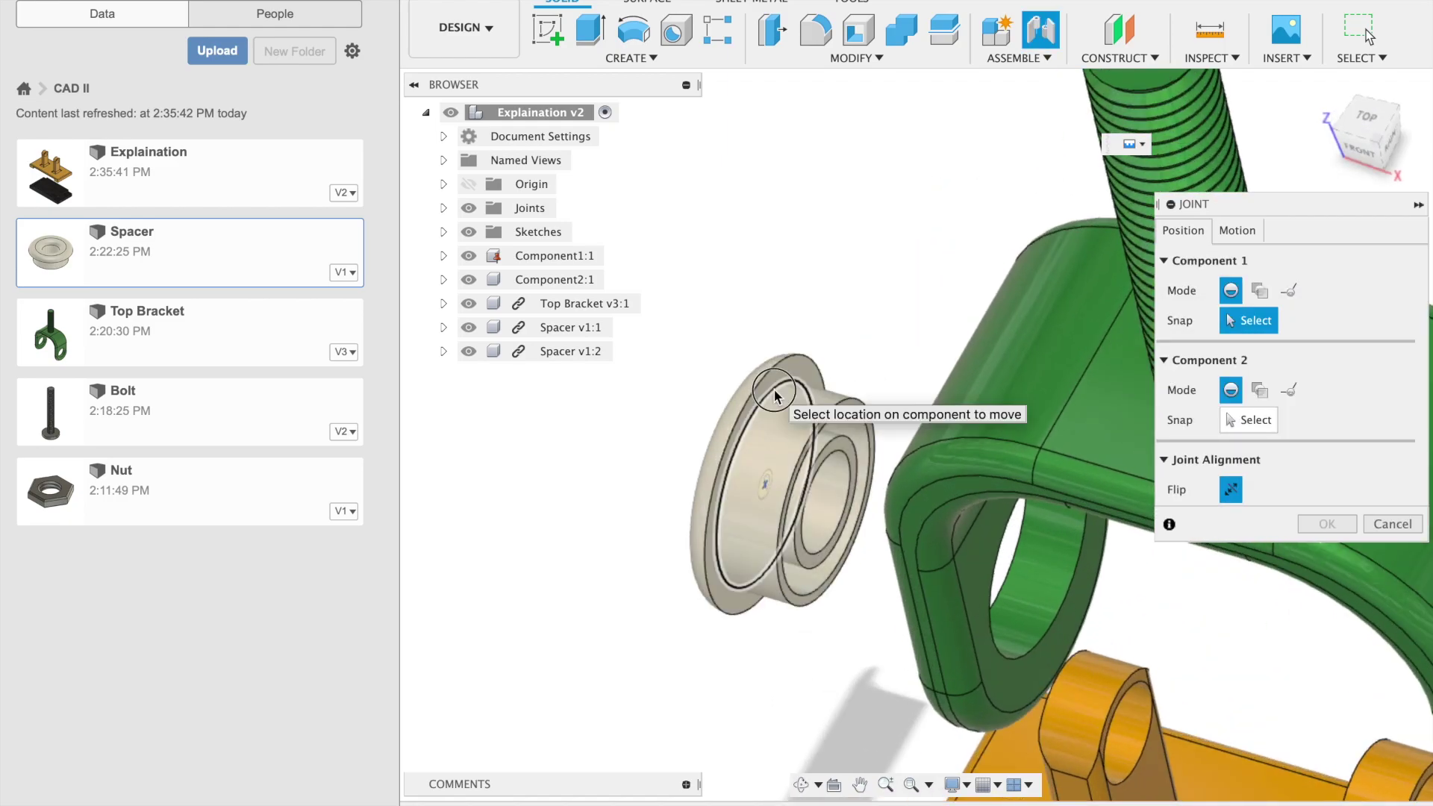
{"action": "left_click", "coordinate": [773, 393]}
{"action": "middle_click_drag", "start_coordinate": [826, 396], "coordinate": [1066, 313], "text": "shift"}
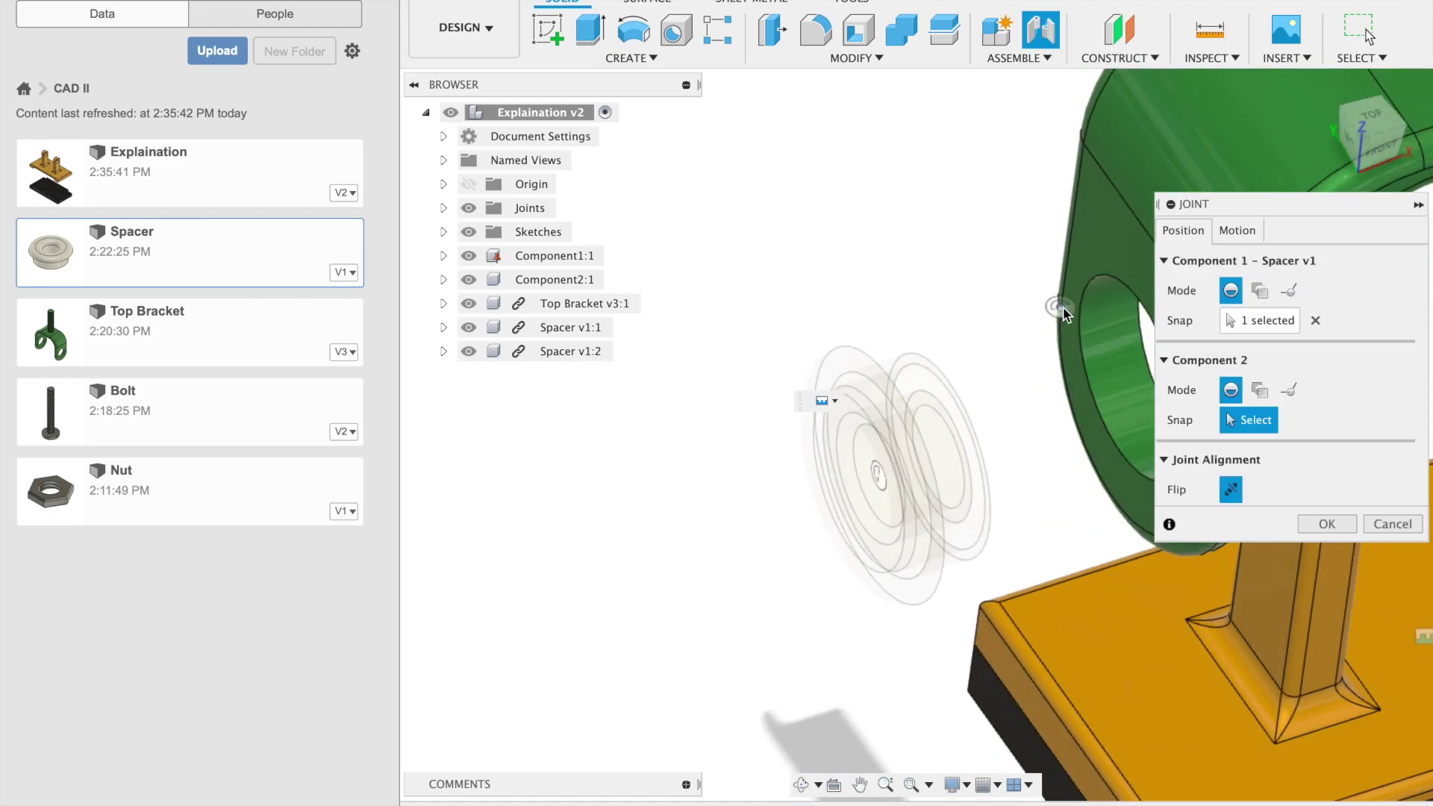
{"action": "left_click", "coordinate": [1086, 301]}
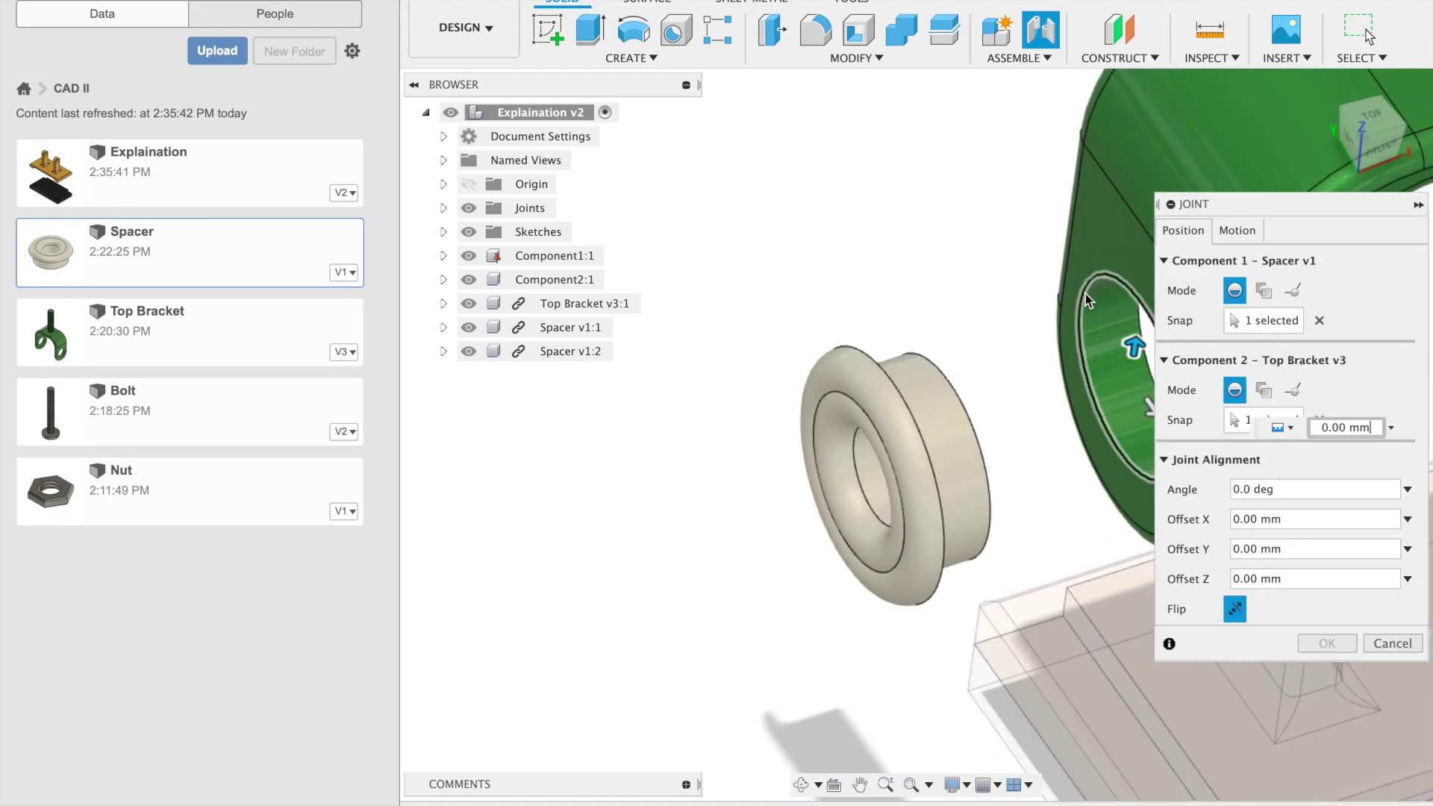
{"action": "scroll", "coordinate": [1046, 289], "scroll_direction": "down", "scroll_amount": 2}
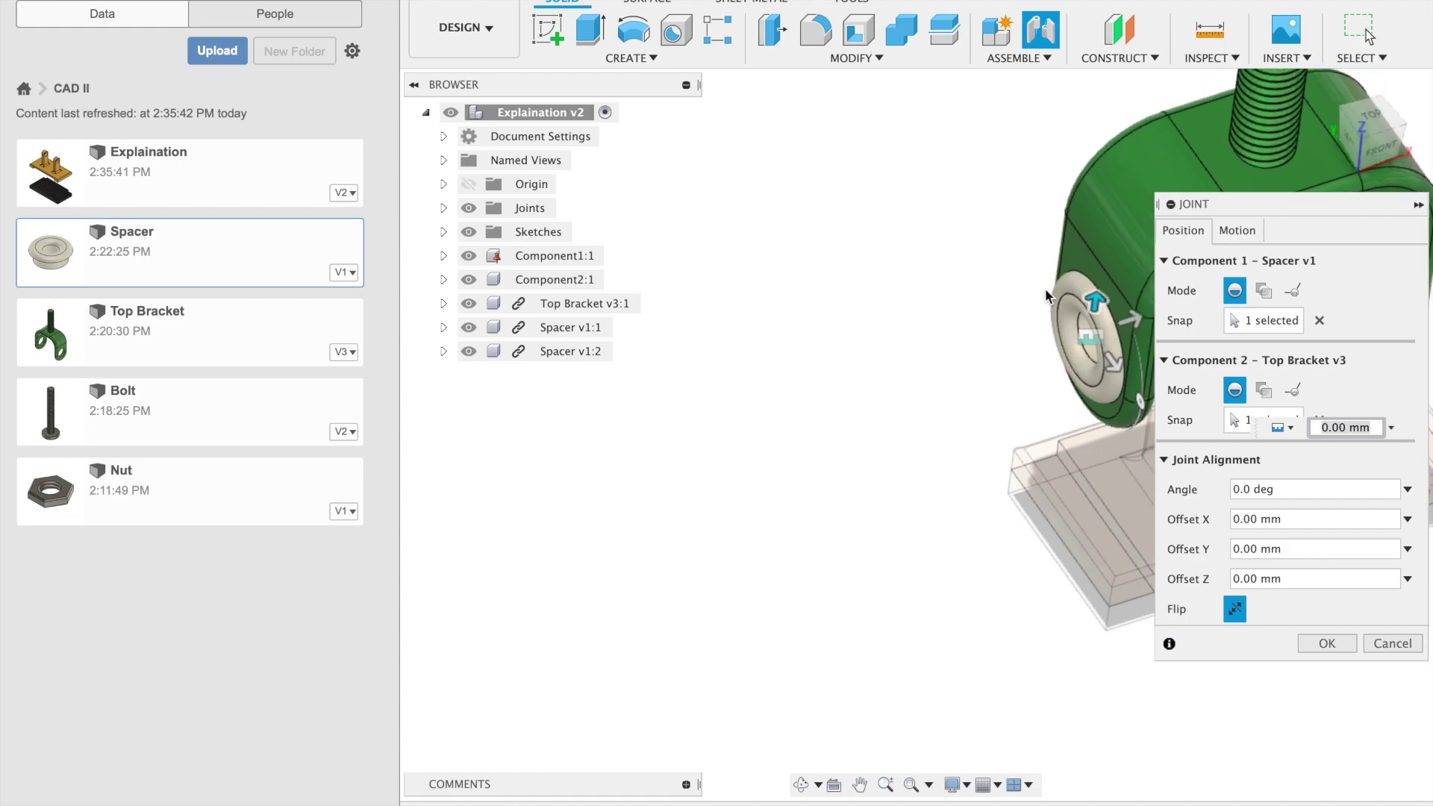
{"action": "scroll", "coordinate": [1046, 289], "scroll_direction": "down", "scroll_amount": 2}
{"action": "middle_click_drag", "start_coordinate": [947, 317], "coordinate": [717, 391]}
{"action": "scroll", "coordinate": [784, 399], "scroll_direction": "up", "scroll_amount": 2}
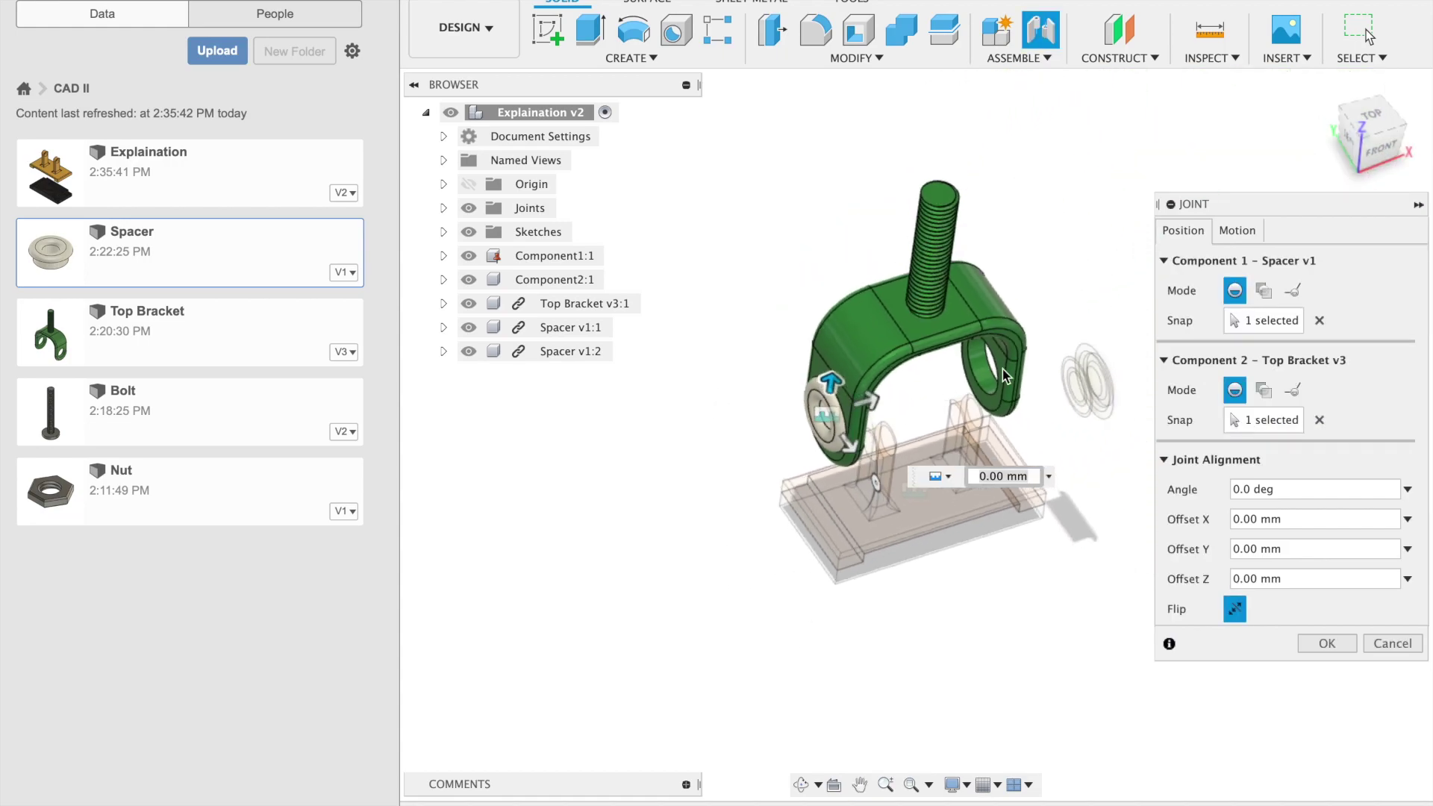
{"action": "scroll", "coordinate": [1086, 352], "scroll_direction": "up", "scroll_amount": 3}
{"action": "left_click", "coordinate": [1327, 644]}
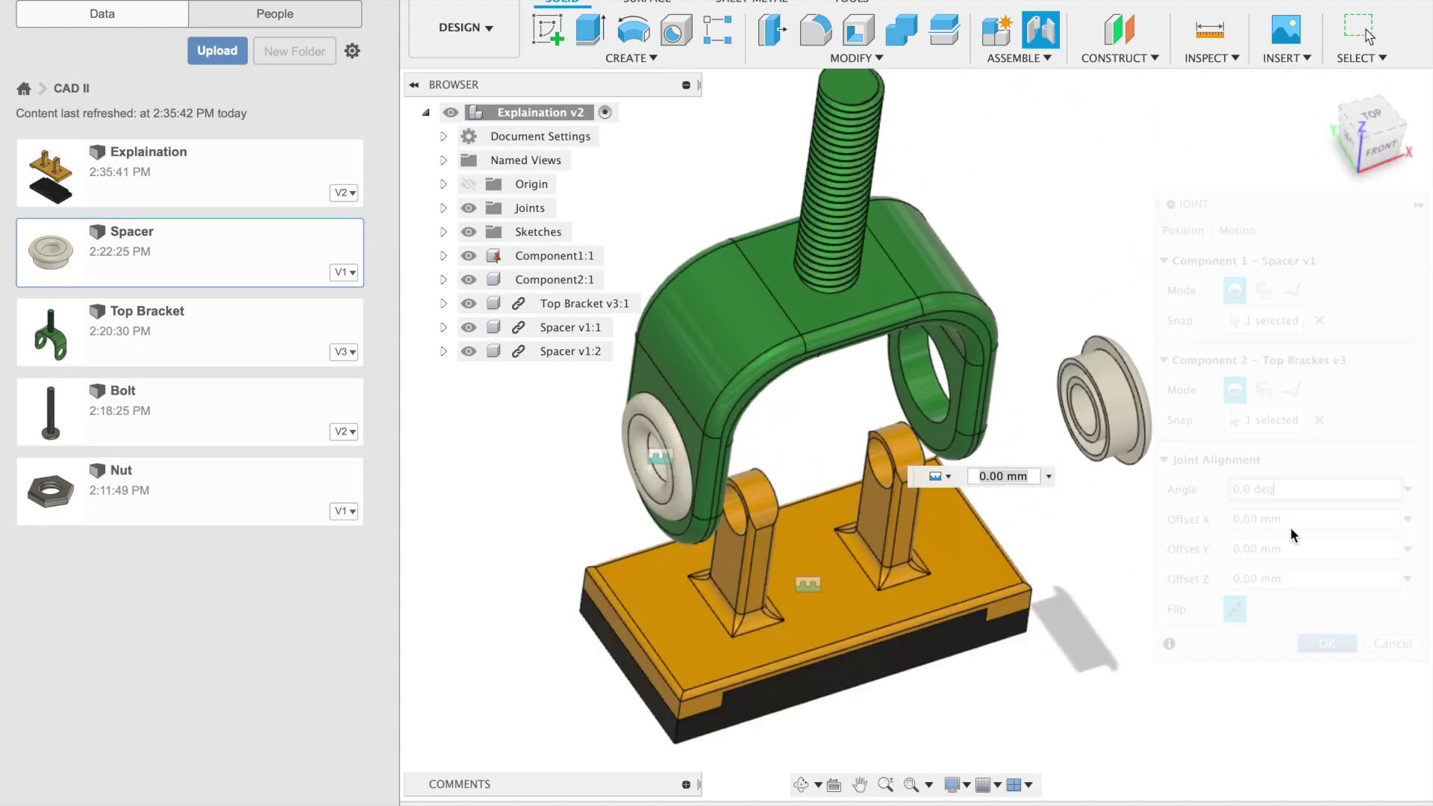
{"action": "left_click", "coordinate": [1053, 36]}
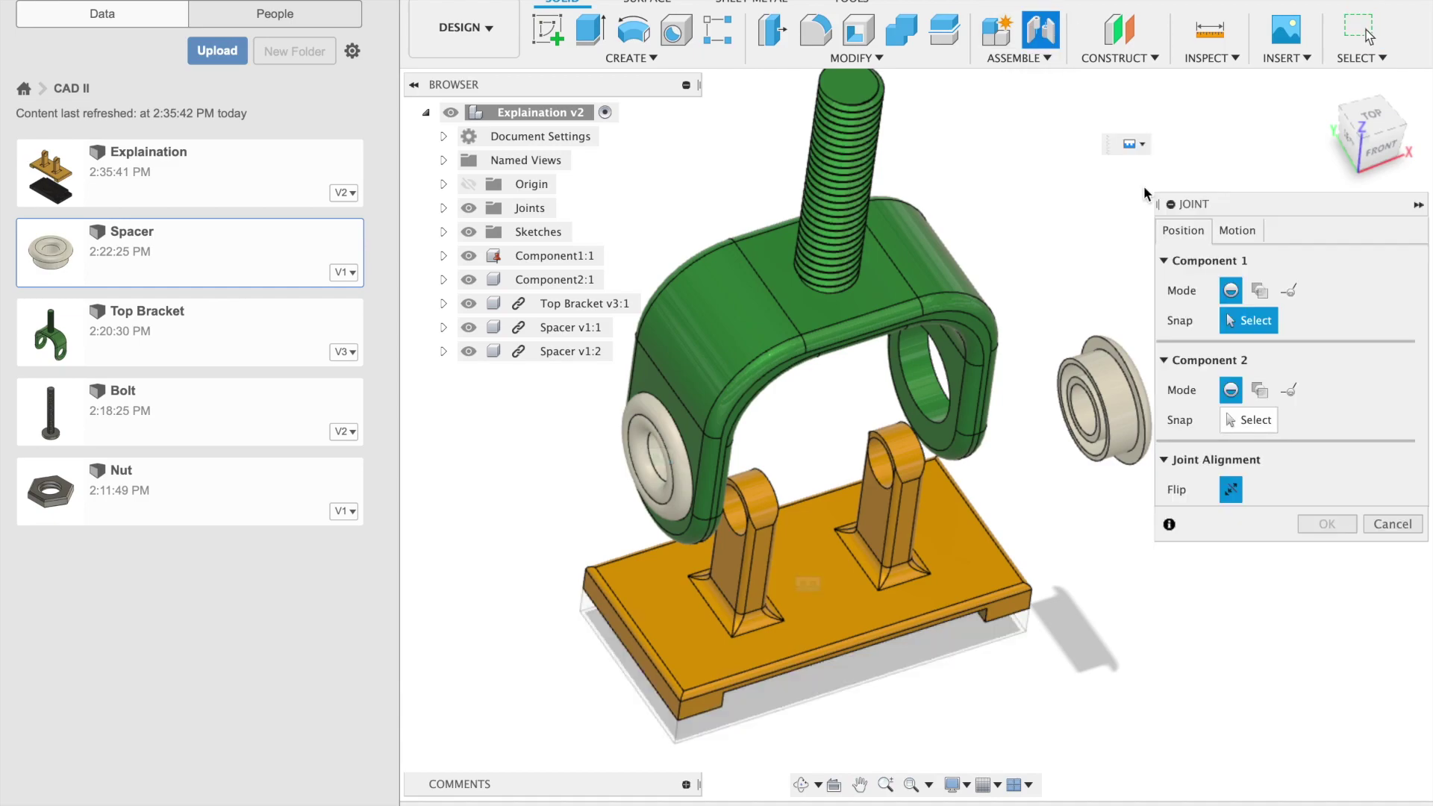
- Joint the second spacer's edge to the bracket's right hole edge at a 180 deg angle
{"action": "scroll", "coordinate": [1130, 378], "scroll_direction": "up", "scroll_amount": 5}
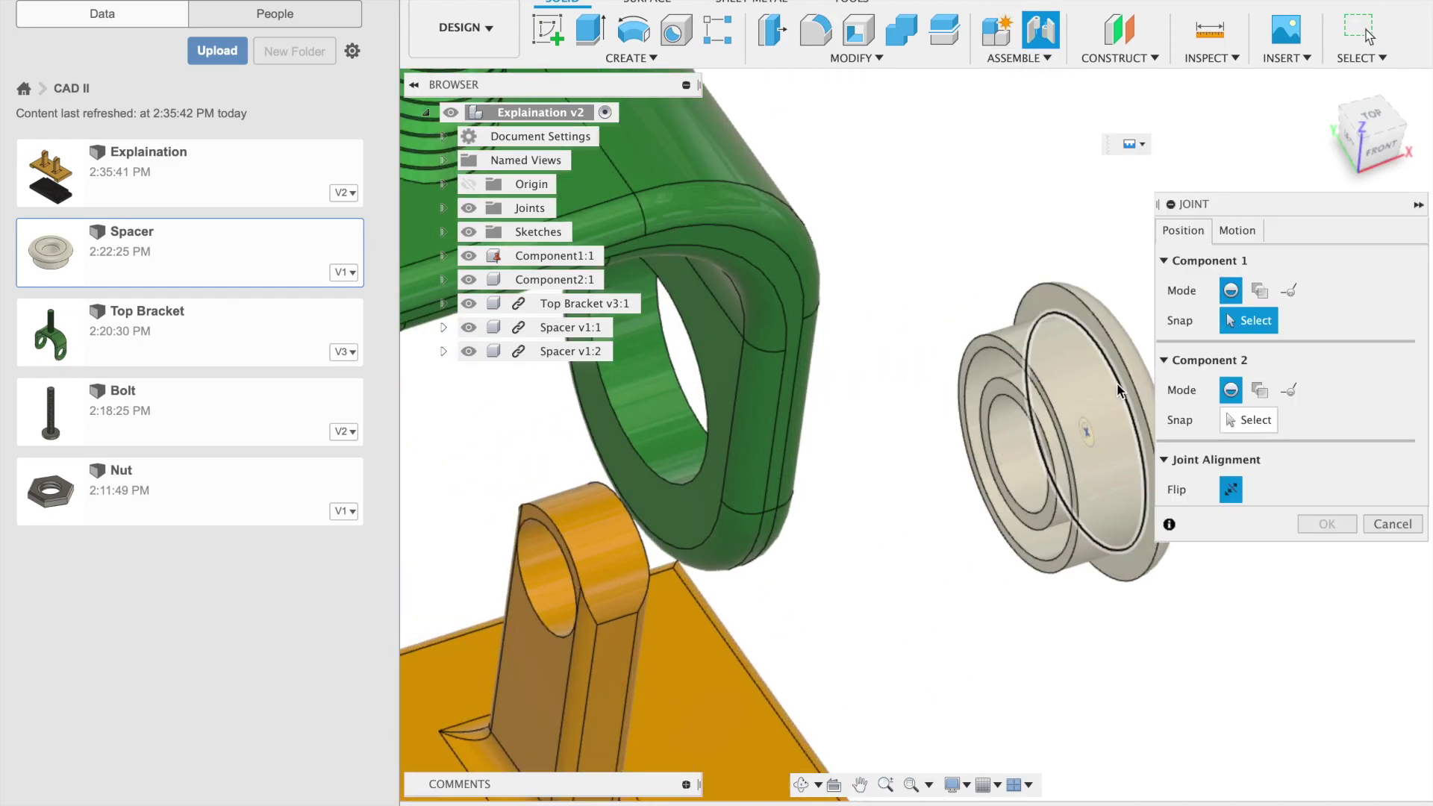
{"action": "left_click", "coordinate": [1119, 388]}
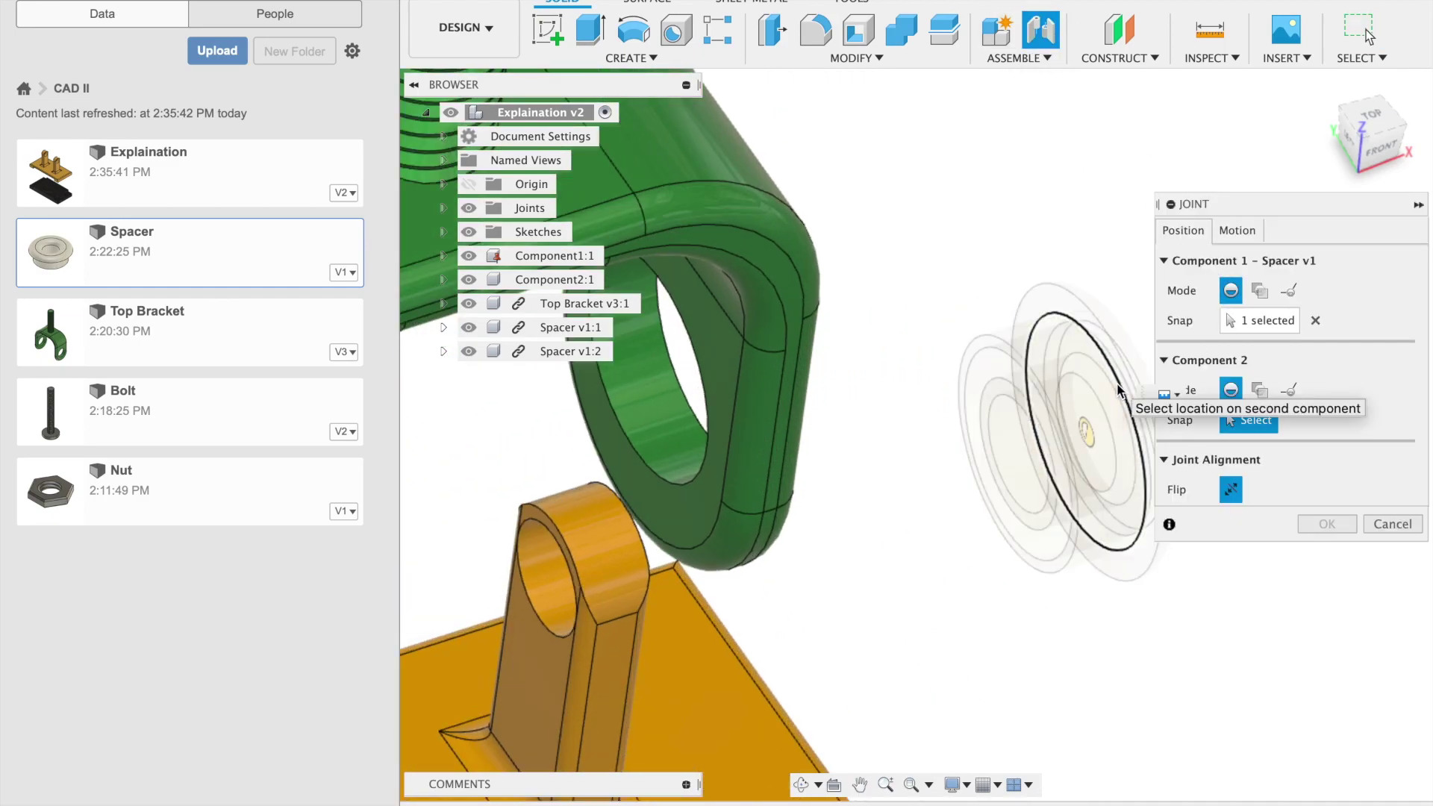
{"action": "left_click", "coordinate": [689, 408]}
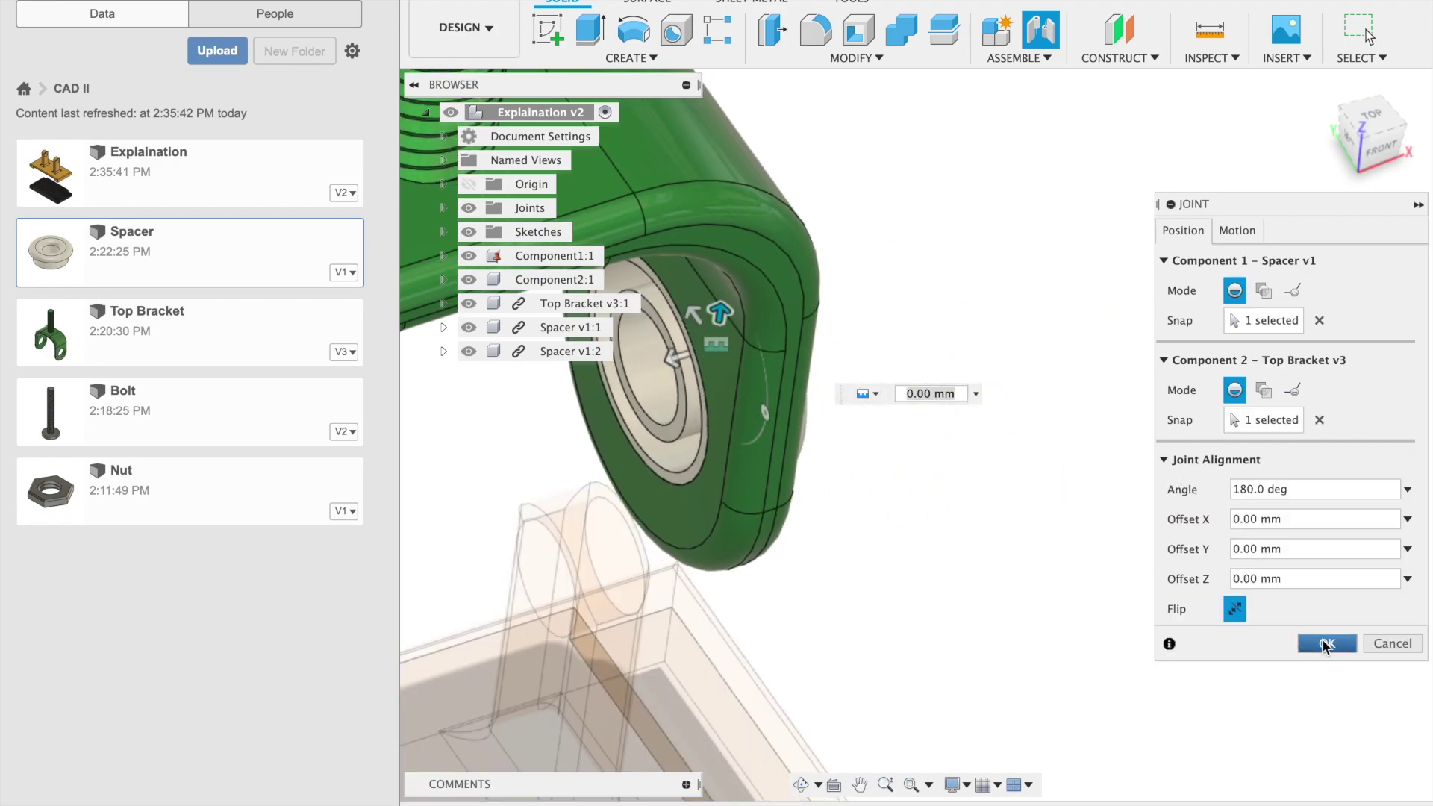
{"action": "left_click", "coordinate": [1326, 643]}
{"action": "scroll", "coordinate": [1143, 477], "scroll_direction": "down", "scroll_amount": 5}
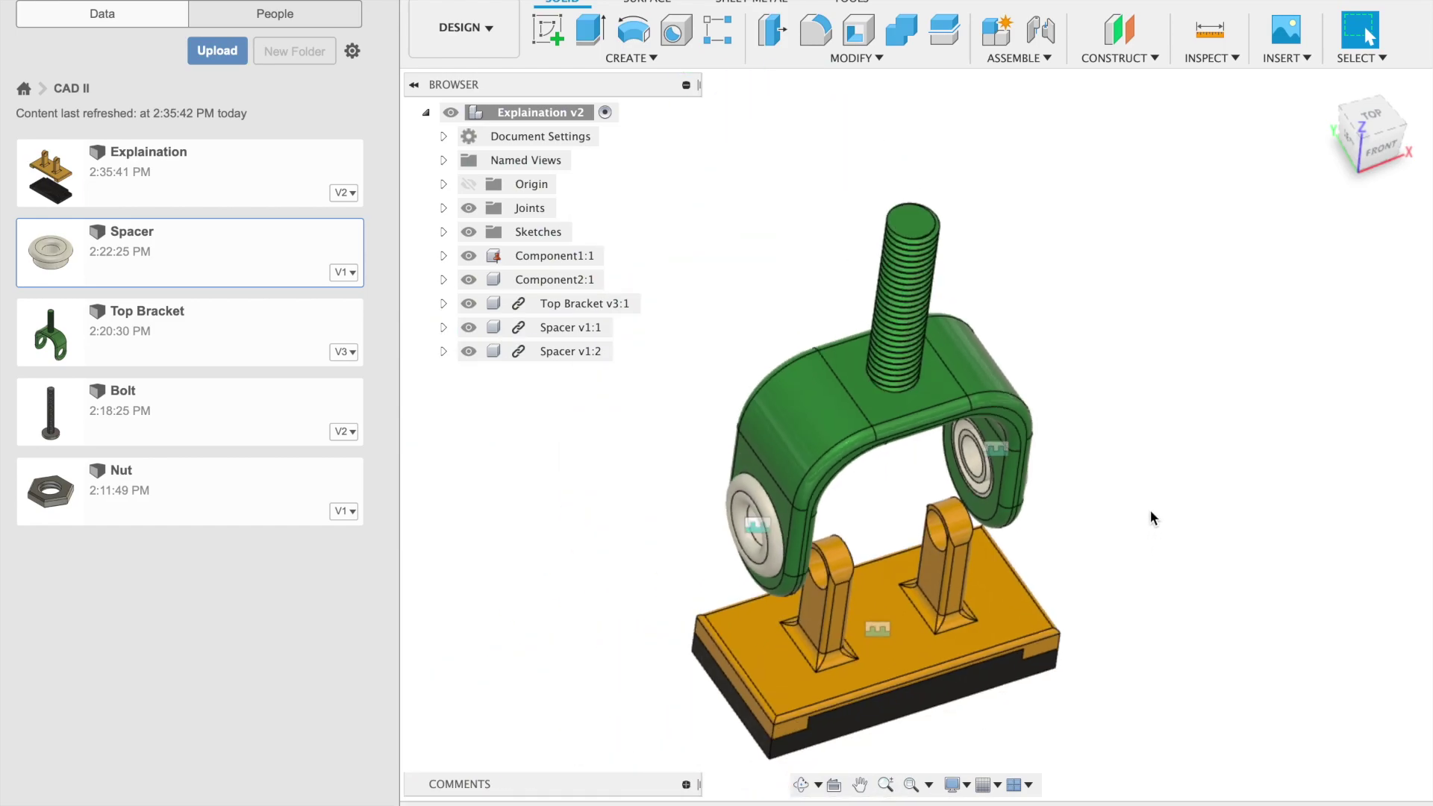
- Orbit the assembly toward a front view and start a new joint for bracket and base
{"action": "middle_click_drag", "start_coordinate": [1149, 509], "coordinate": [1033, 375], "text": "shift"}
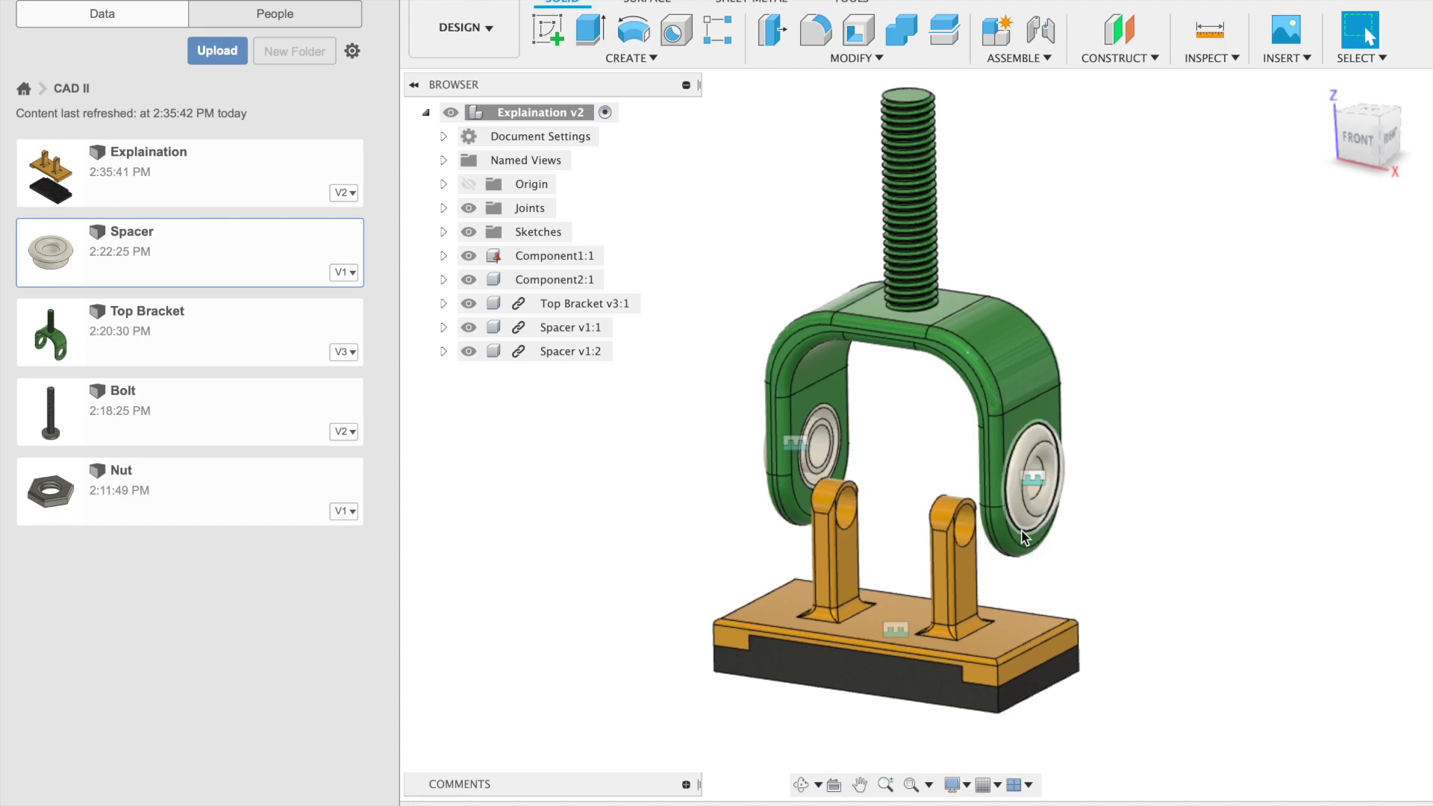
{"action": "mouse_move", "coordinate": [933, 452]}
{"action": "middle_mouse_down", "text": "shift"}
{"action": "mouse_move", "coordinate": [961, 452]}
{"action": "mouse_move", "coordinate": [967, 412]}
{"action": "mouse_move", "coordinate": [951, 425]}
{"action": "mouse_move", "coordinate": [995, 422]}
{"action": "mouse_move", "coordinate": [993, 410]}
{"action": "mouse_move", "coordinate": [929, 447]}
{"action": "middle_mouse_up", "text": "shift"}
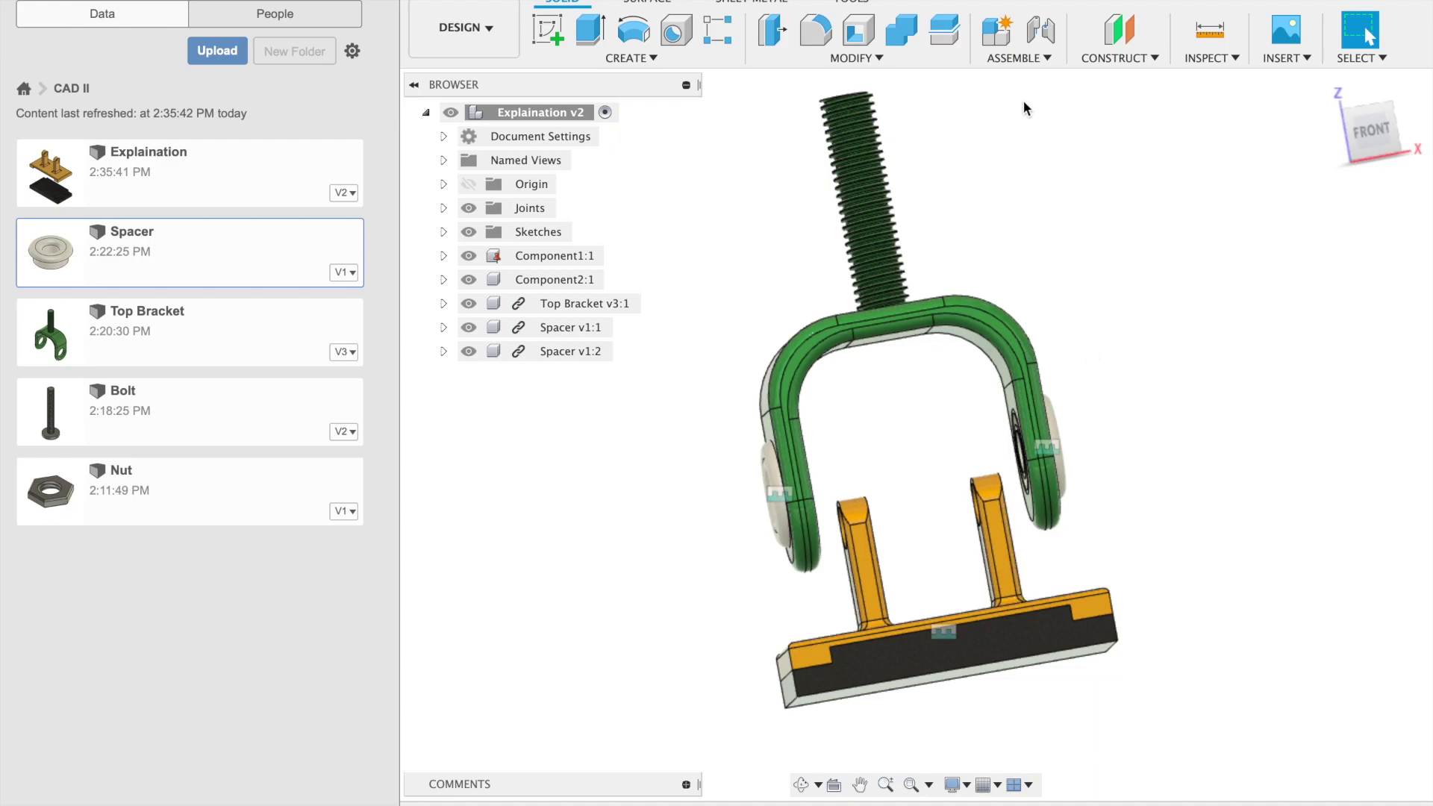
{"action": "left_click", "coordinate": [1039, 30]}
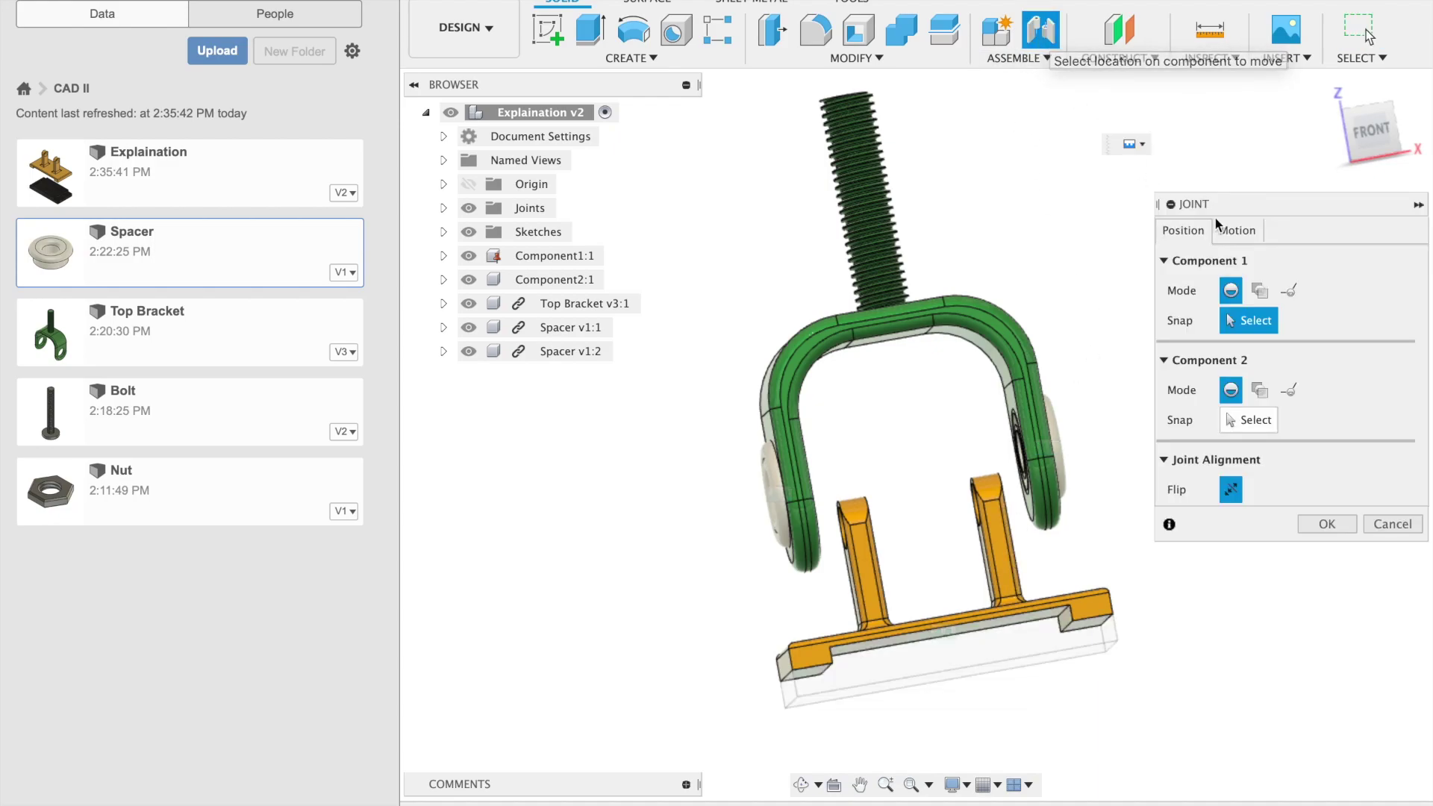
- Set the bracket's joint origin Between Two Faces, using its two inner faces, snapped on the midplane
{"action": "left_click", "coordinate": [1261, 291]}
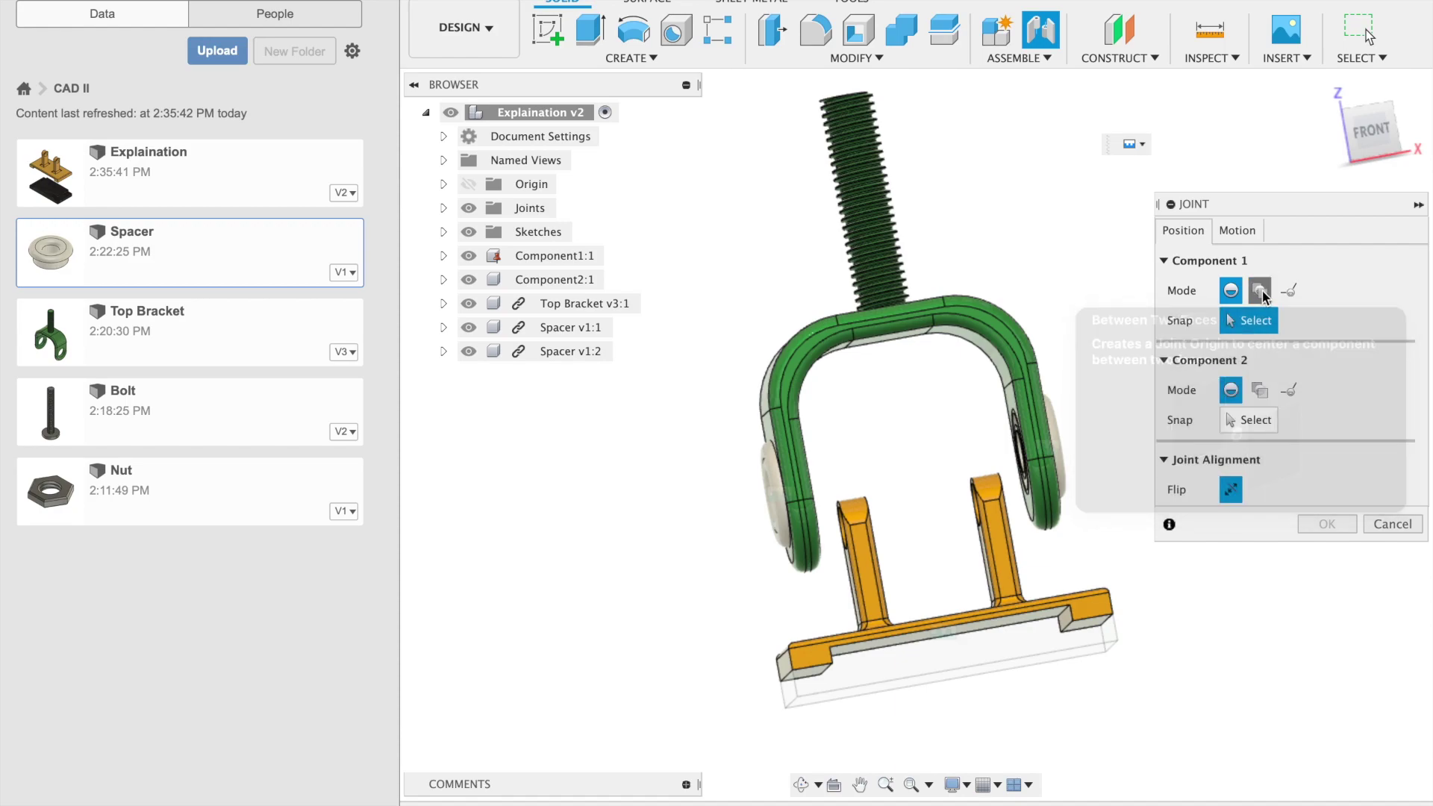
{"action": "middle_click_drag", "start_coordinate": [1067, 339], "coordinate": [920, 366], "text": "shift"}
{"action": "left_click", "coordinate": [1018, 375]}
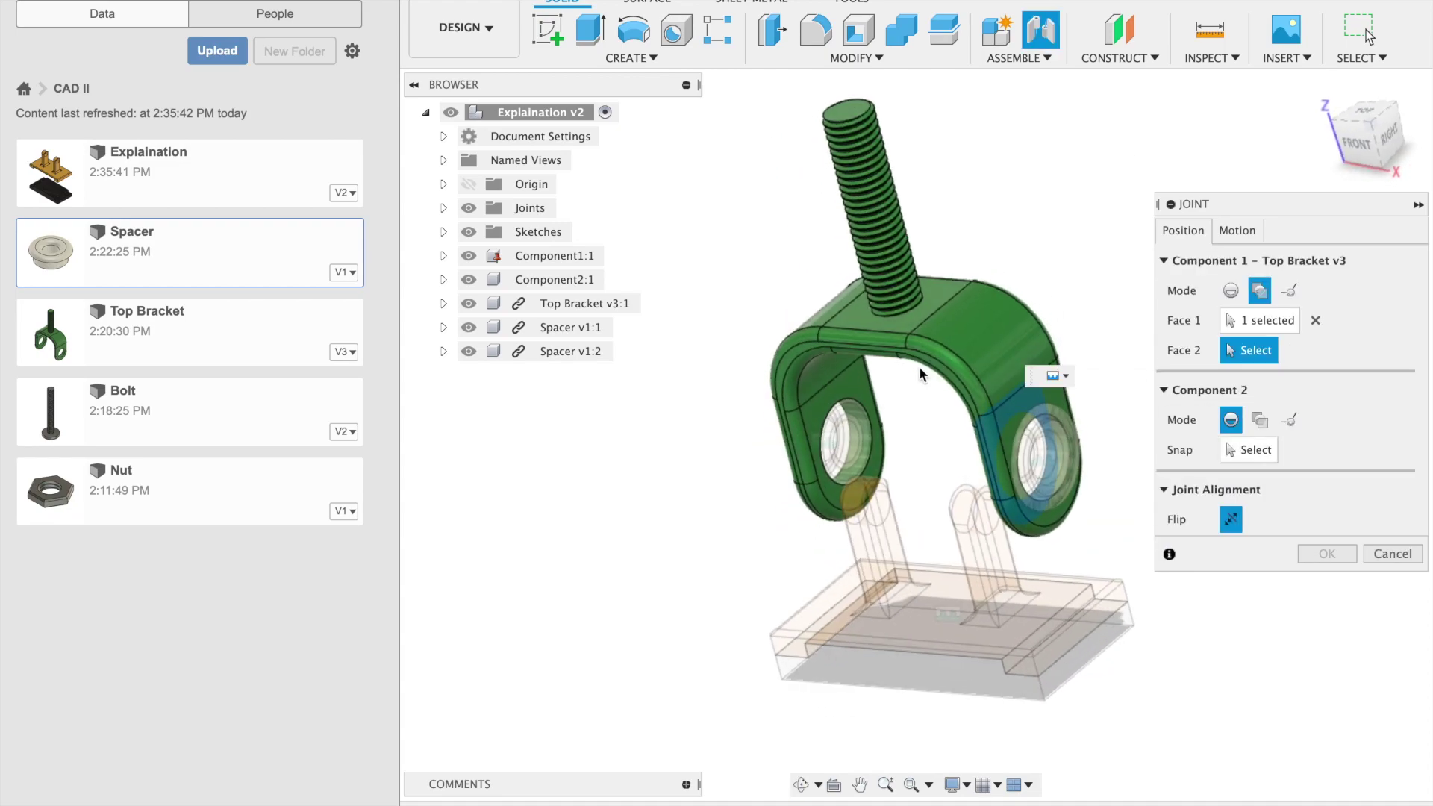
{"action": "left_click", "coordinate": [861, 382]}
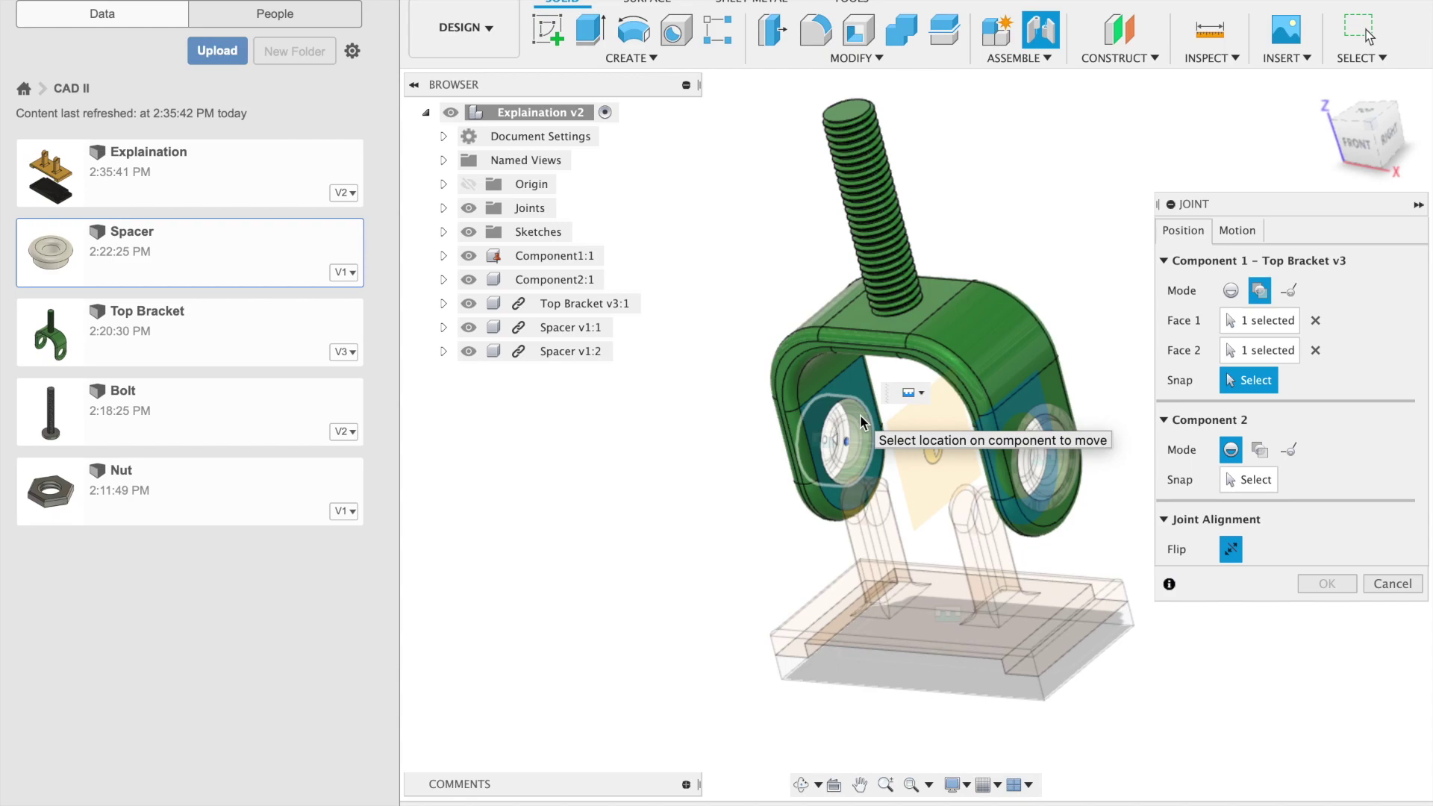
{"action": "left_click", "coordinate": [860, 414]}
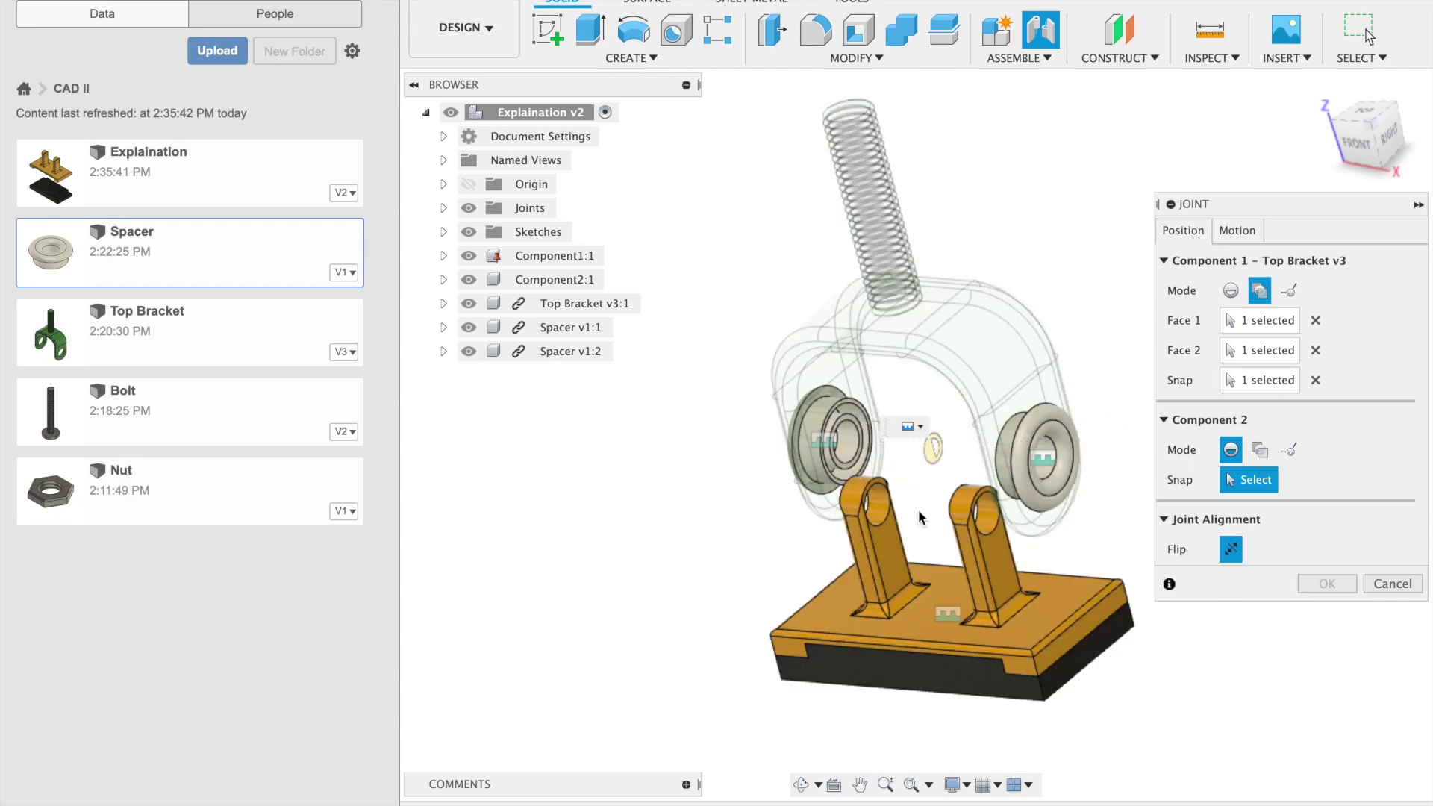
- Set the base origin between the two upright faces, snapped on the upright hole, and apply the joint
{"action": "left_click", "coordinate": [1258, 451]}
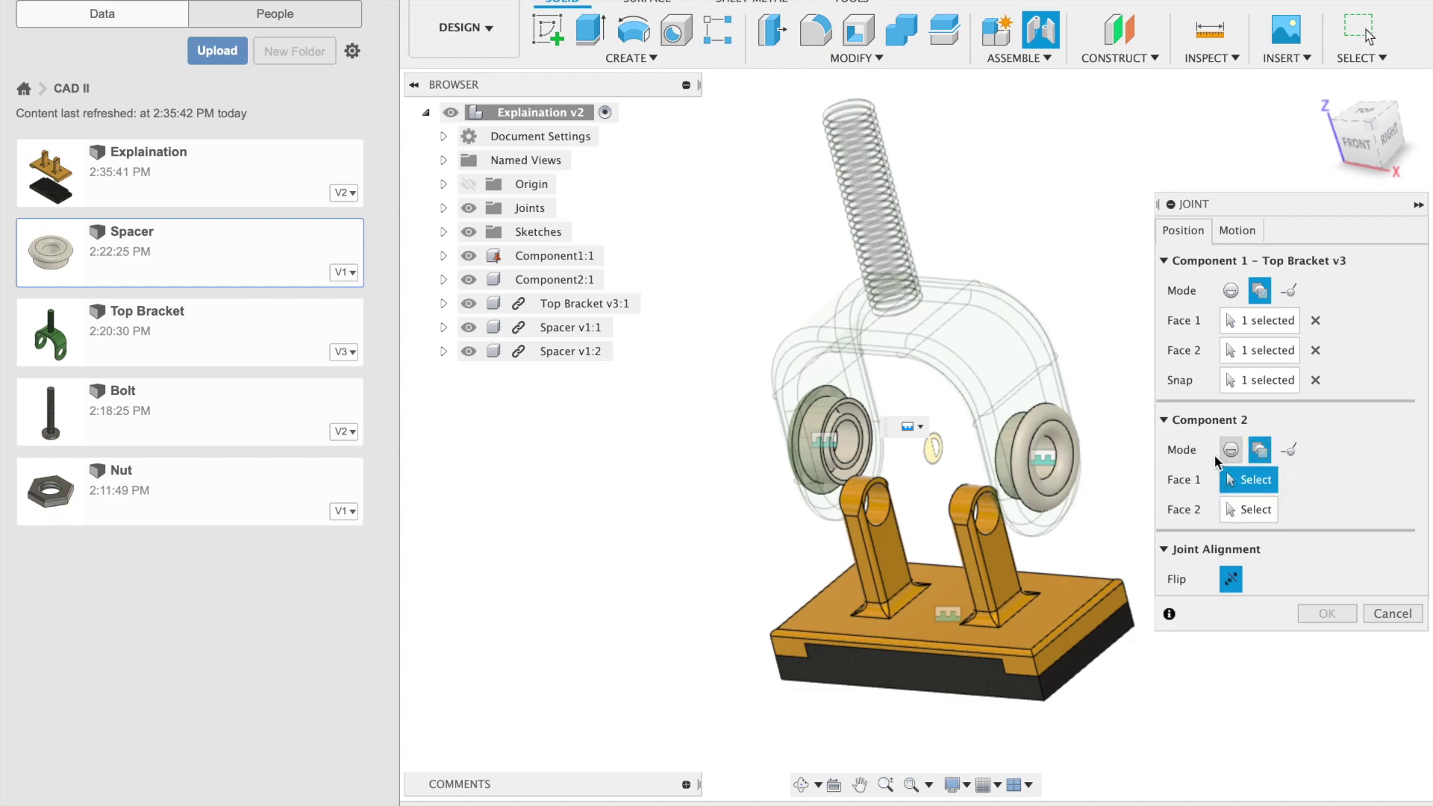
{"action": "left_click", "coordinate": [886, 541]}
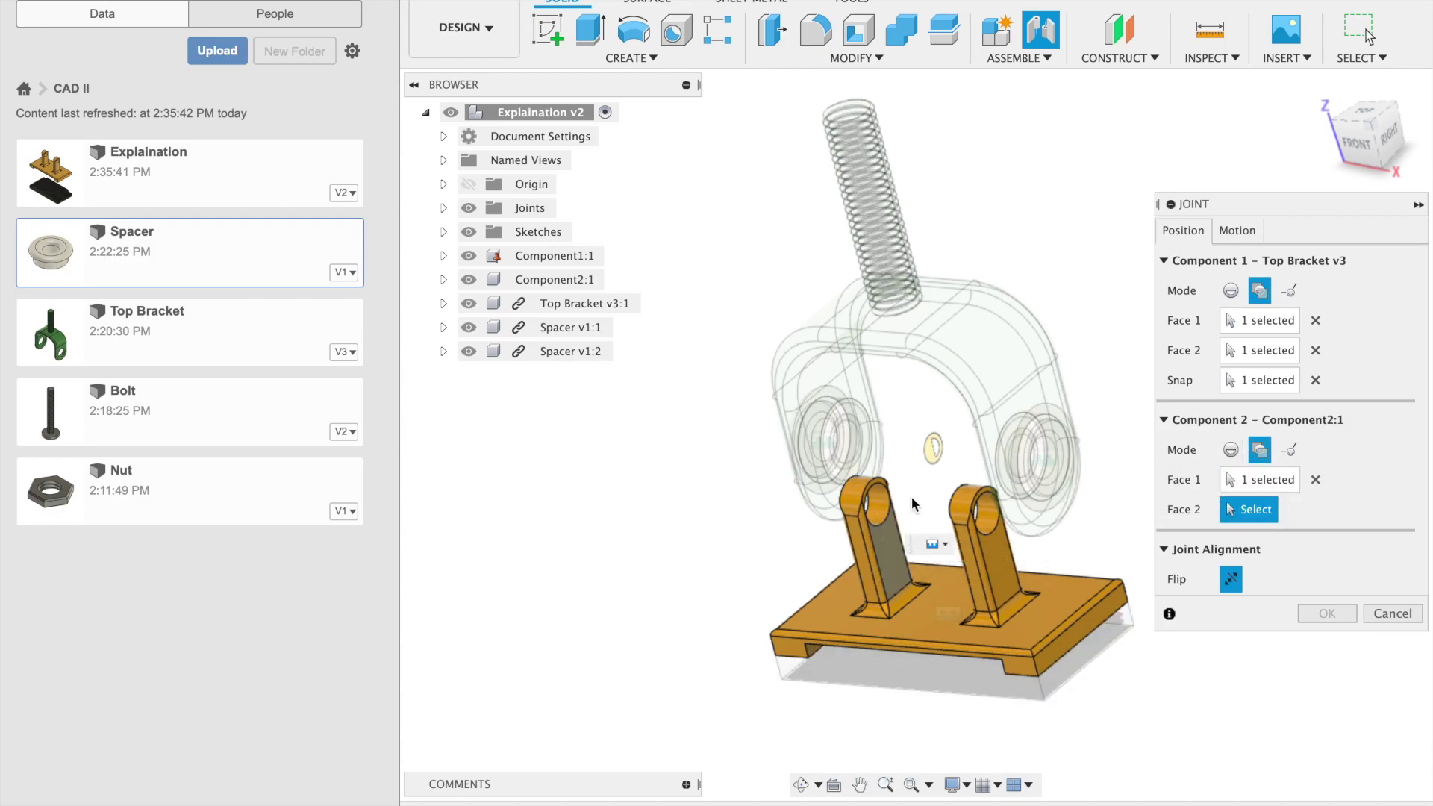
{"action": "middle_click_drag", "start_coordinate": [928, 538], "coordinate": [1005, 500], "text": "shift"}
{"action": "left_click", "coordinate": [993, 504]}
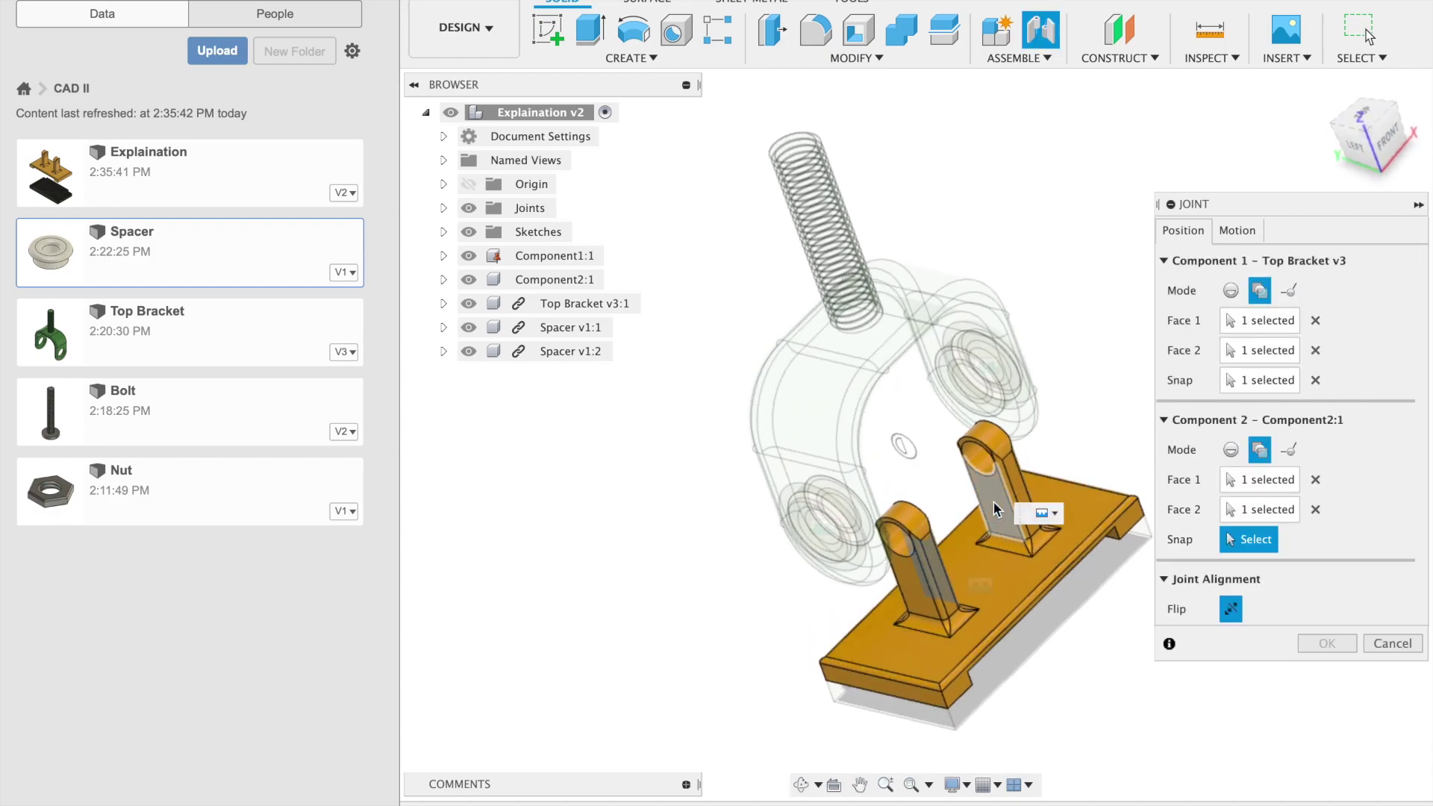
{"action": "left_click", "coordinate": [978, 462]}
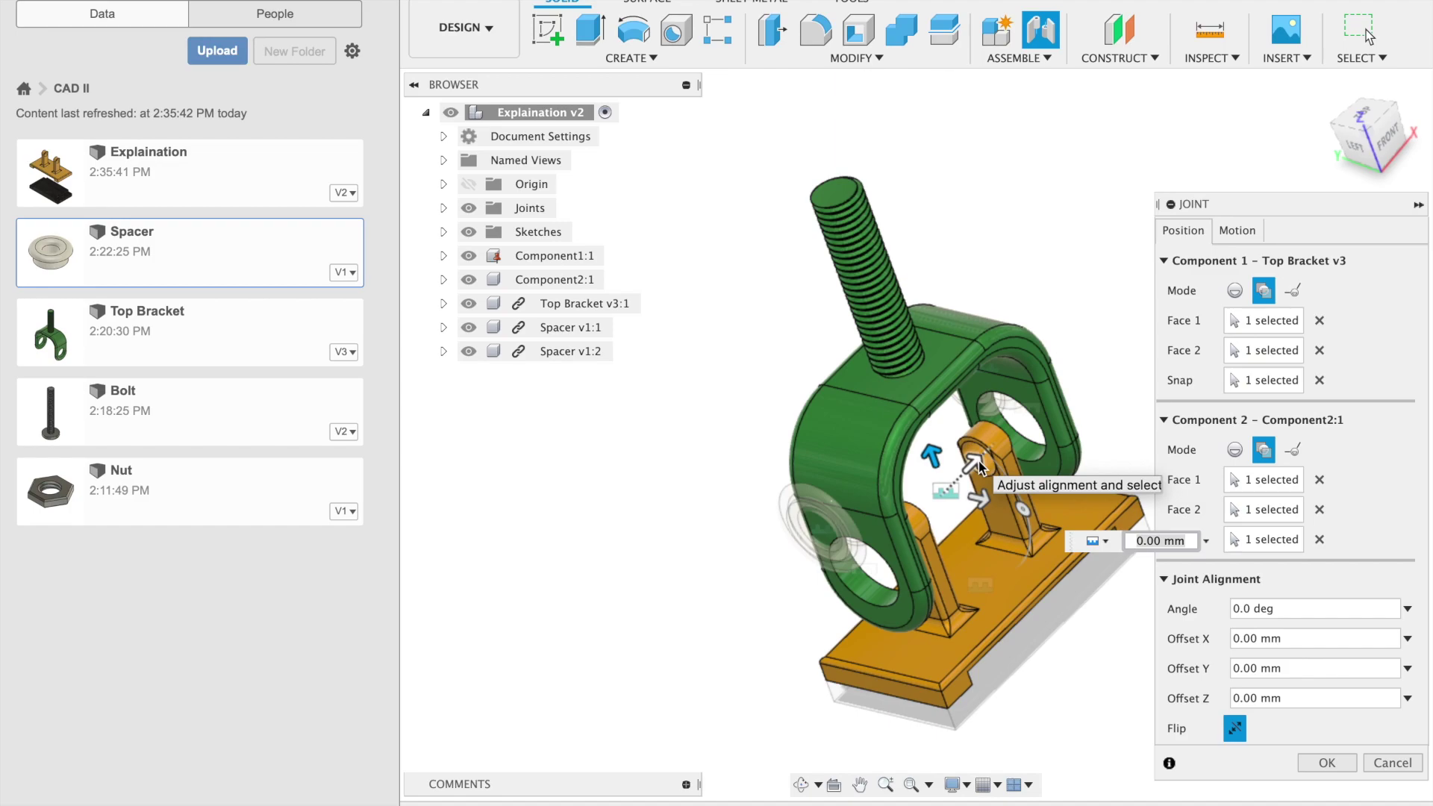
{"action": "left_click", "coordinate": [815, 518]}
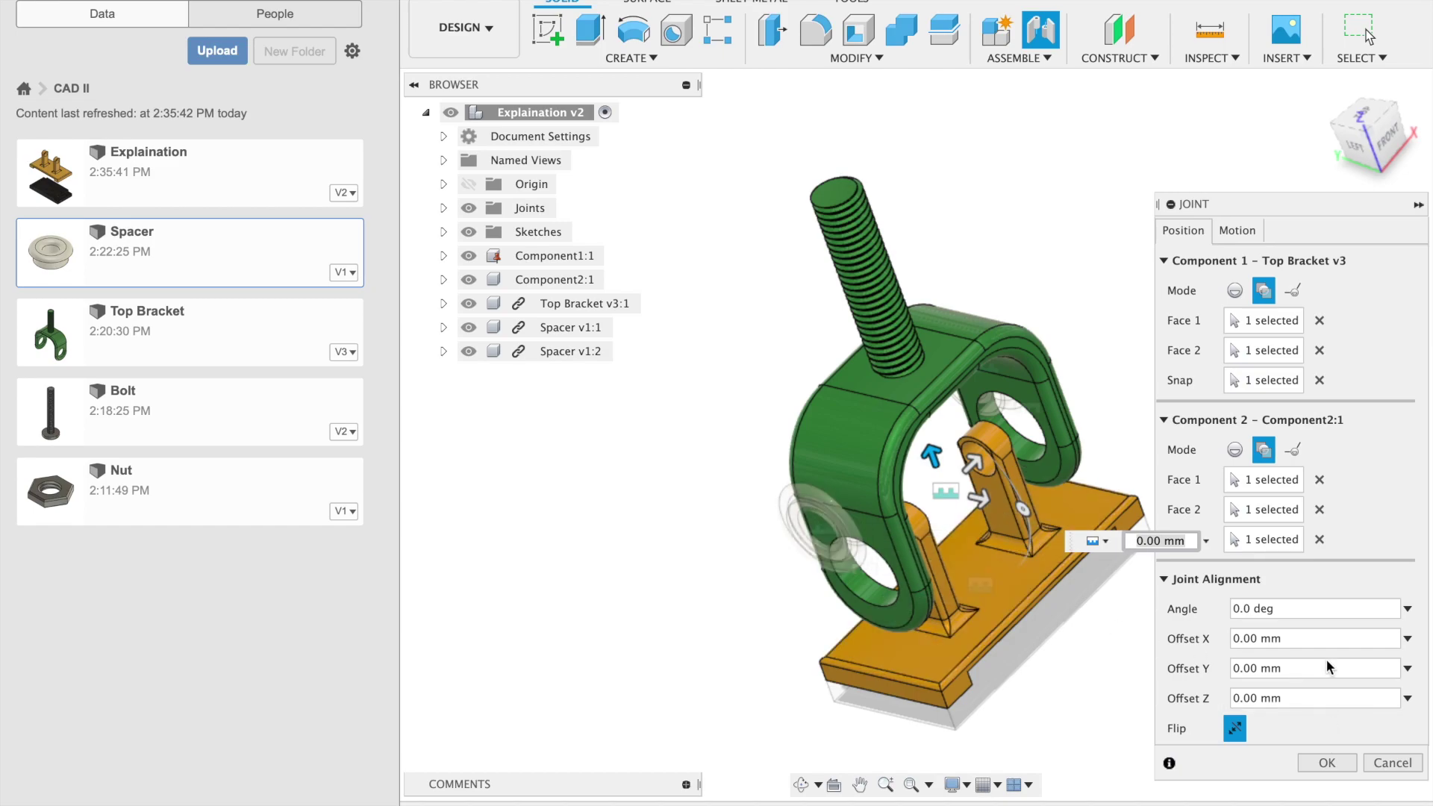
{"action": "left_click", "coordinate": [1325, 763]}
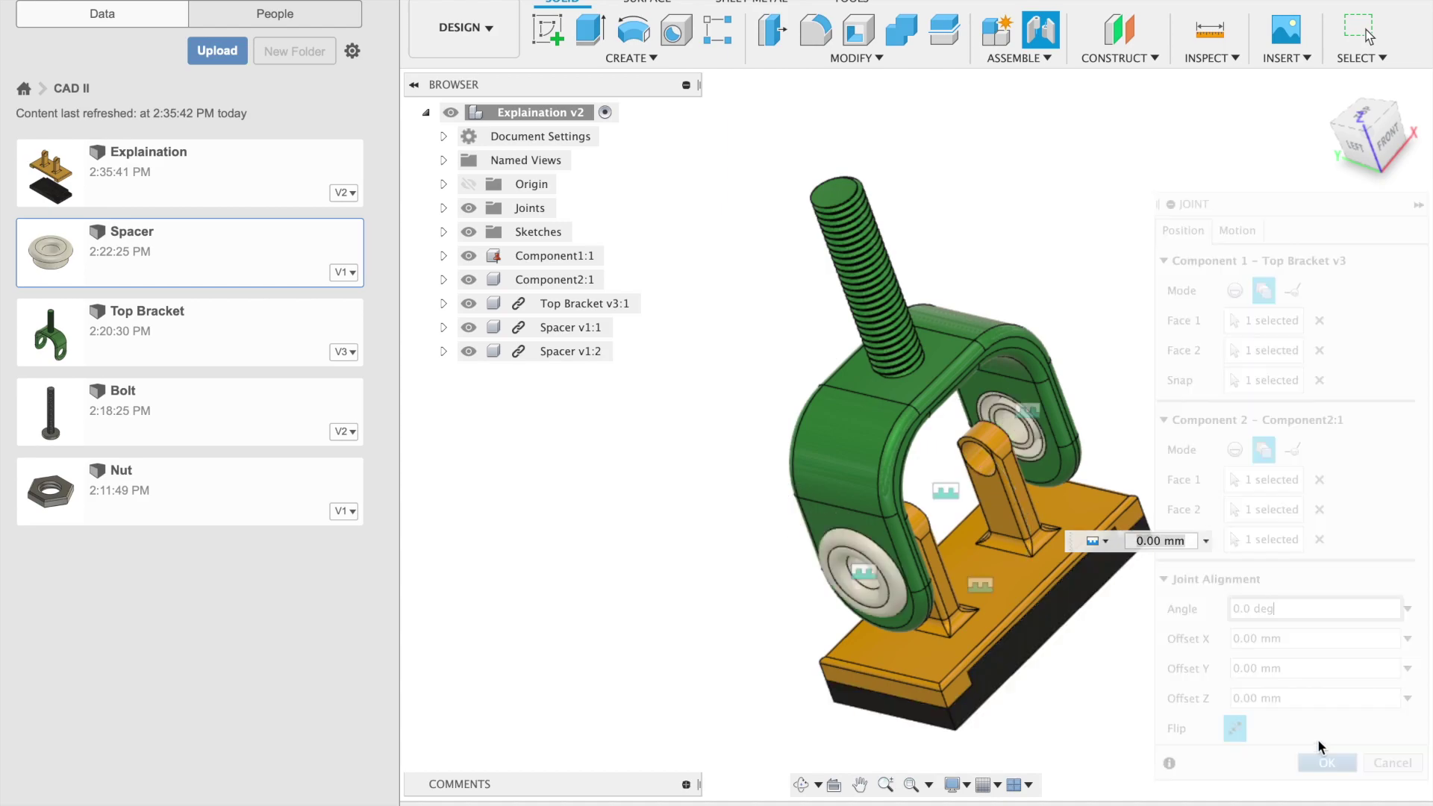
{"action": "middle_click_drag", "start_coordinate": [1135, 366], "coordinate": [1002, 361], "text": "shift"}
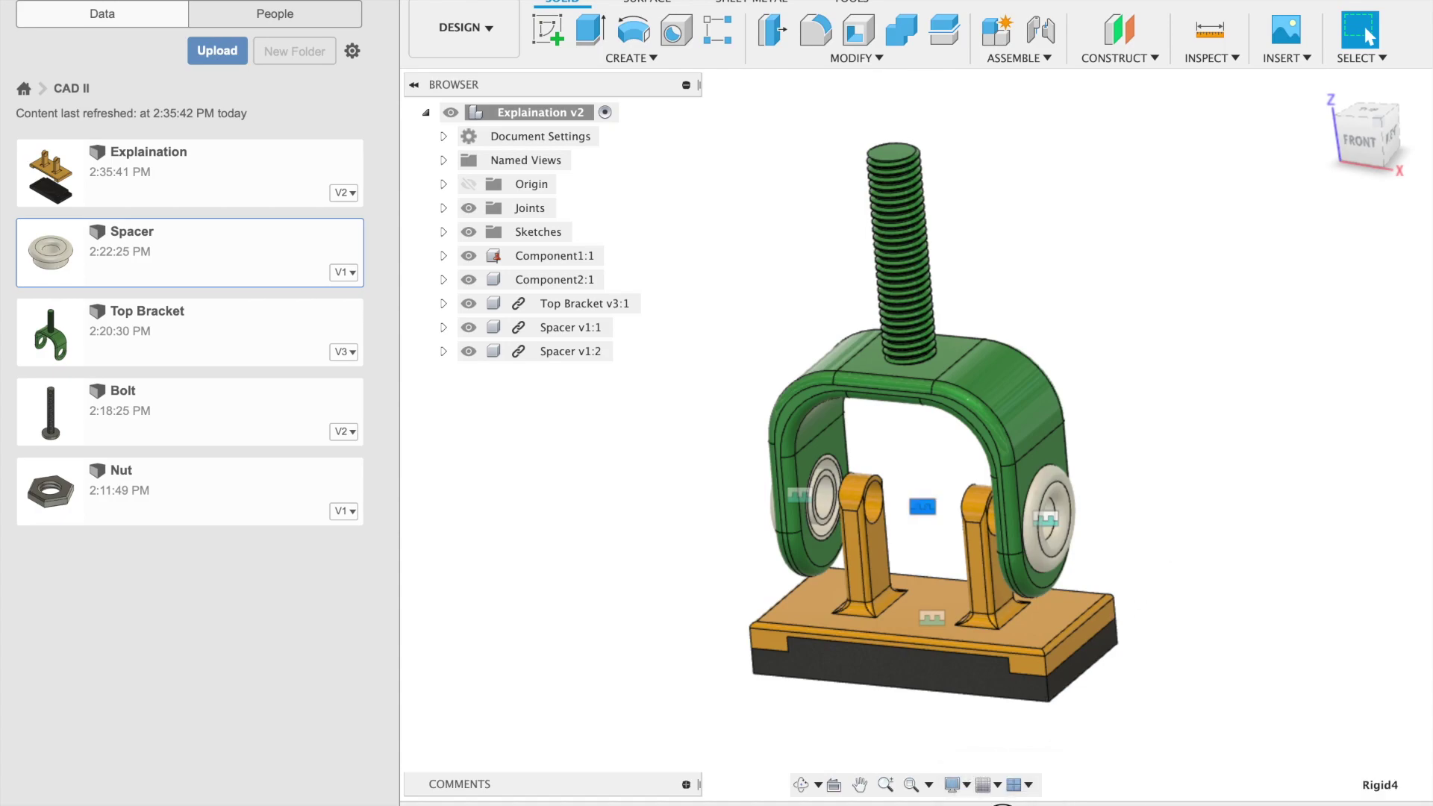
{"action": "double_click", "coordinate": [923, 507]}
- Change the bracket-to-base joint's motion from Rigid to Revolute about the Z Axis
{"action": "left_click", "coordinate": [1238, 232]}
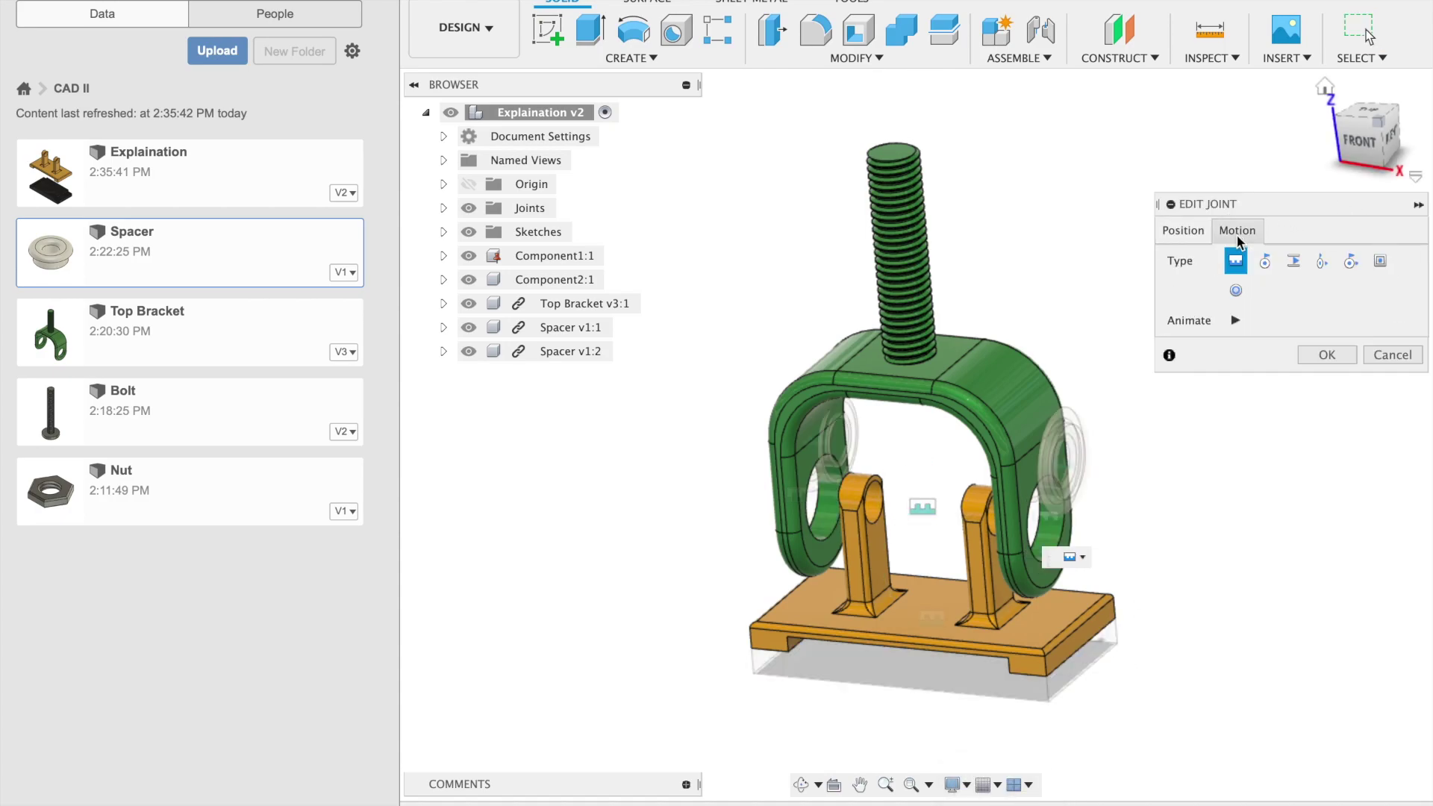
{"action": "left_click", "coordinate": [1265, 262]}
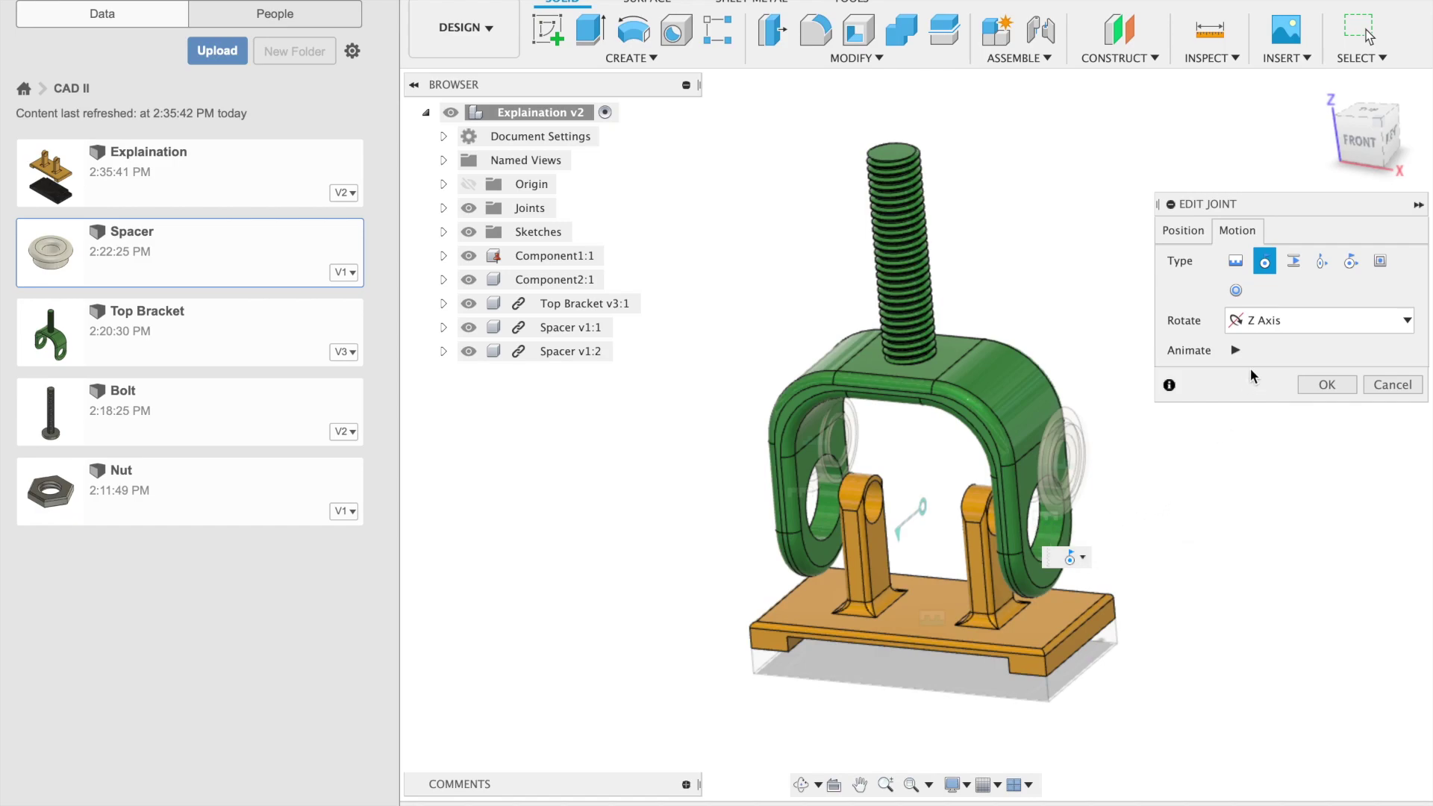
{"action": "left_click", "coordinate": [1316, 385]}
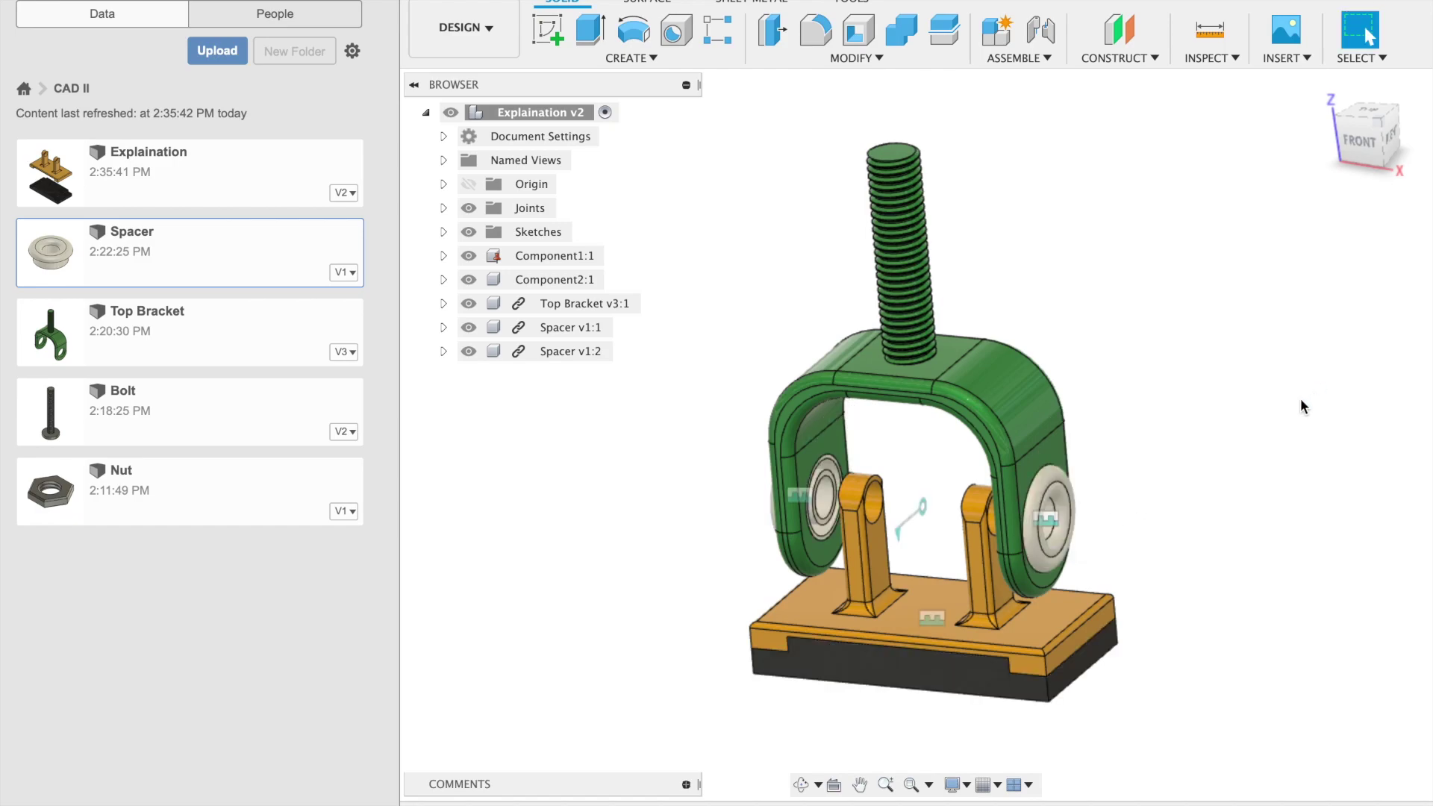
{"action": "middle_click_drag", "start_coordinate": [1048, 334], "coordinate": [862, 341], "text": "shift"}
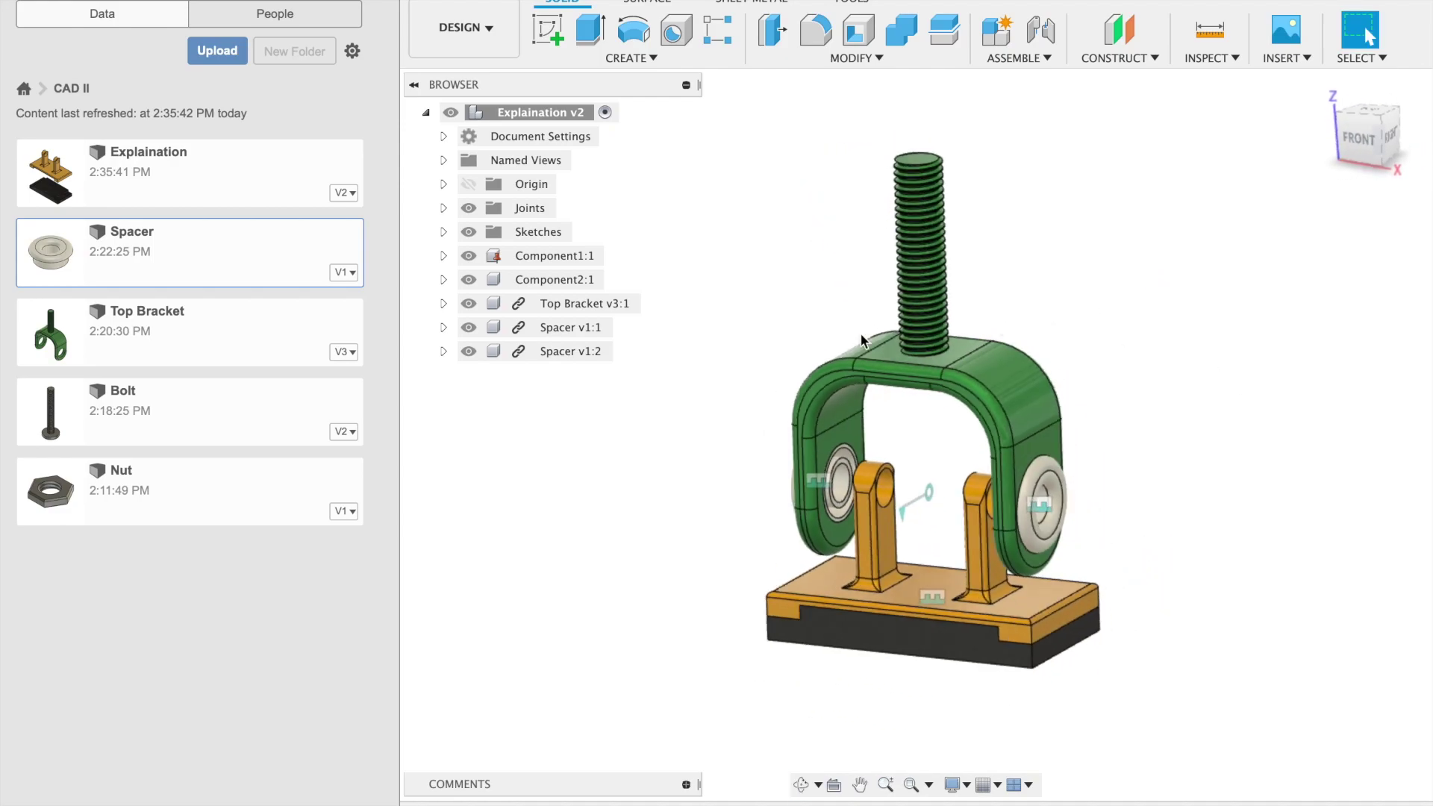
- Insert the Bolt into the current design, rotated 90 degrees on Y so it lies horizontal
{"action": "right_click", "coordinate": [155, 405]}
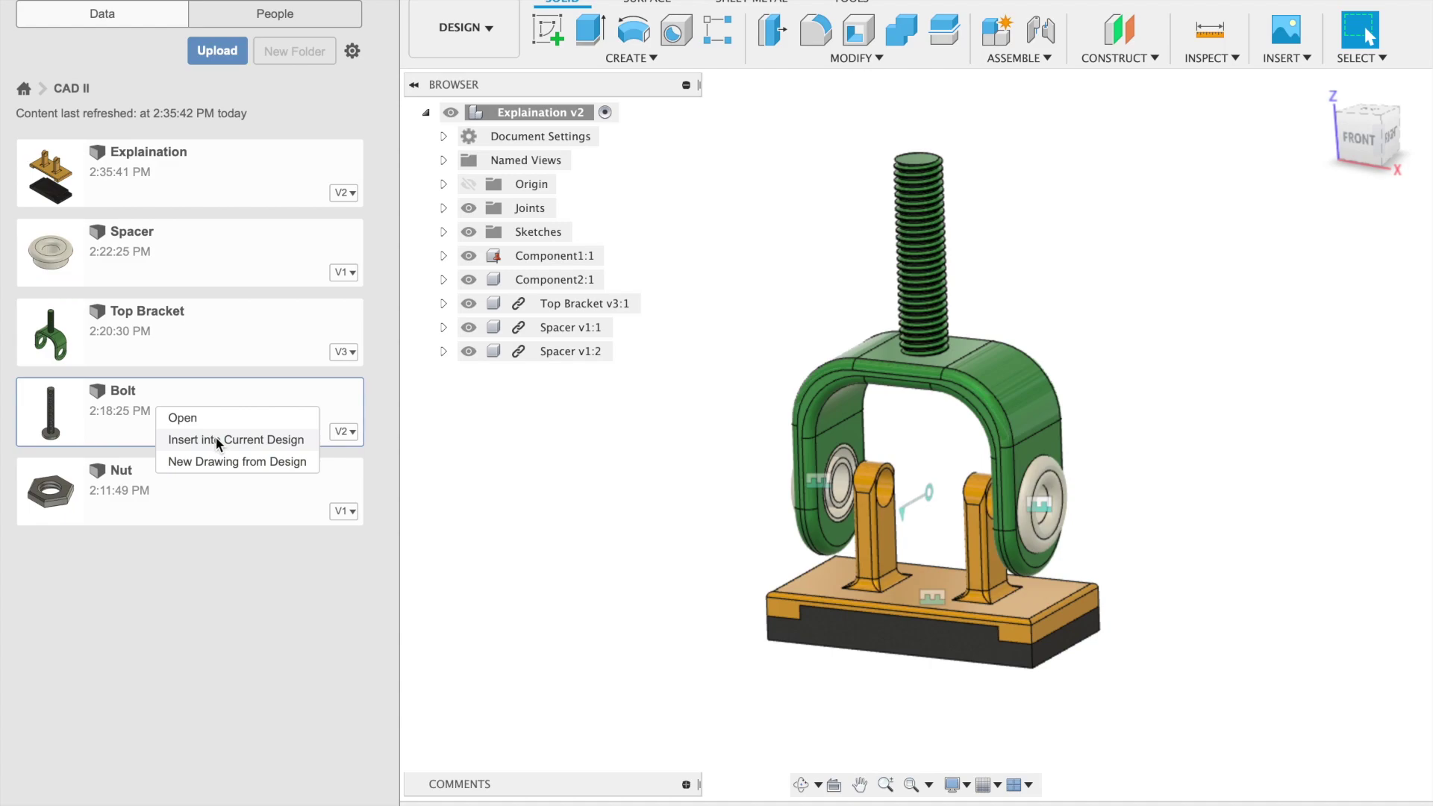
{"action": "left_click", "coordinate": [221, 440]}
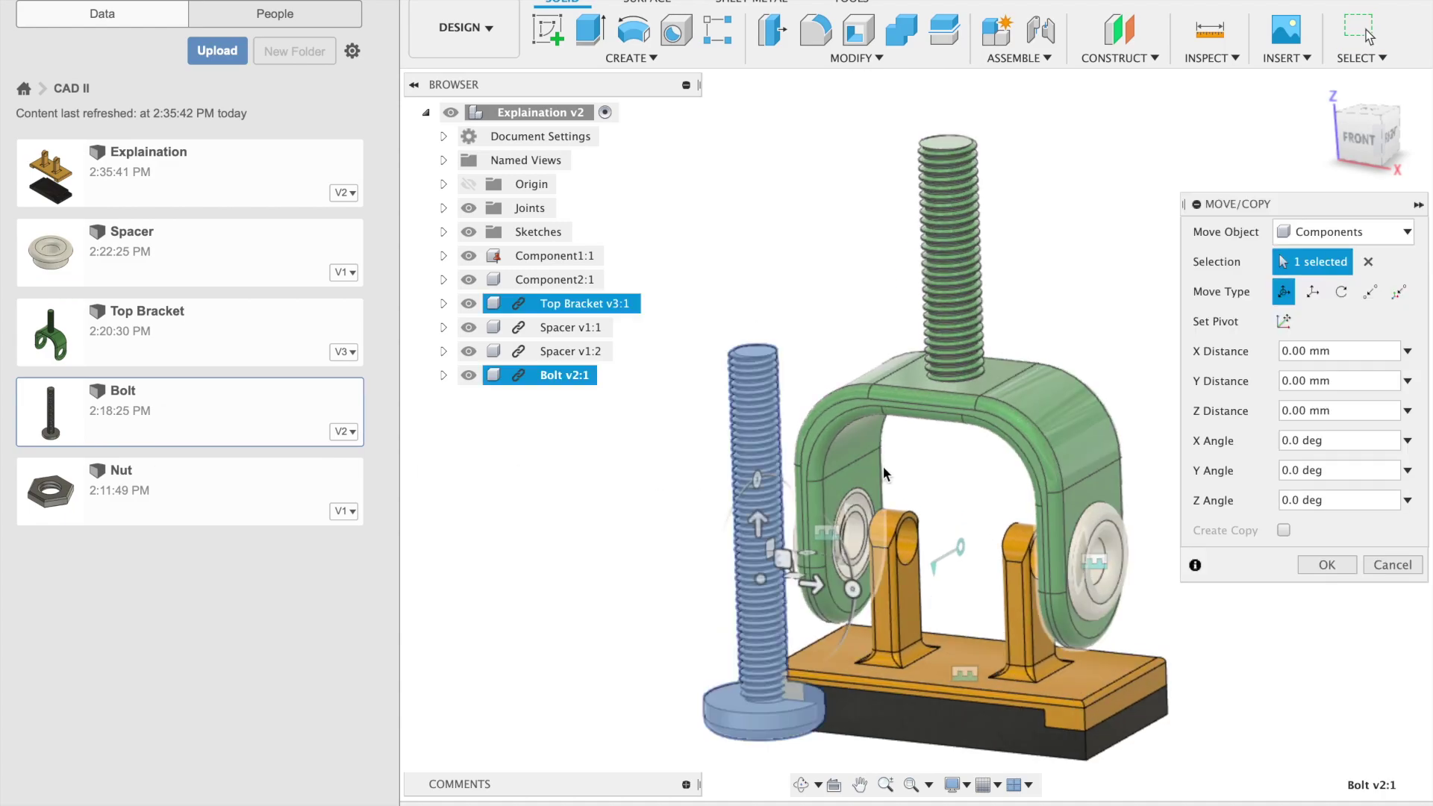
{"action": "left_click_drag", "start_coordinate": [853, 590], "coordinate": [762, 671]}
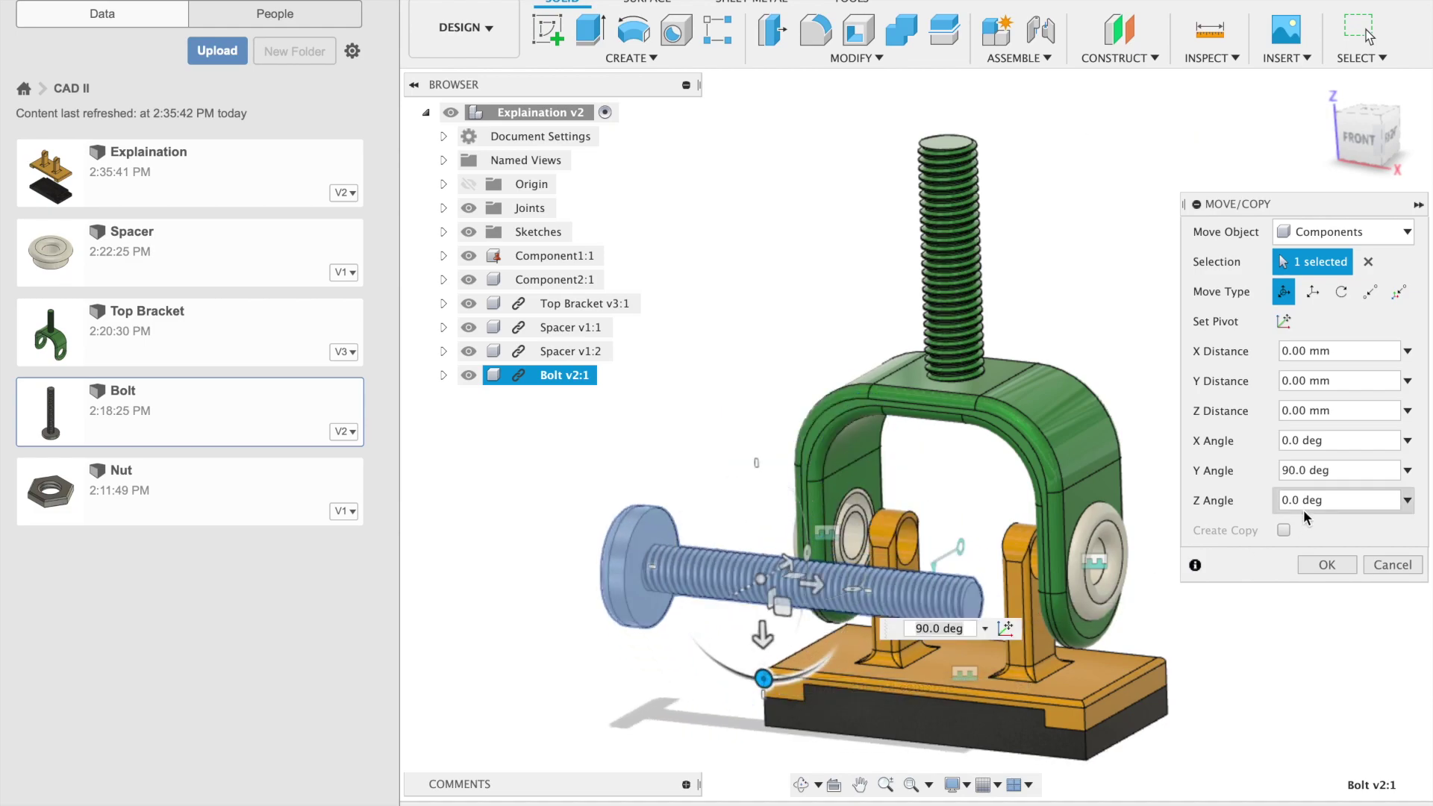
{"action": "left_click", "coordinate": [1325, 565]}
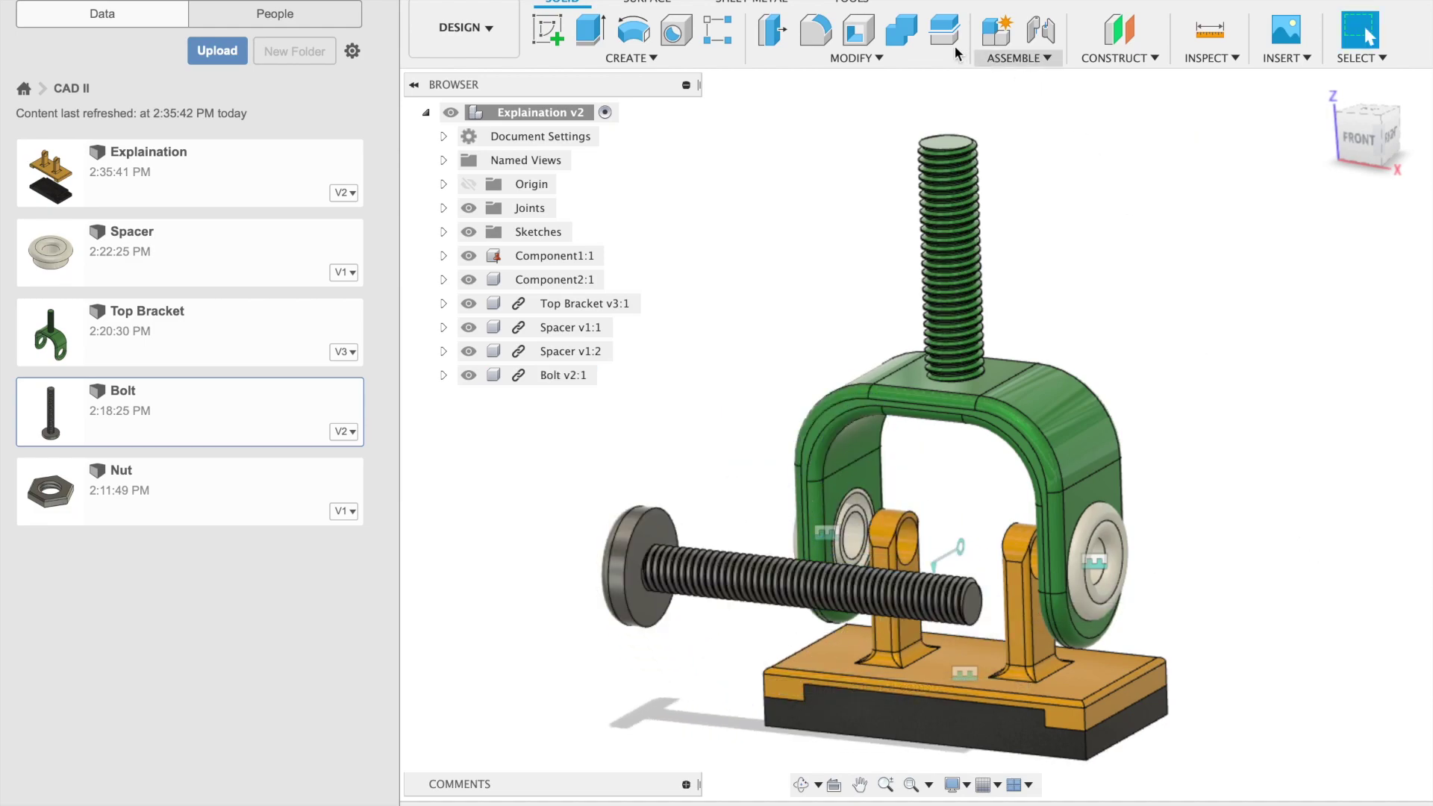
{"action": "left_click", "coordinate": [1044, 42]}
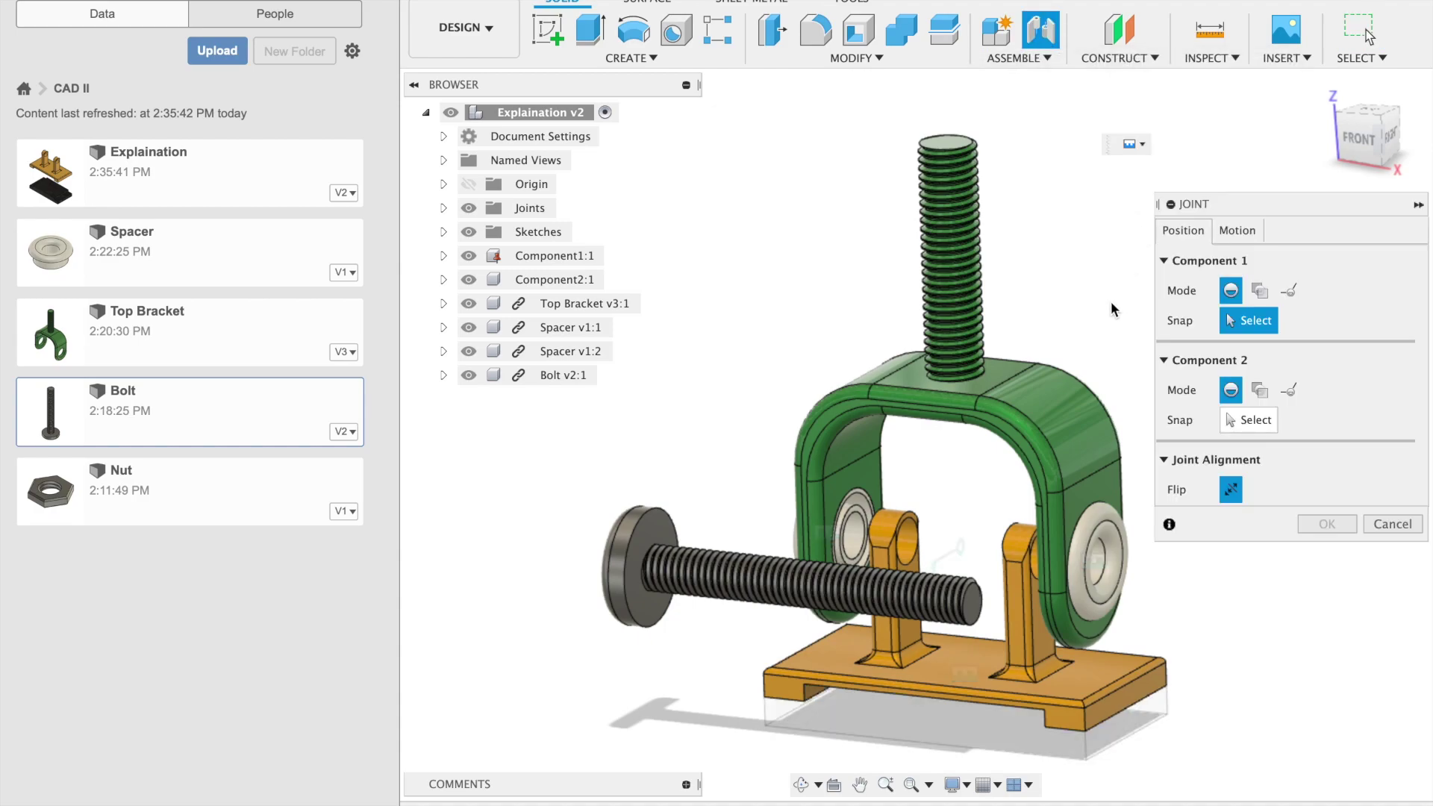
- Joint the bolt head to the spacer face with Revolute motion about the Z axis
{"action": "left_click", "coordinate": [660, 514]}
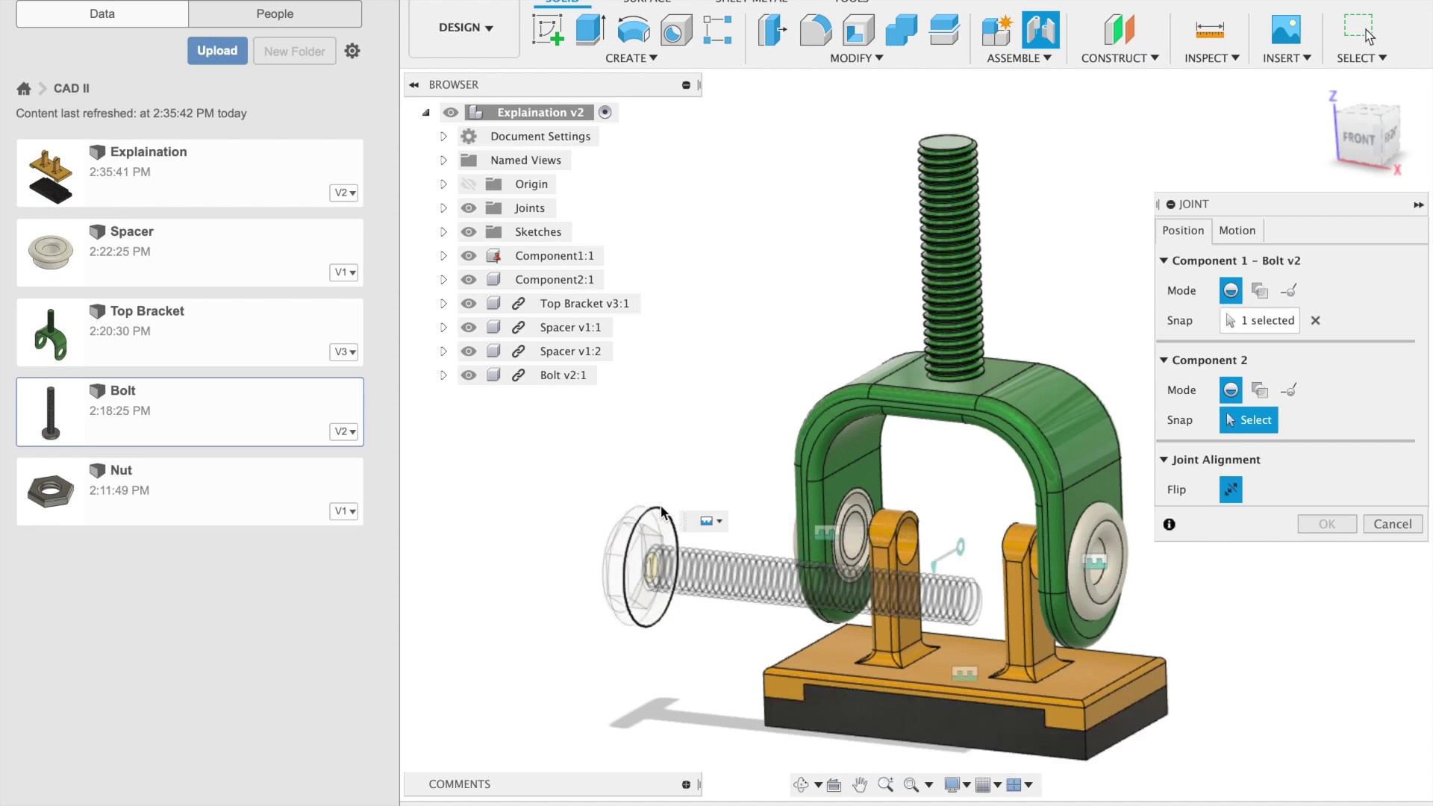
{"action": "scroll", "coordinate": [710, 500], "scroll_direction": "up", "scroll_amount": 2}
{"action": "scroll", "coordinate": [710, 500], "scroll_direction": "up", "scroll_amount": 2}
{"action": "middle_click_drag", "start_coordinate": [710, 500], "coordinate": [772, 468], "text": "shift"}
{"action": "left_click", "coordinate": [727, 463]}
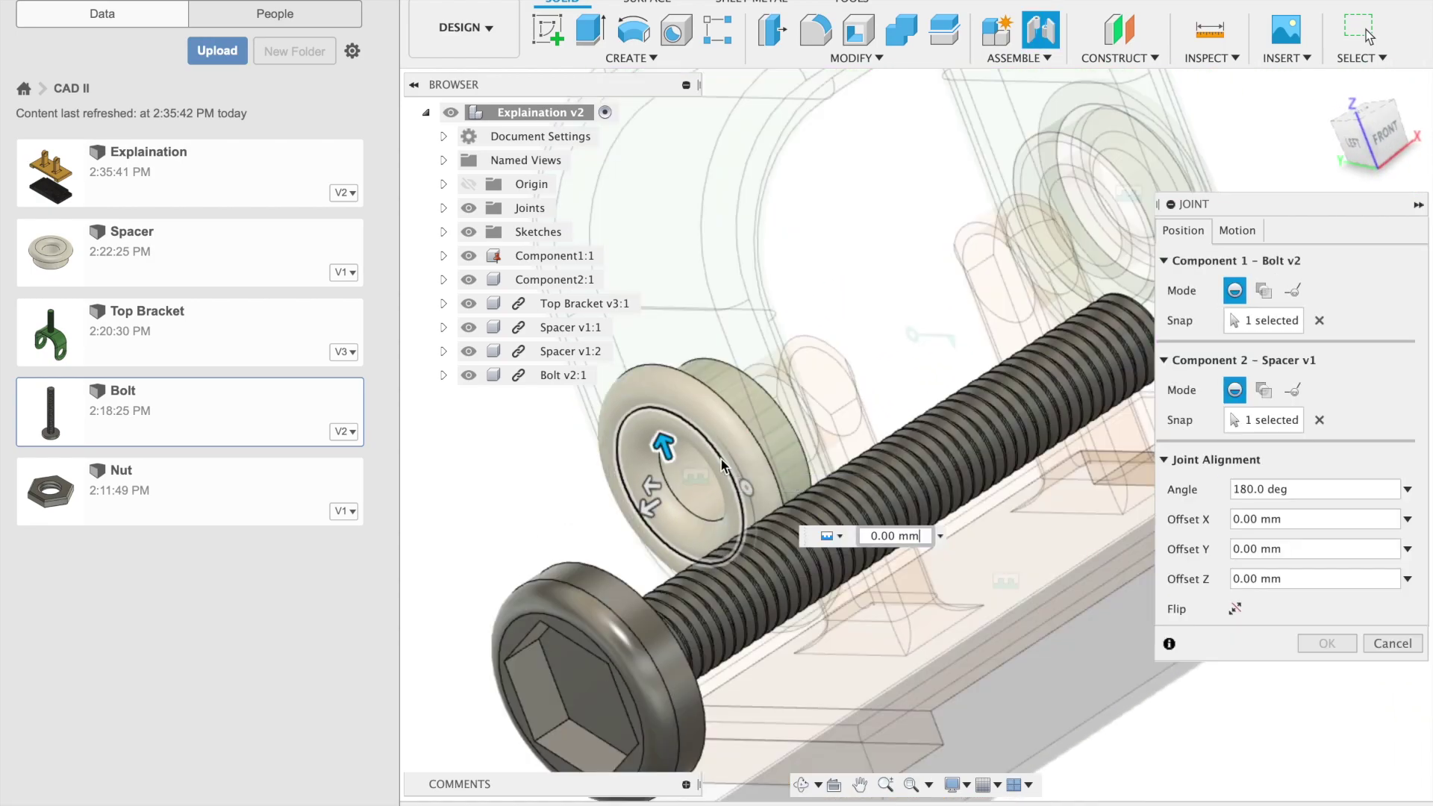
{"action": "scroll", "coordinate": [944, 413], "scroll_direction": "down", "scroll_amount": 4}
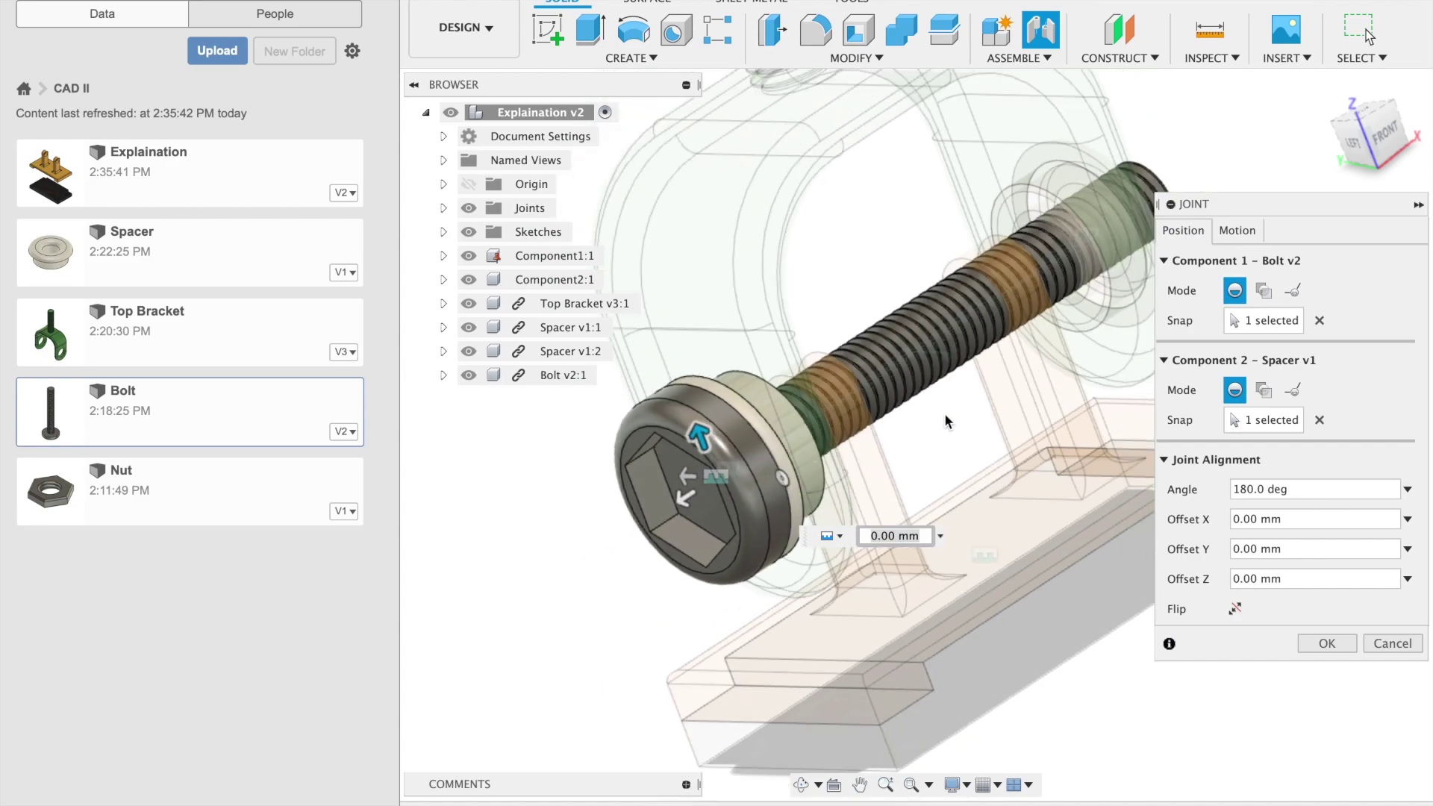
{"action": "middle_click_drag", "start_coordinate": [1059, 370], "coordinate": [851, 415]}
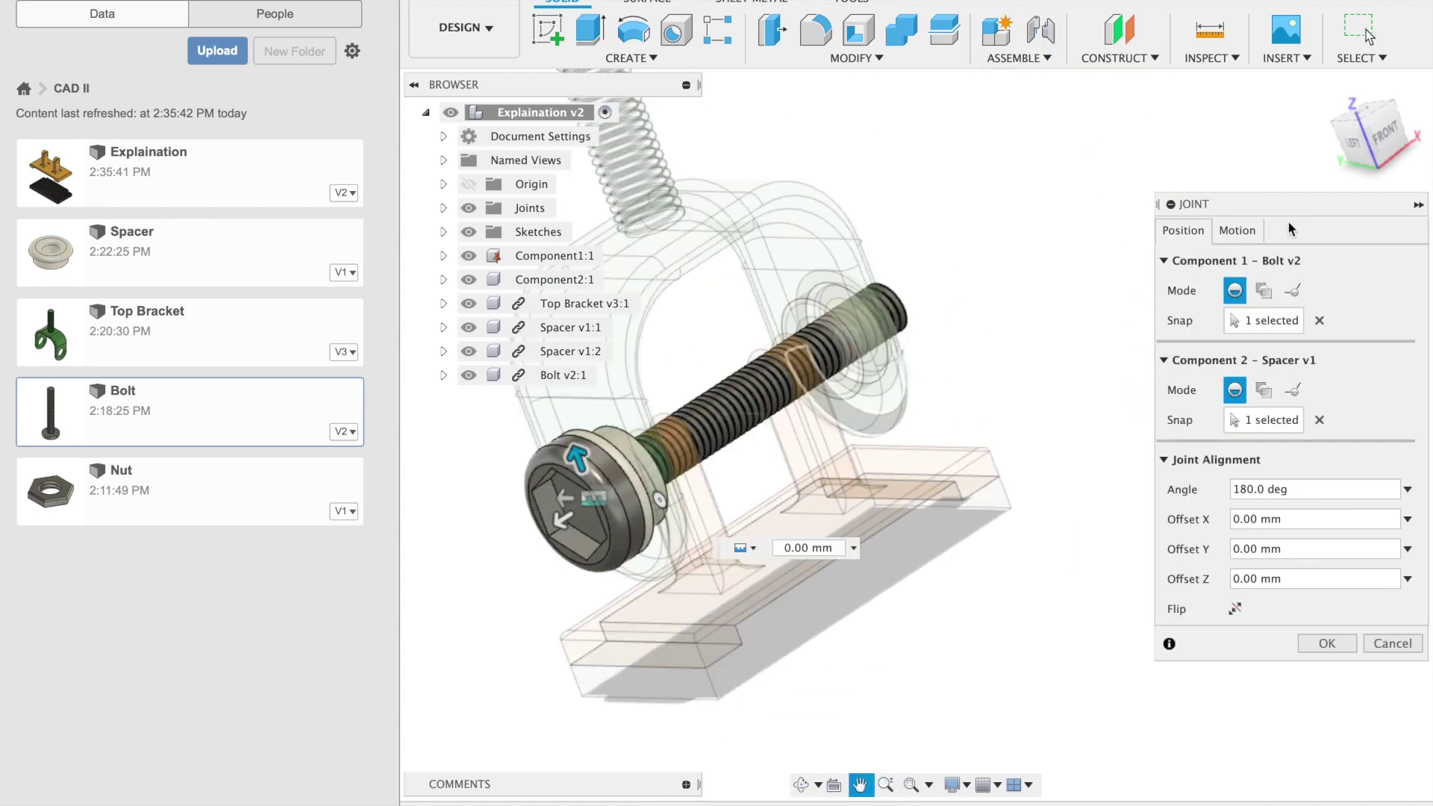
{"action": "left_click", "coordinate": [1246, 230]}
{"action": "left_click", "coordinate": [1266, 261]}
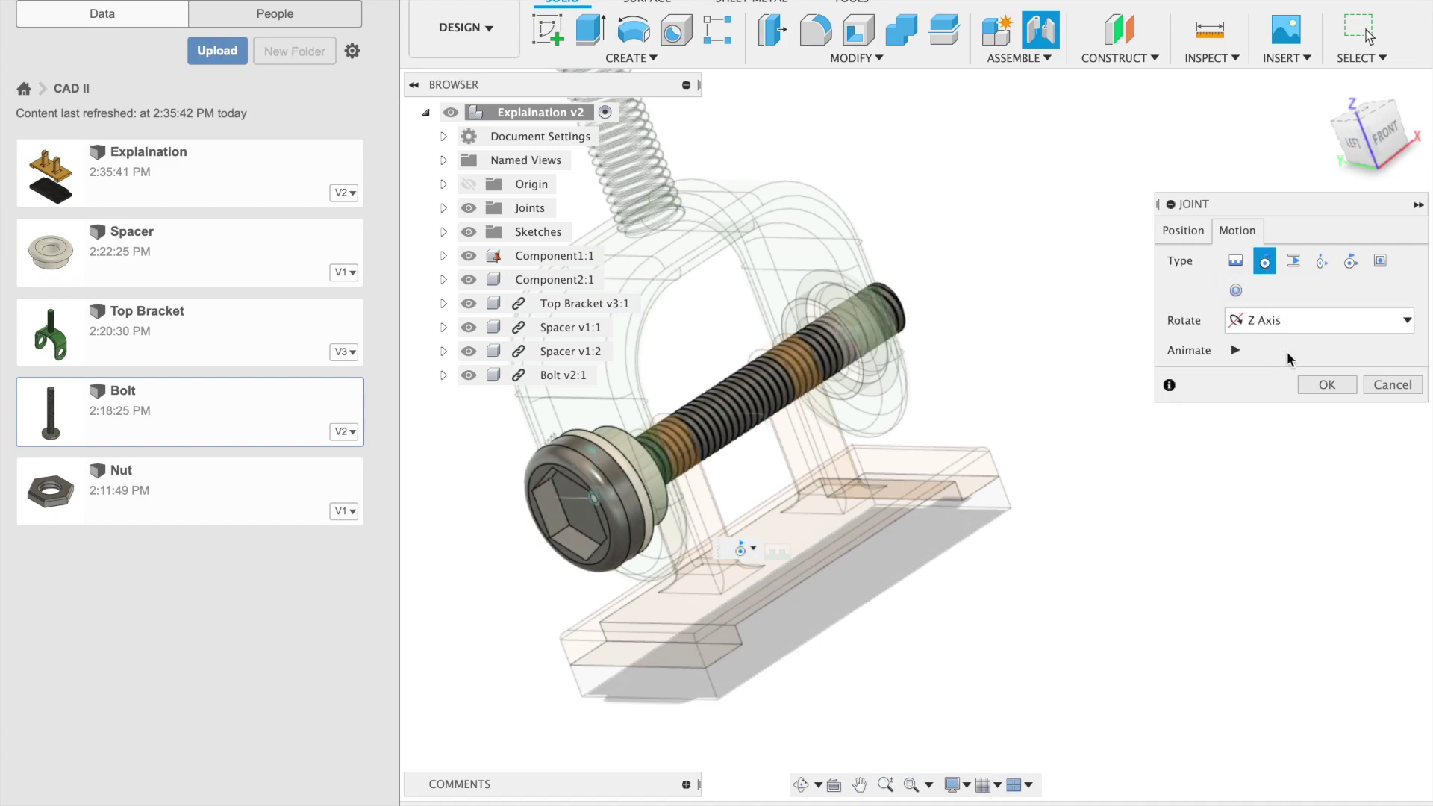
- Apply the bolt joint and insert the Nut into the current design
{"action": "left_click", "coordinate": [1327, 384]}
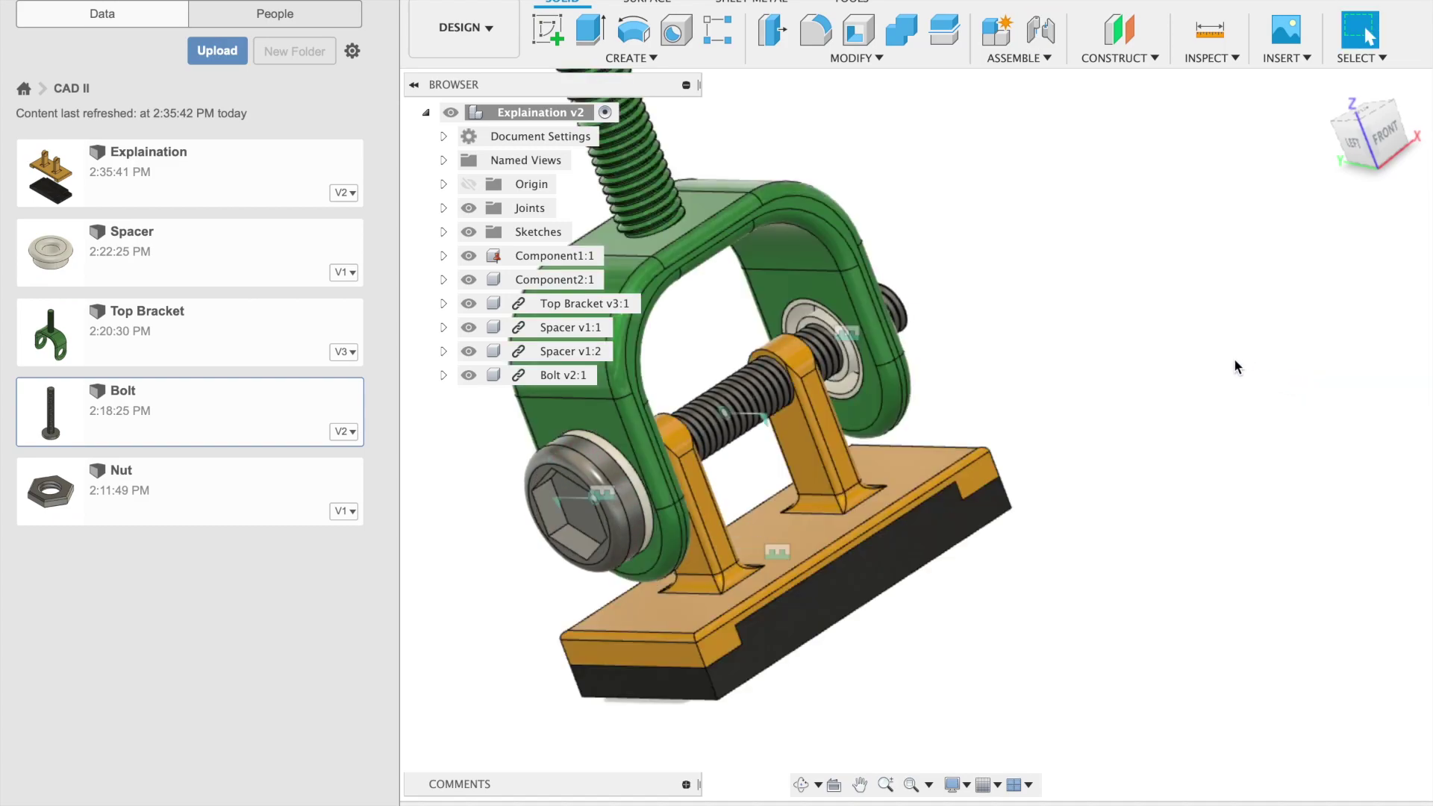
{"action": "middle_click_drag", "start_coordinate": [1152, 320], "coordinate": [933, 343], "text": "shift"}
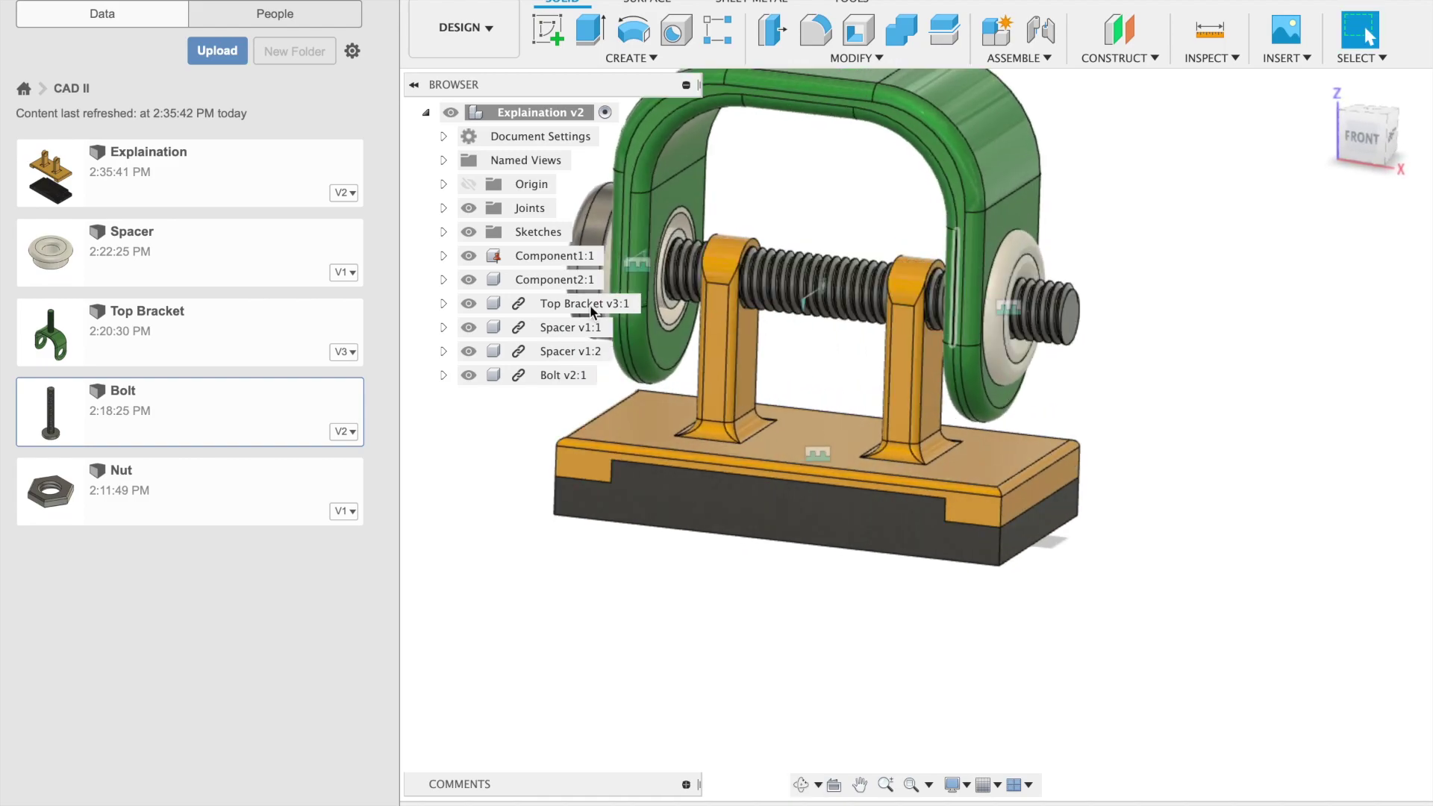
{"action": "right_click", "coordinate": [177, 472]}
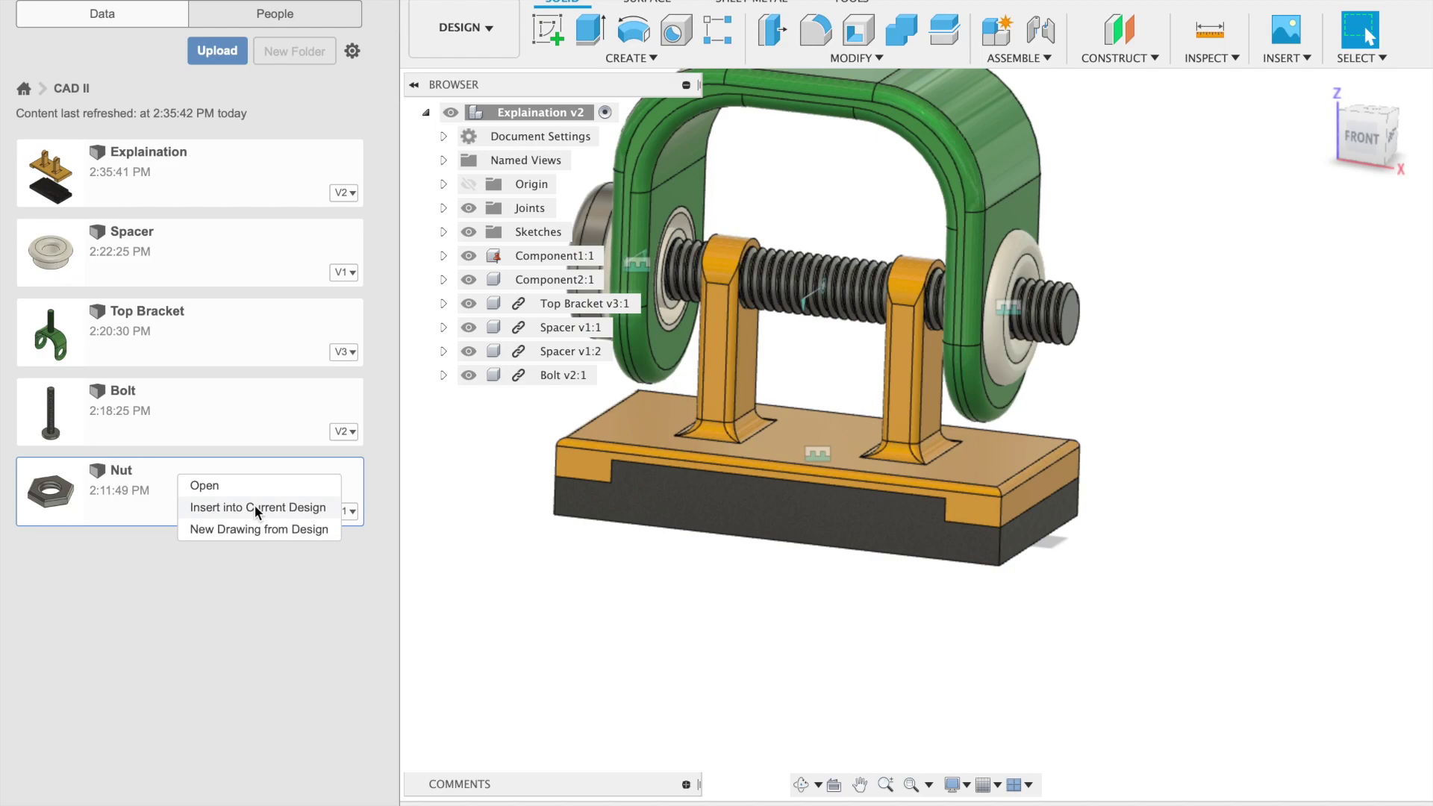
{"action": "left_click", "coordinate": [254, 508]}
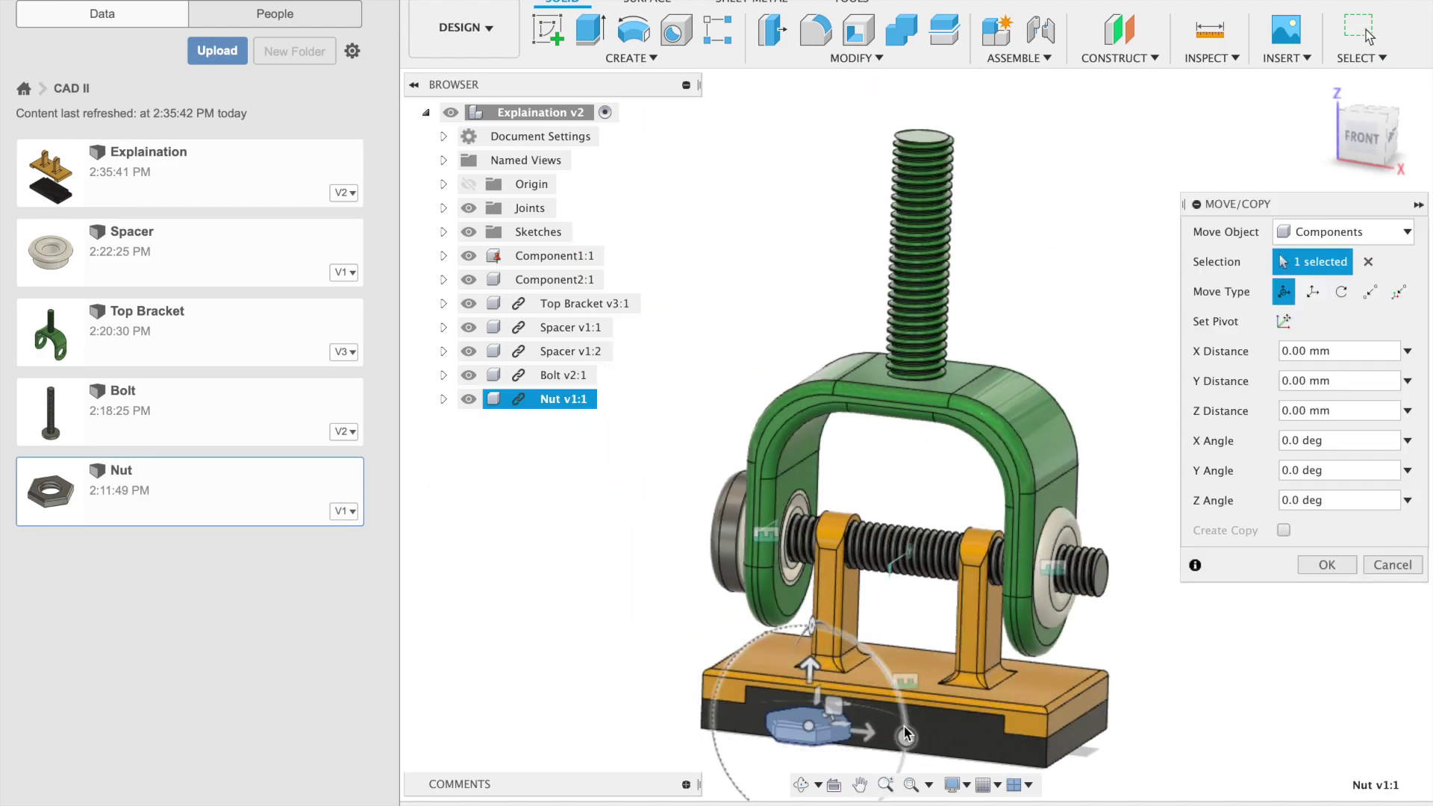
- Rotate the Nut 90 degrees on Y so it stands upright below the base
{"action": "middle_click_drag", "start_coordinate": [862, 676], "coordinate": [912, 512]}
{"action": "scroll", "coordinate": [912, 512], "scroll_direction": "up", "scroll_amount": 1}
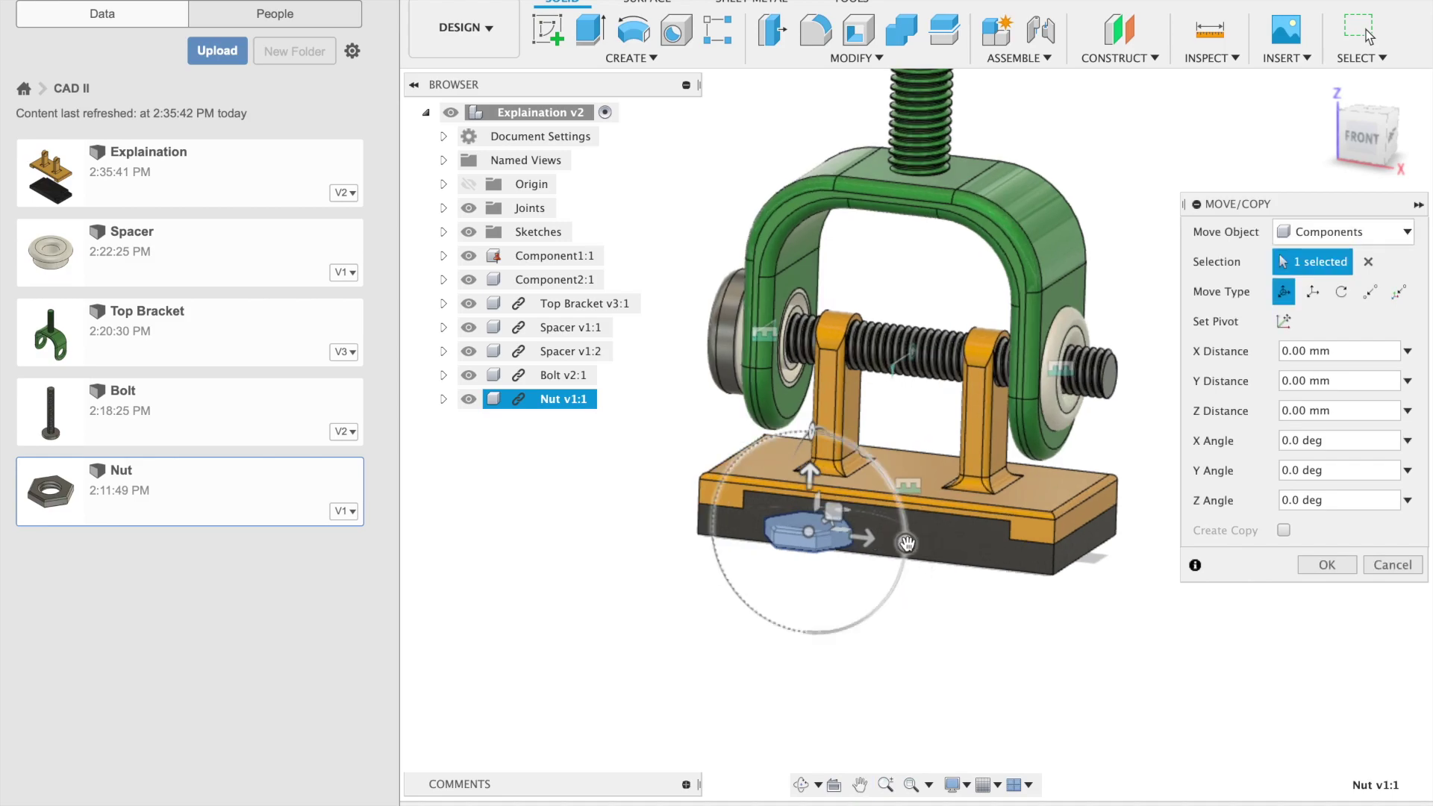
{"action": "left_click_drag", "start_coordinate": [917, 556], "coordinate": [808, 654]}
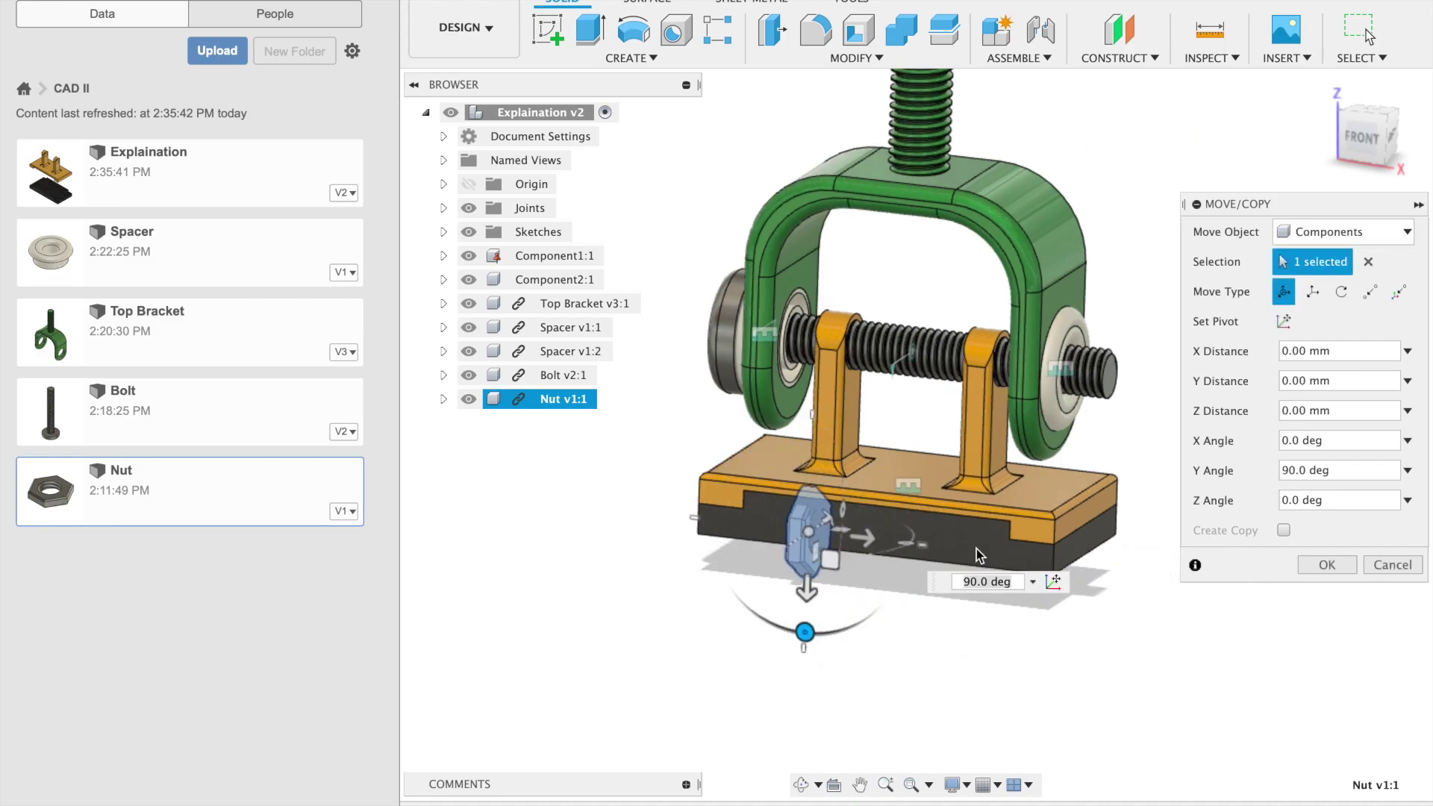
{"action": "left_click", "coordinate": [1326, 565]}
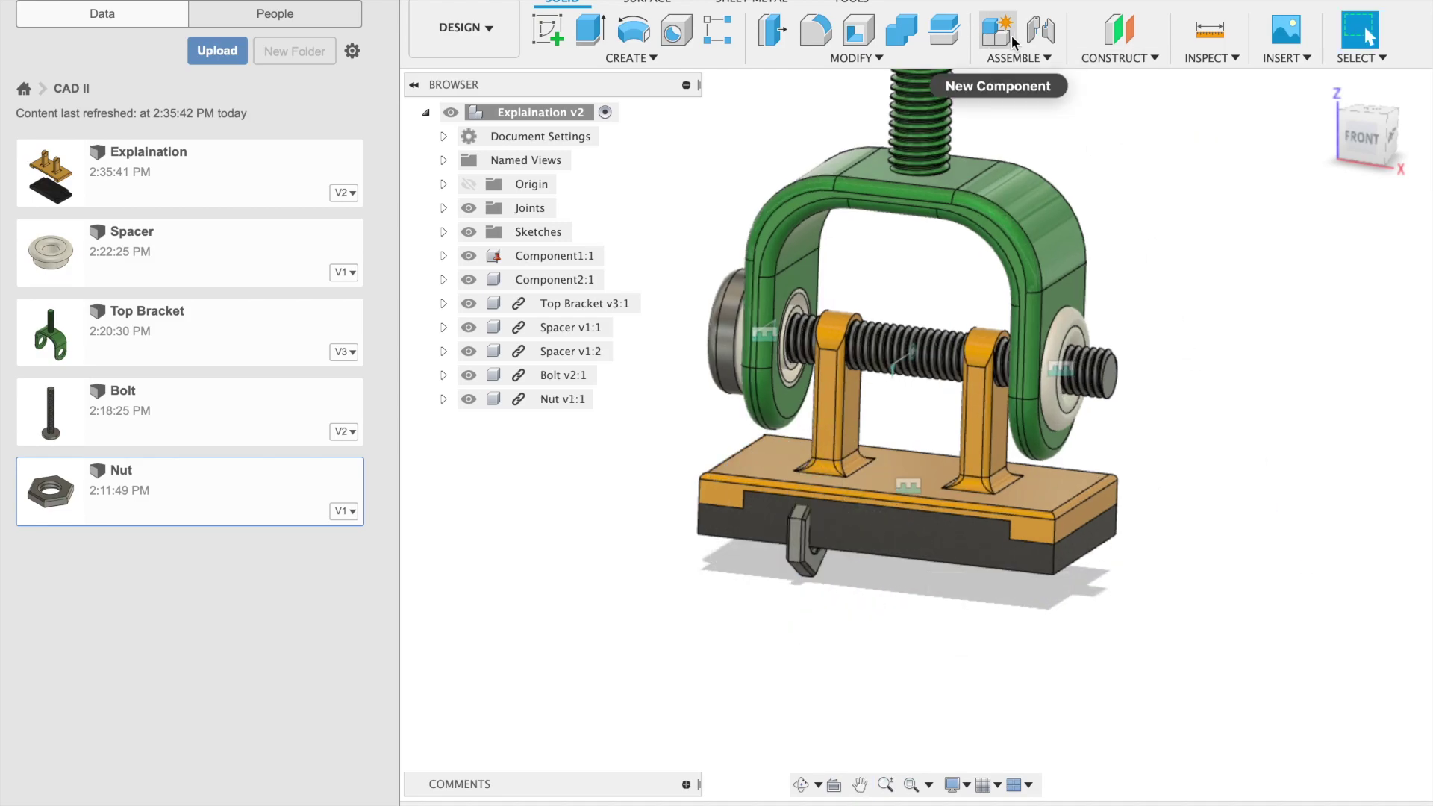
{"action": "left_click", "coordinate": [1041, 29]}
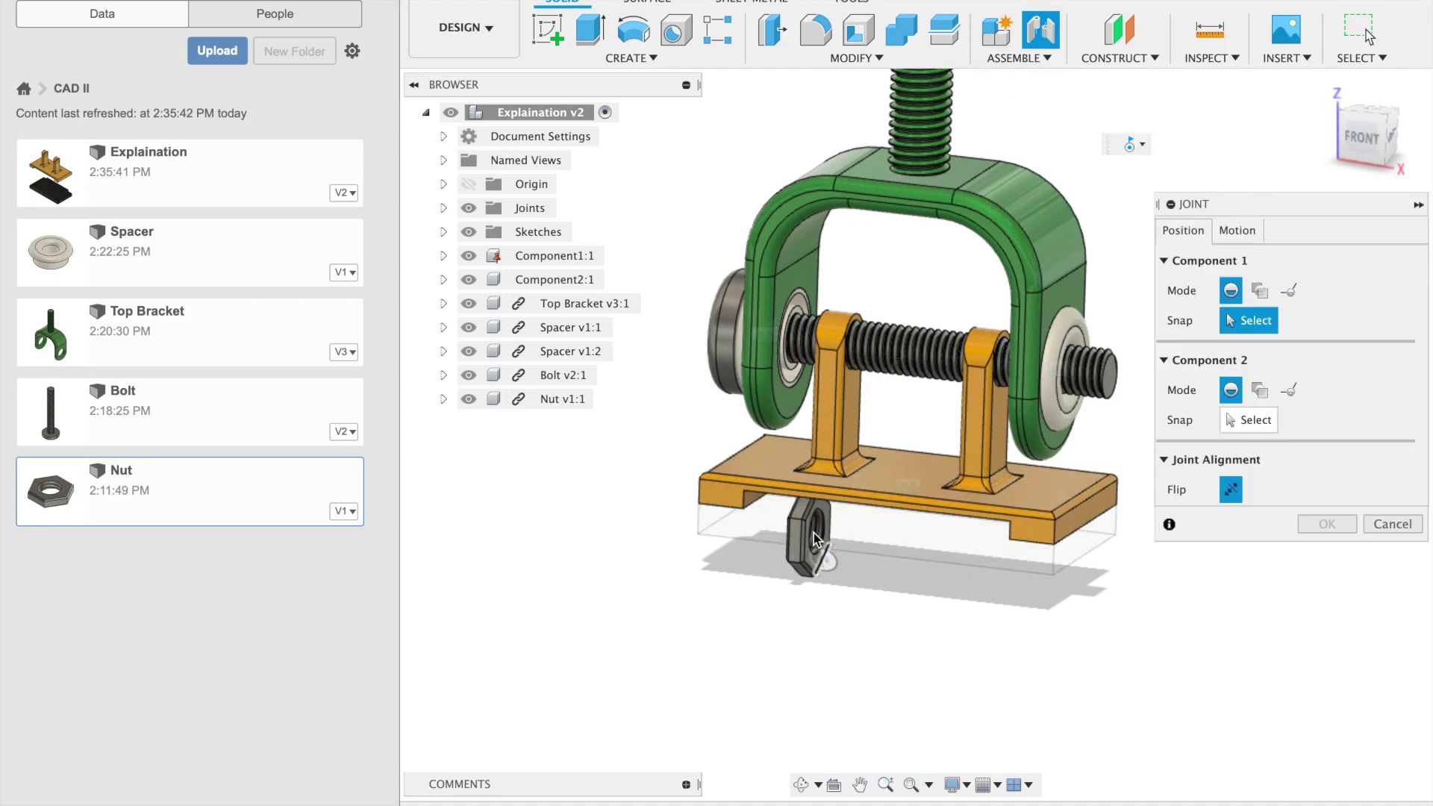
- Rigidly join the nut's bore centre to the spacer's outer face at the bolt's end
{"action": "scroll", "coordinate": [817, 527], "scroll_direction": "up", "scroll_amount": 6}
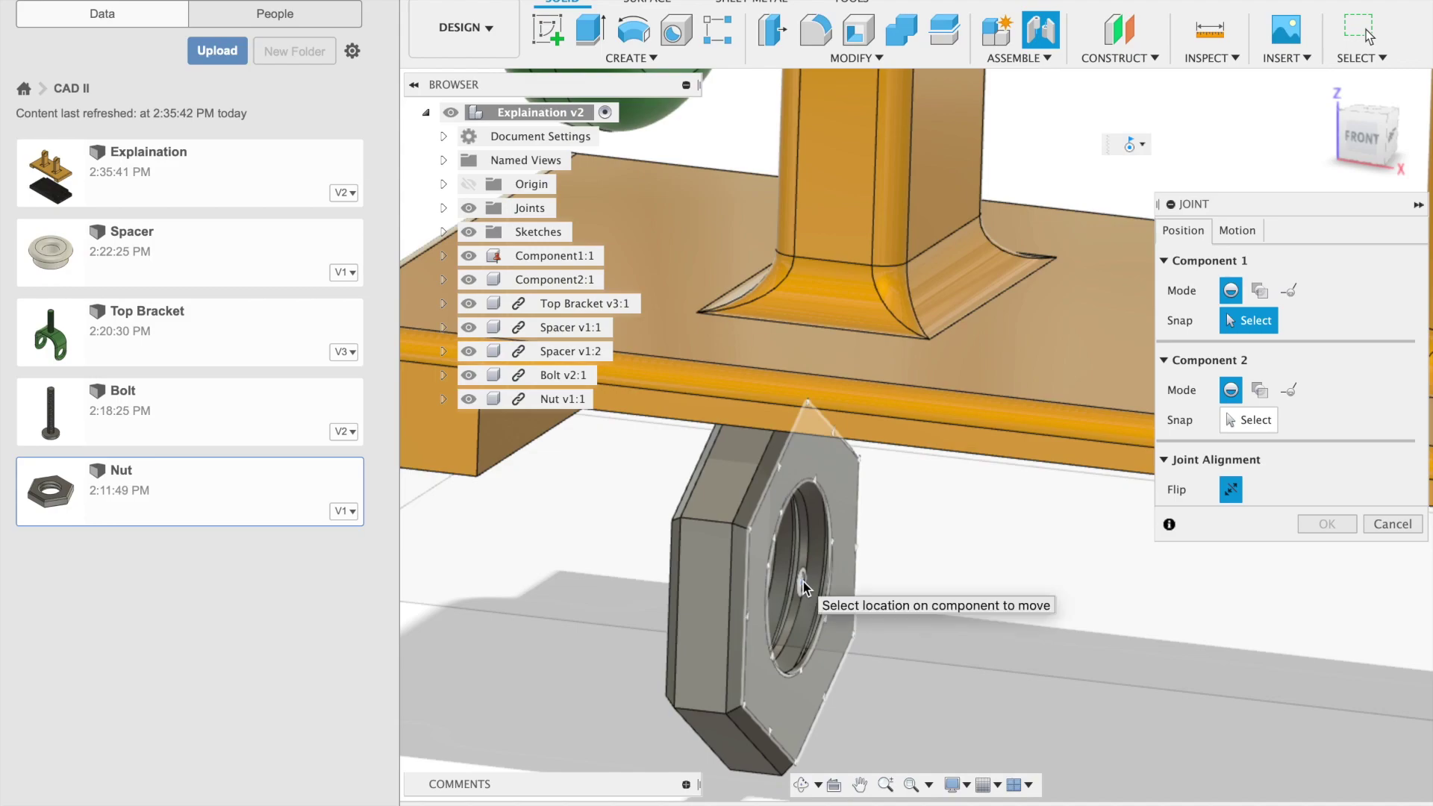
{"action": "middle_click_drag", "start_coordinate": [805, 588], "coordinate": [926, 523], "text": "shift"}
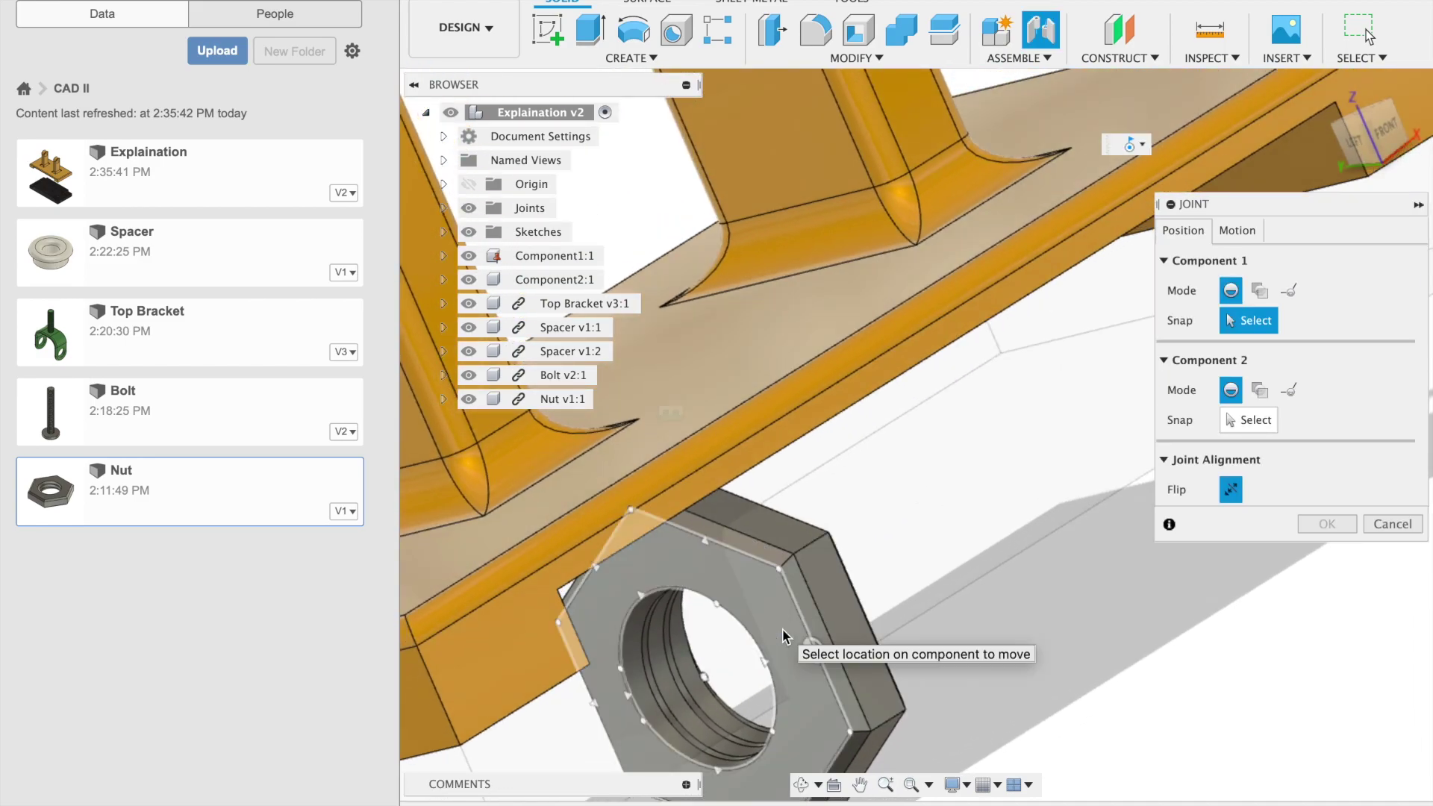
{"action": "left_click", "coordinate": [710, 678]}
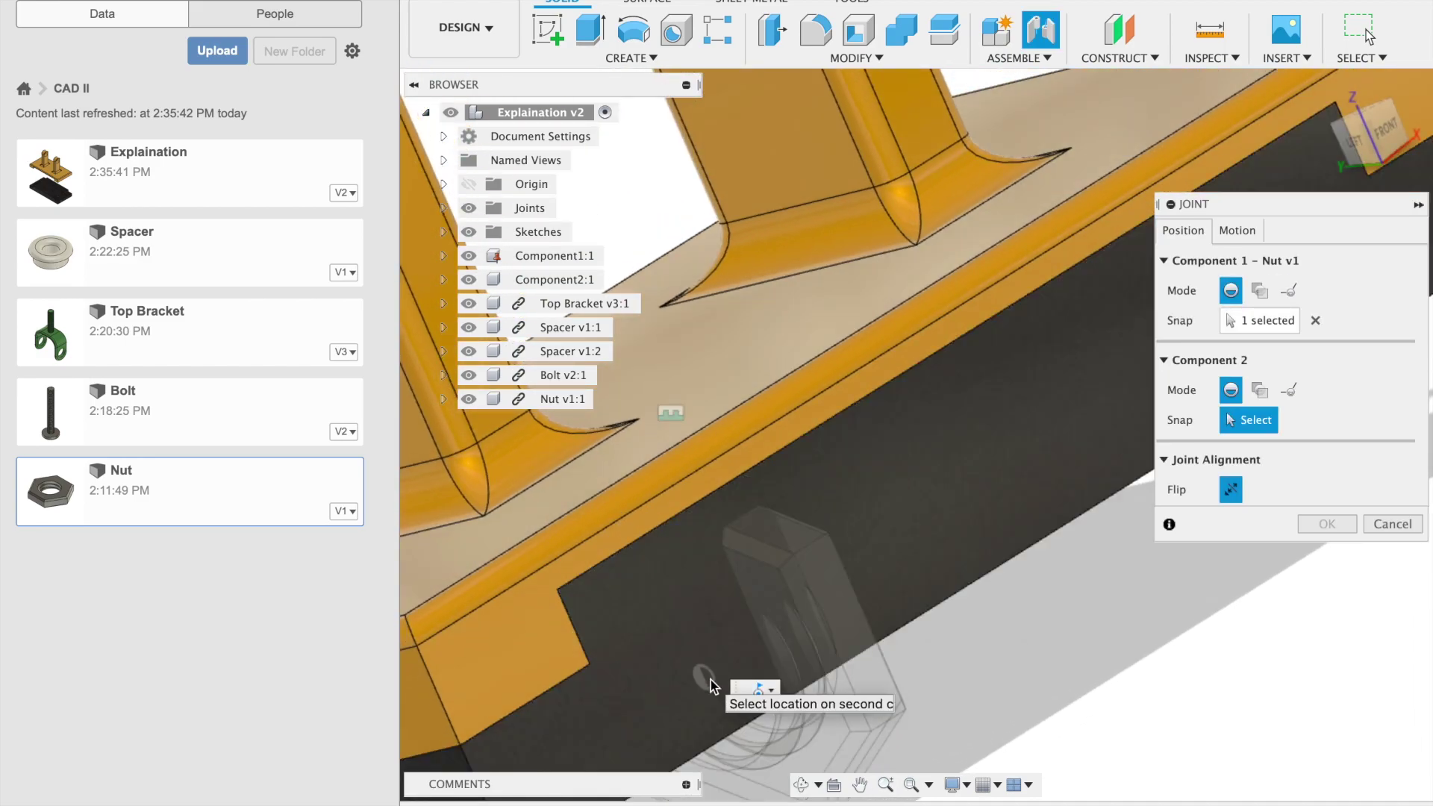
{"action": "scroll", "coordinate": [758, 603], "scroll_direction": "down", "scroll_amount": 10}
{"action": "middle_click_drag", "start_coordinate": [973, 274], "coordinate": [810, 266]}
{"action": "scroll", "coordinate": [880, 298], "scroll_direction": "up", "scroll_amount": 5}
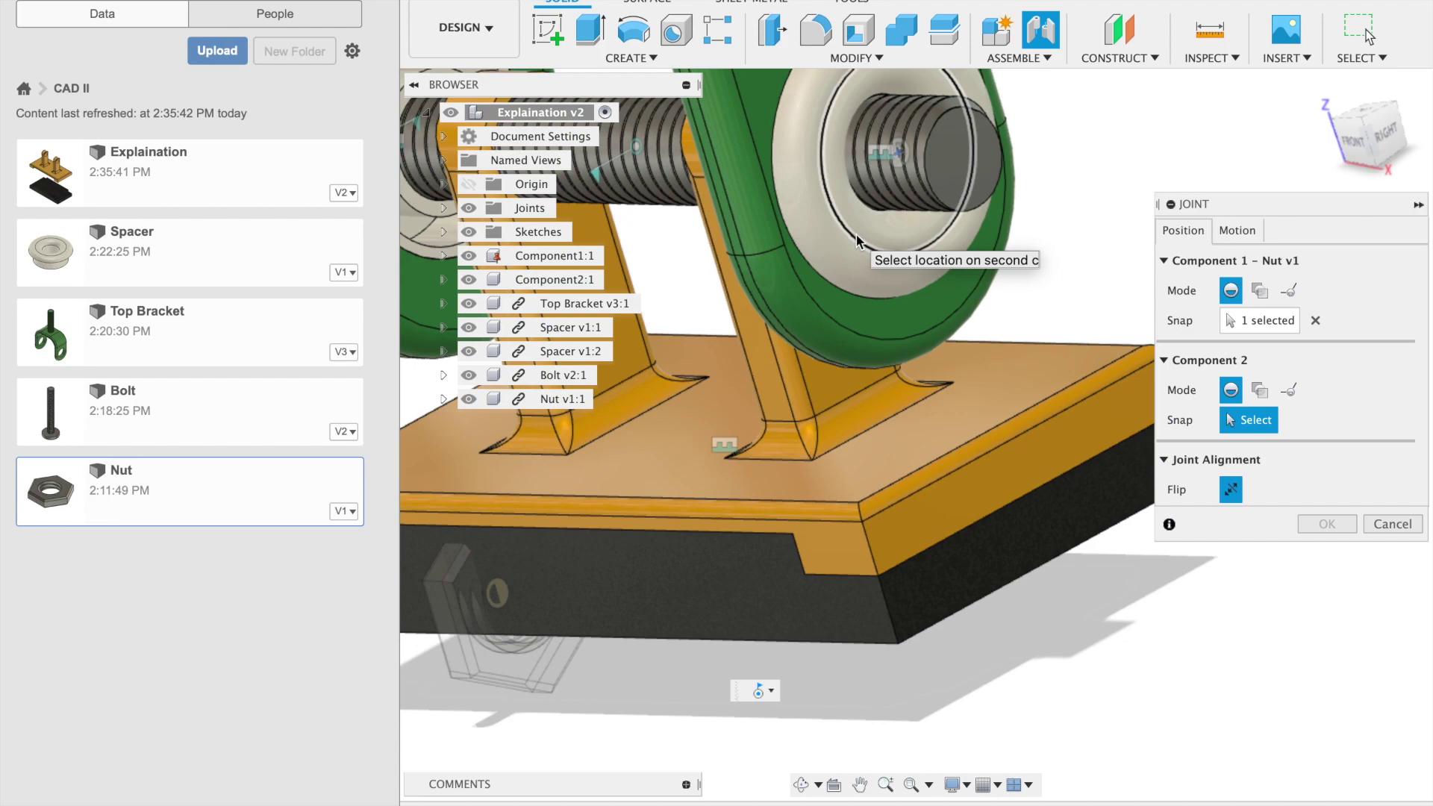
{"action": "left_click", "coordinate": [899, 156]}
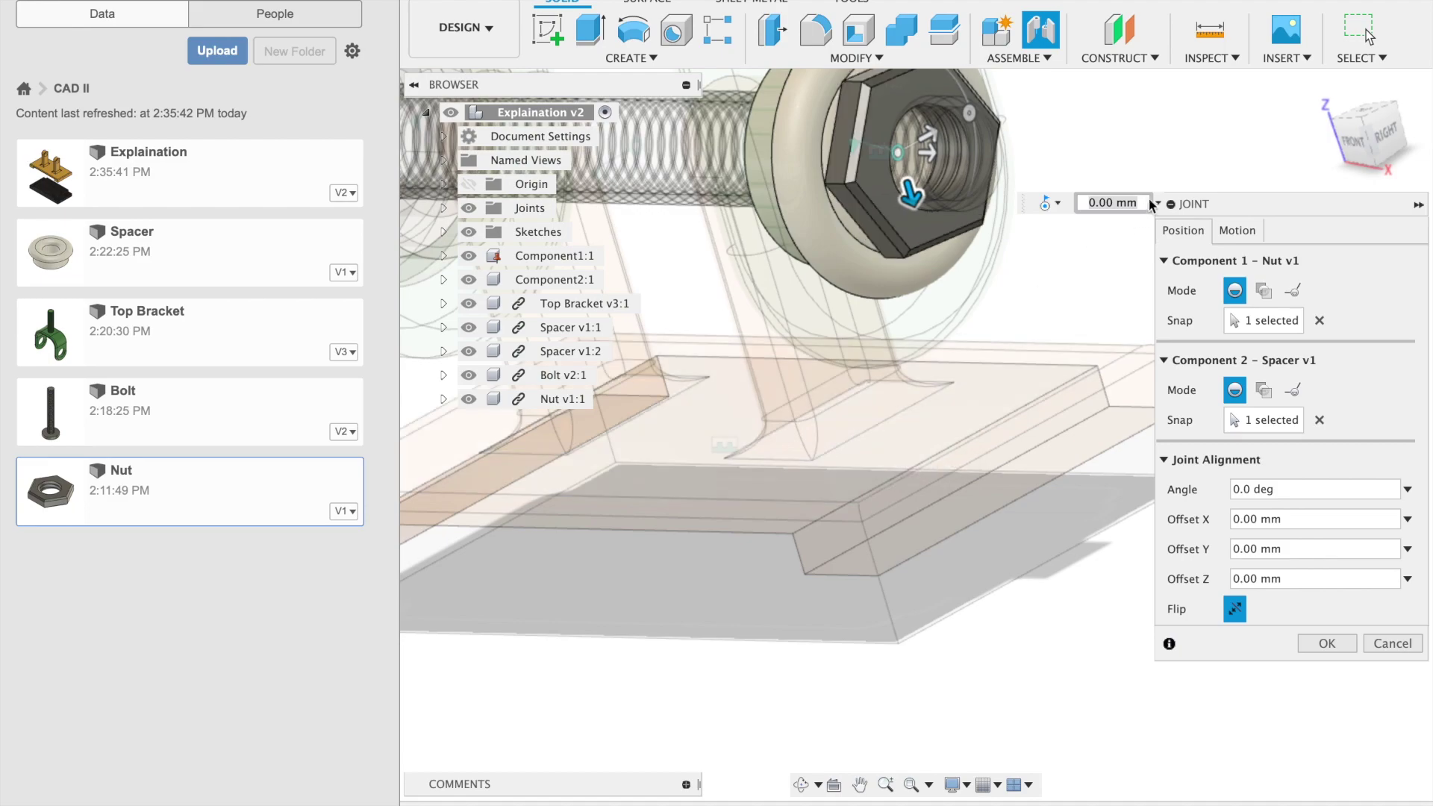
{"action": "left_click", "coordinate": [1237, 230]}
{"action": "left_click", "coordinate": [1266, 261]}
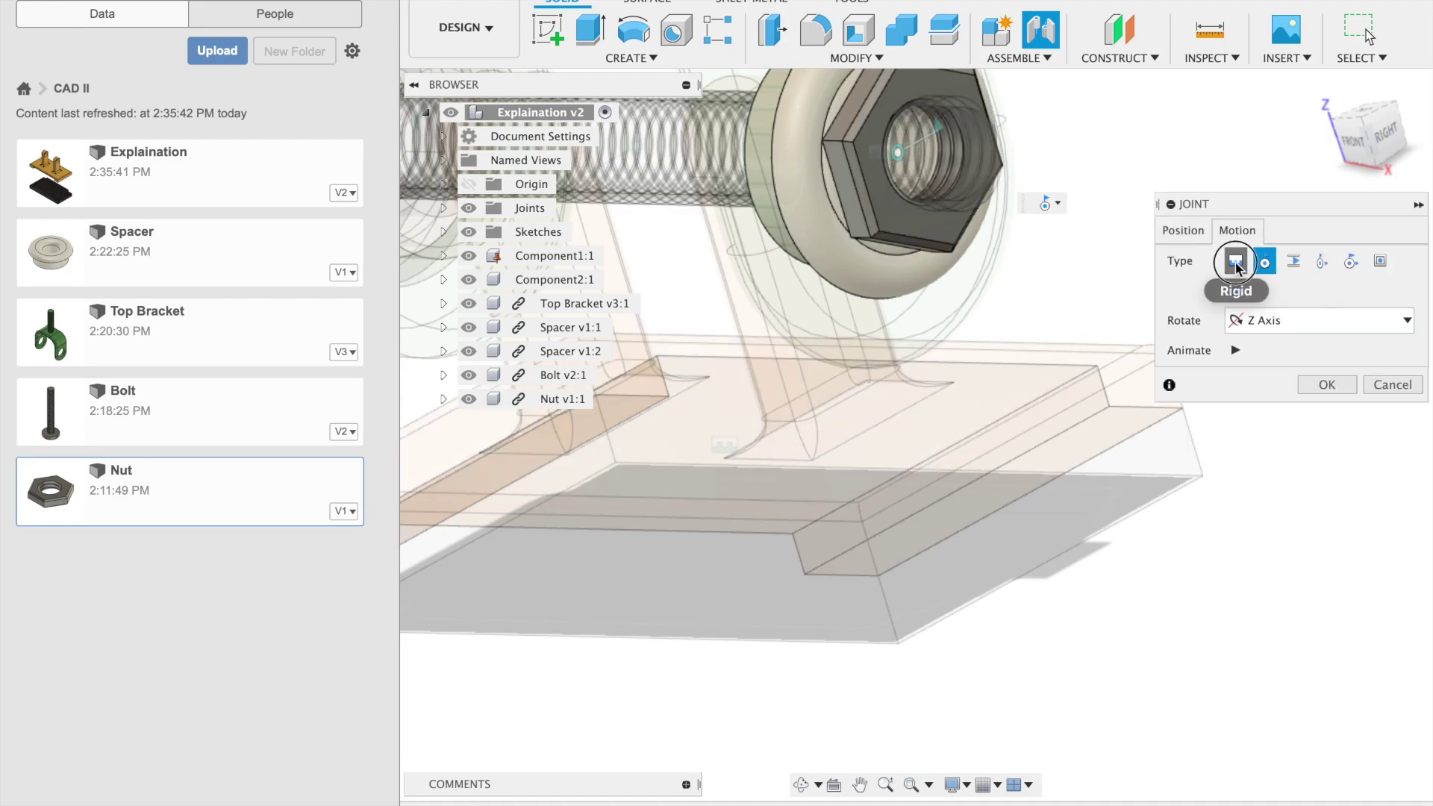
{"action": "left_click", "coordinate": [1236, 263]}
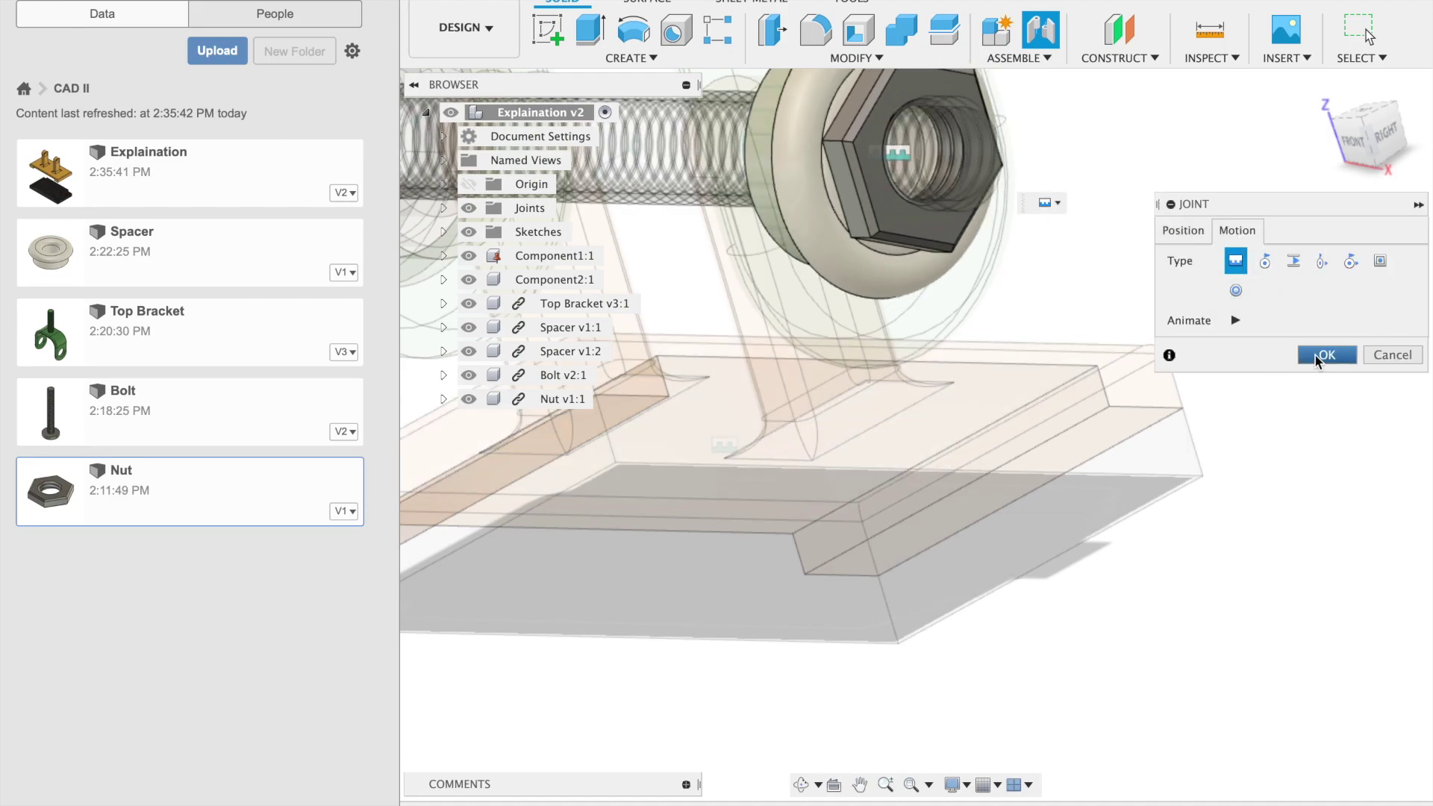
{"action": "left_click", "coordinate": [1320, 355]}
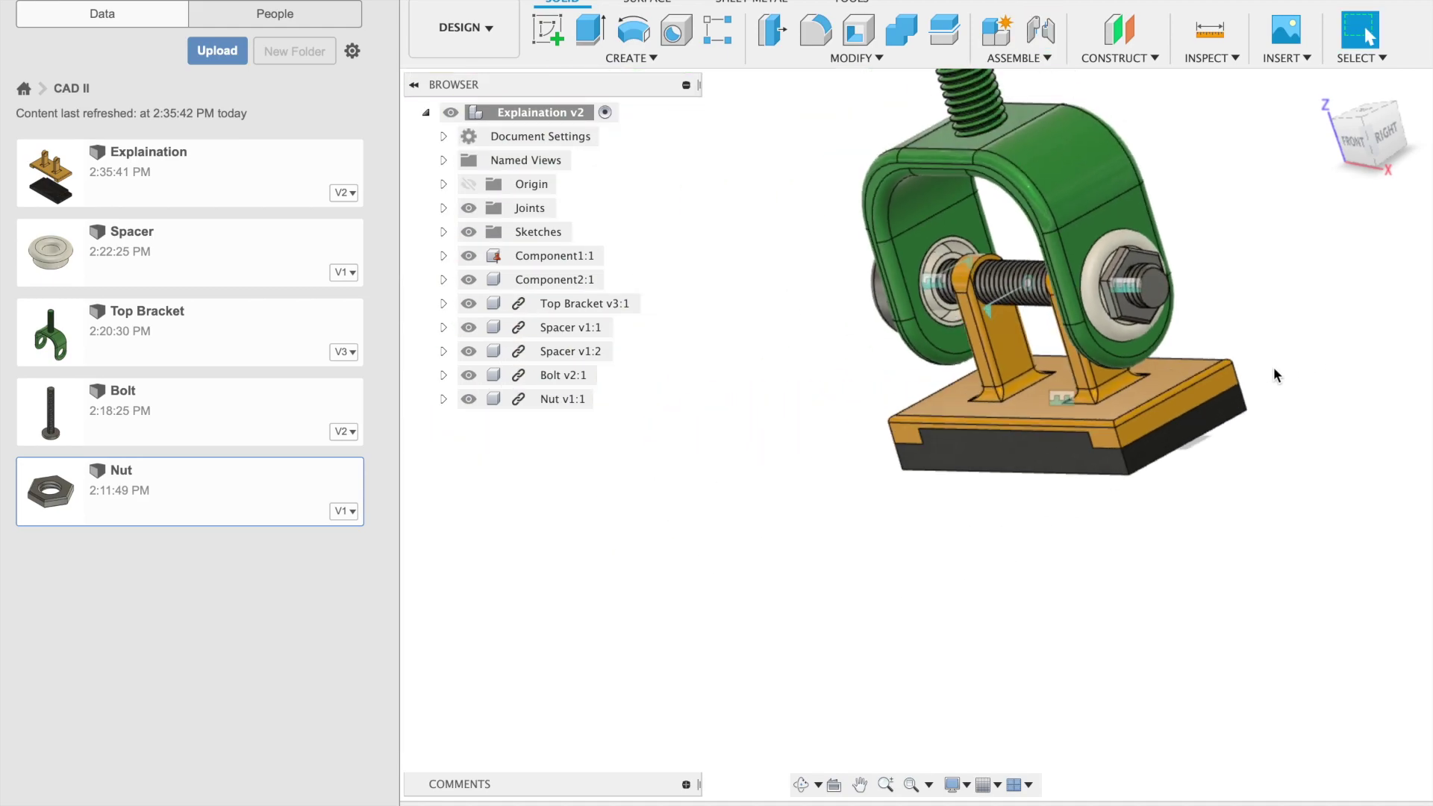
- Swing the green bracket and bolt about their hinge, then fit the whole assembly in view
{"action": "middle_click_drag", "start_coordinate": [1276, 352], "coordinate": [979, 532], "text": "shift"}
{"action": "left_click_drag", "start_coordinate": [814, 127], "coordinate": [802, 403]}
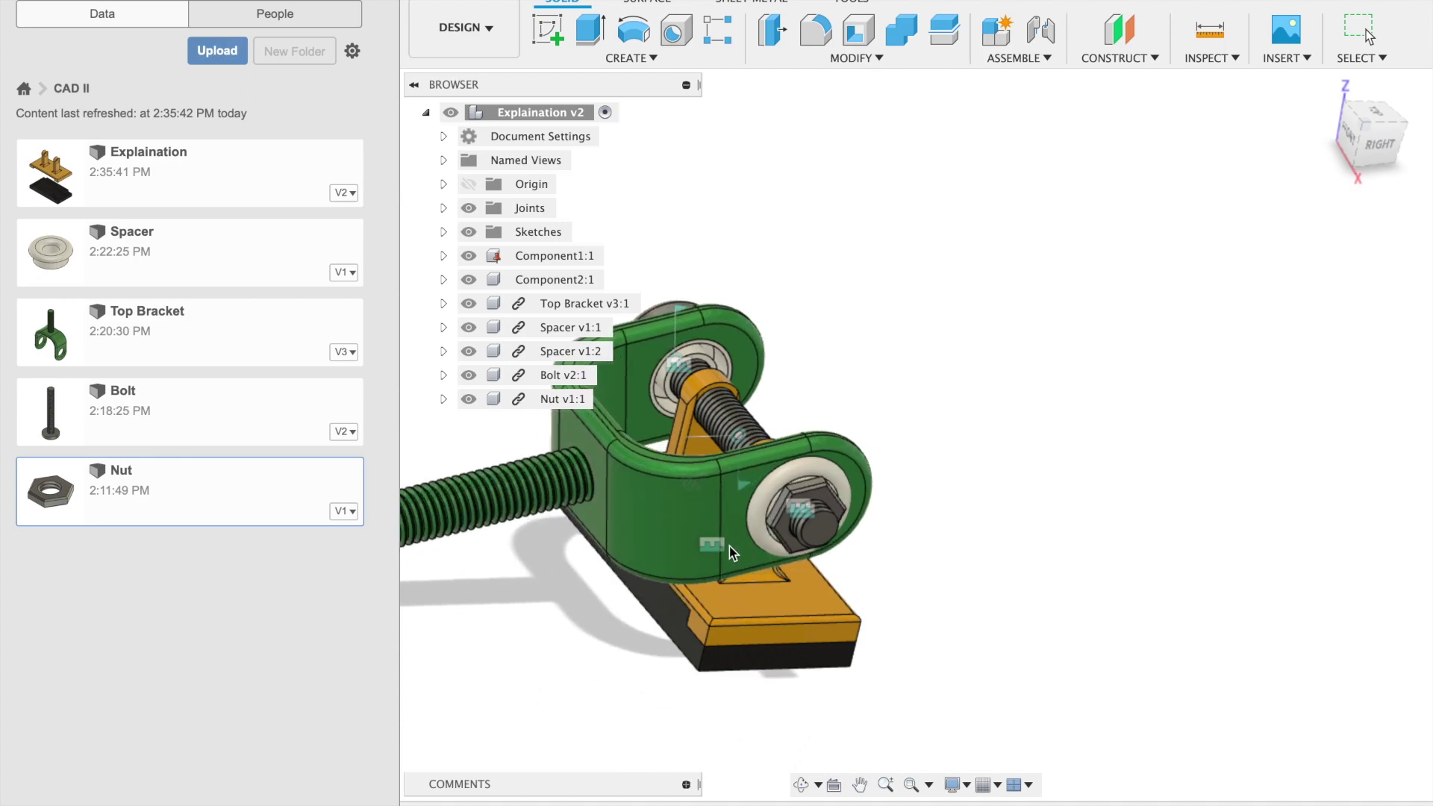
{"action": "key", "text": "F6"}
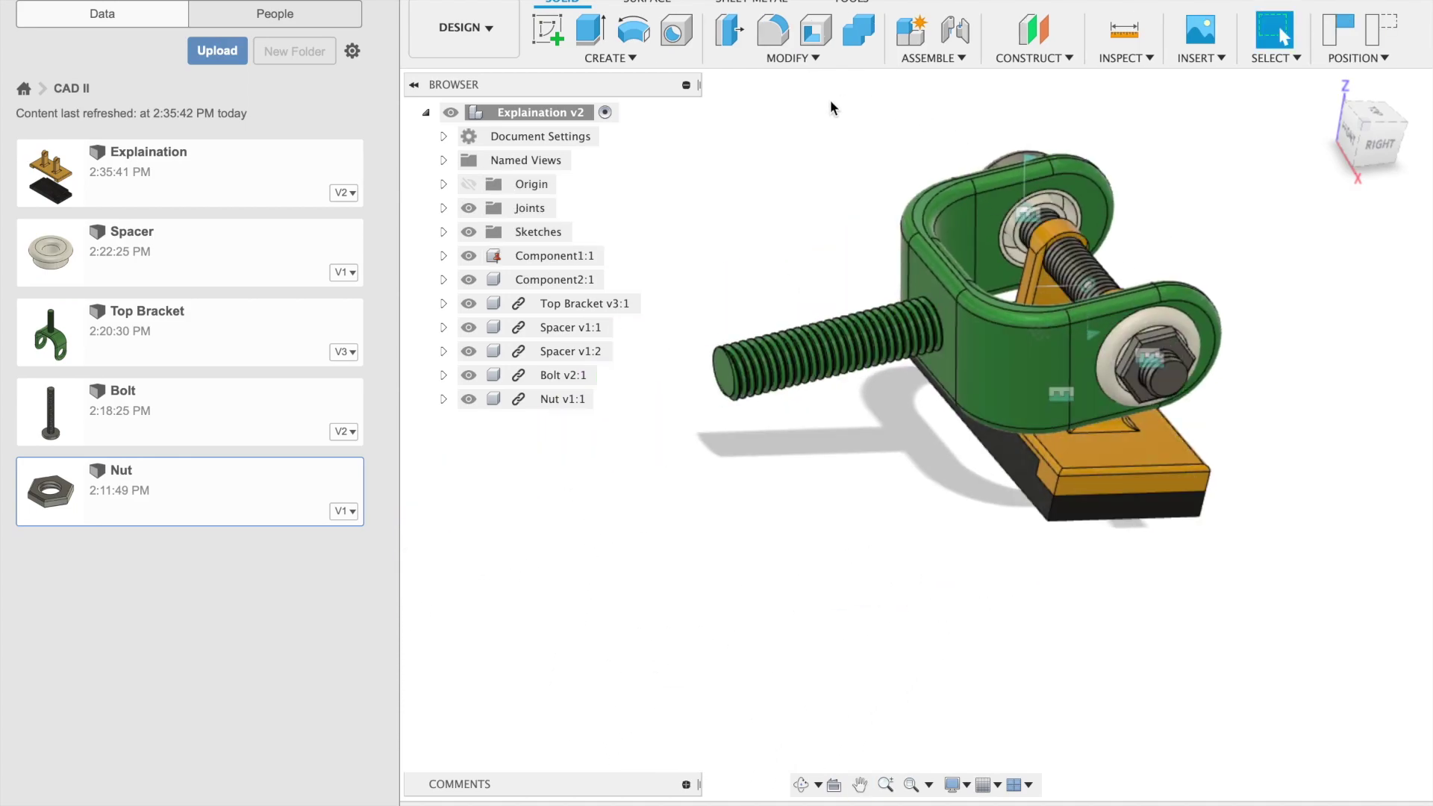
- Expand the Joints list (Rigid1–3, Rev4, Rev5, Rigid6) and swing the bracket up-left again
{"action": "left_click", "coordinate": [445, 209]}
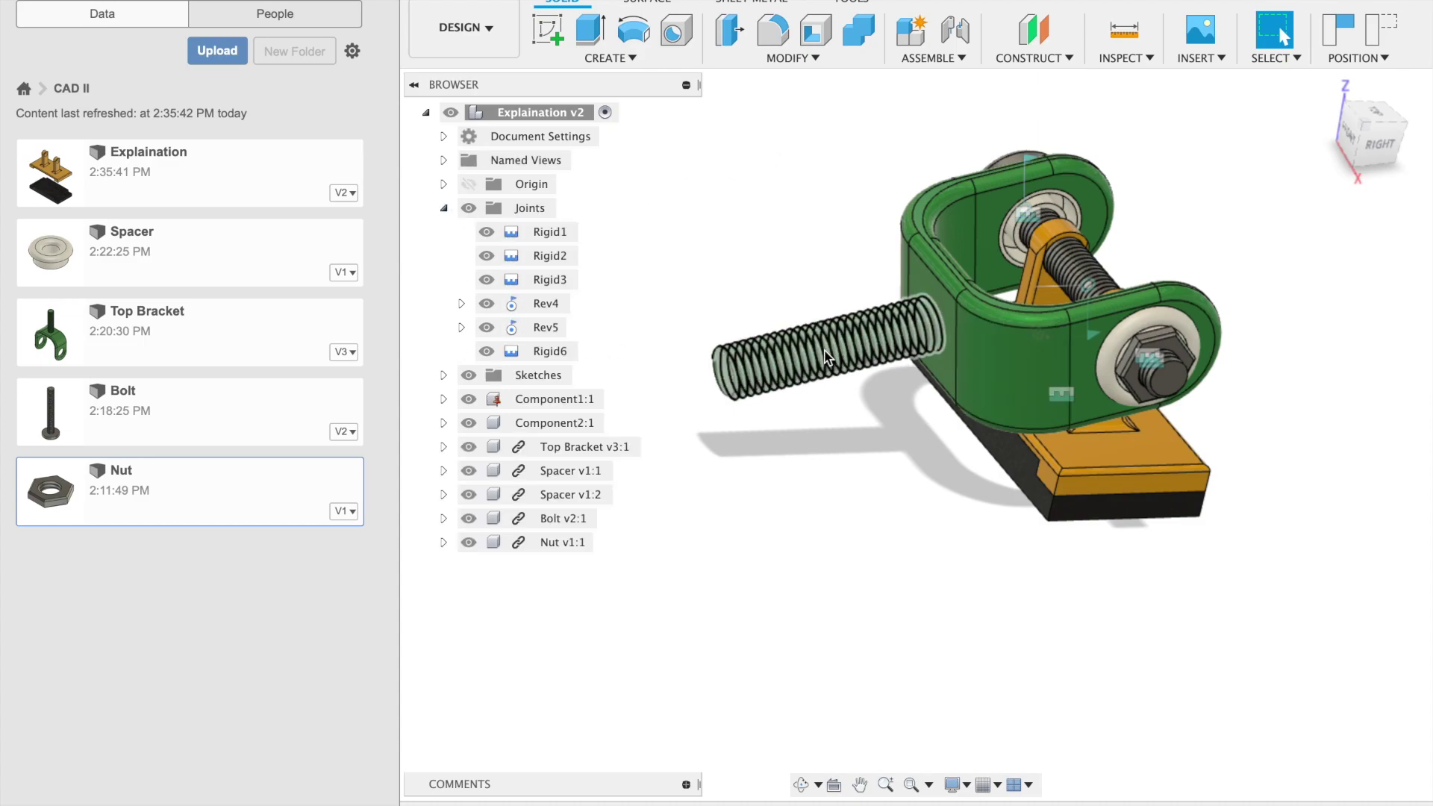
{"action": "left_click_drag", "start_coordinate": [821, 343], "coordinate": [1089, 327]}
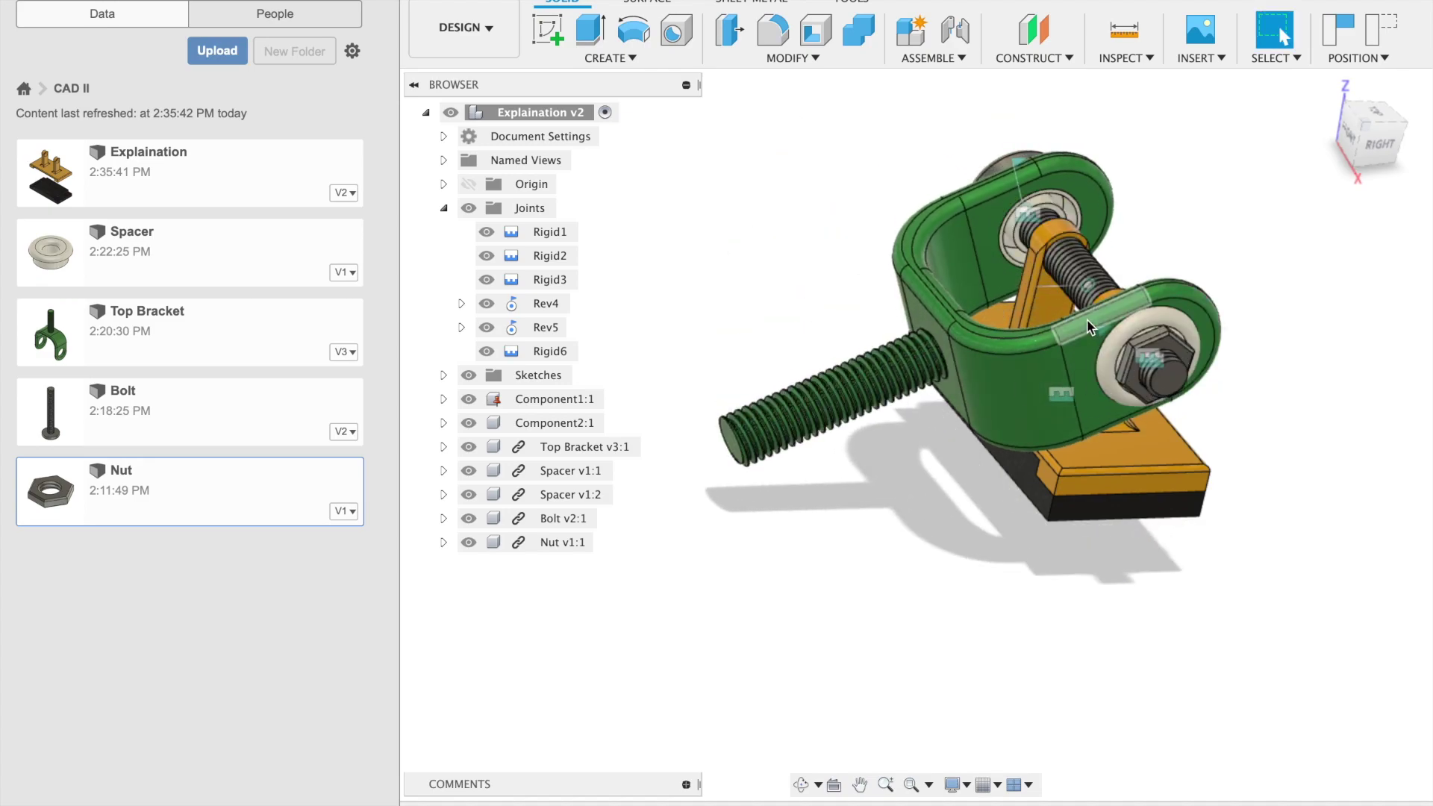
{"action": "right_click", "coordinate": [536, 309]}
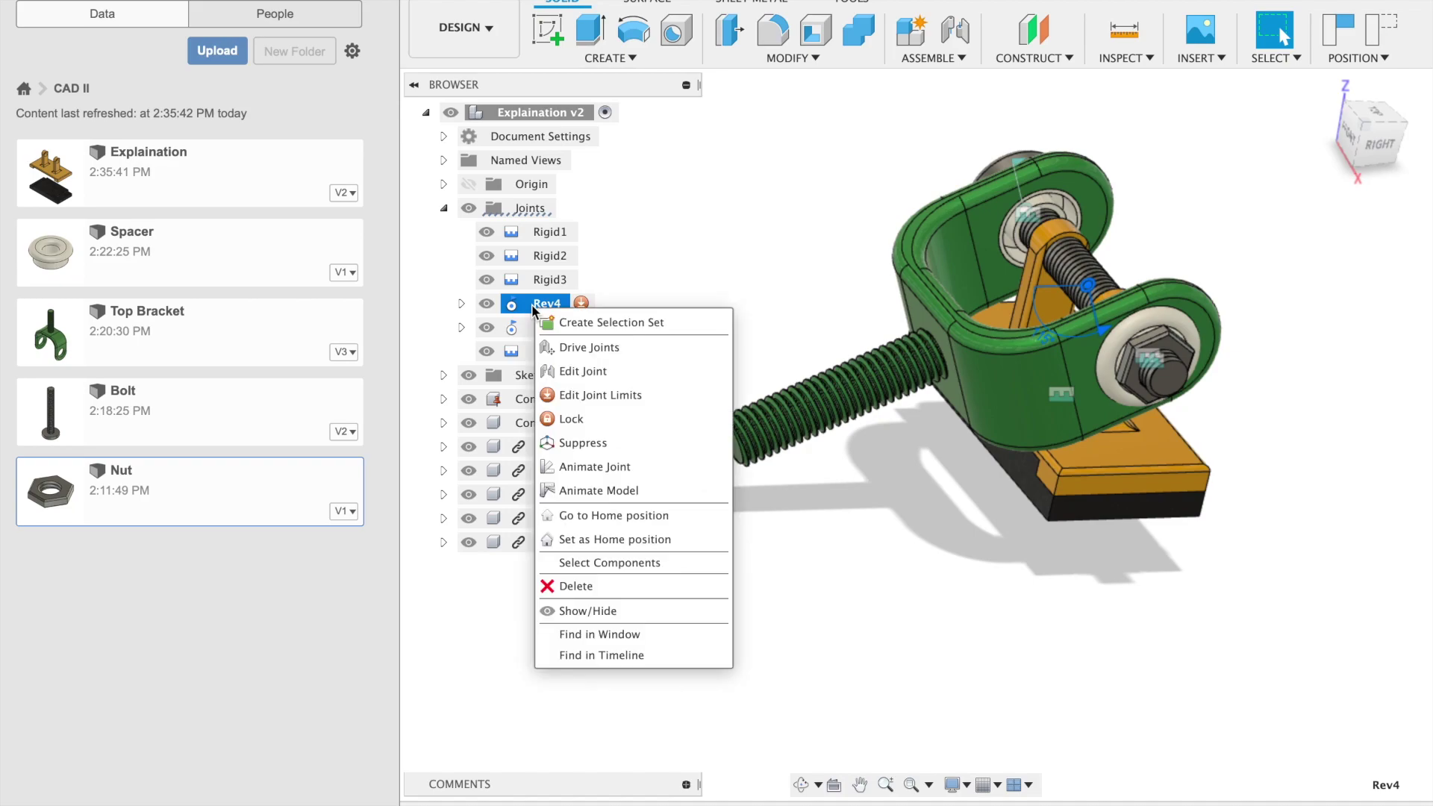
- Limit Rev4's rotation to a minimum of -180° and a maximum of 100°
{"action": "left_click", "coordinate": [593, 395]}
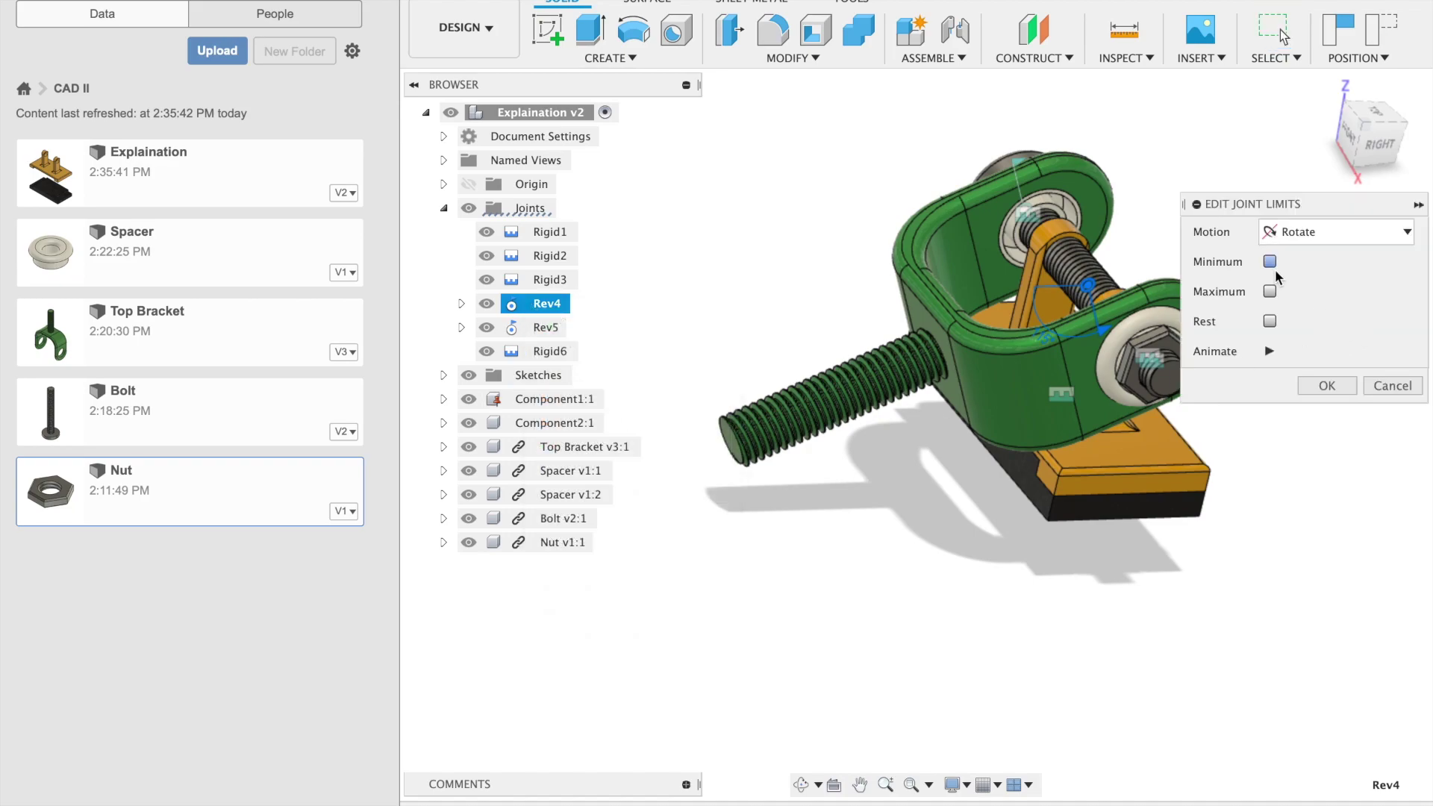
{"action": "left_click", "coordinate": [1271, 262]}
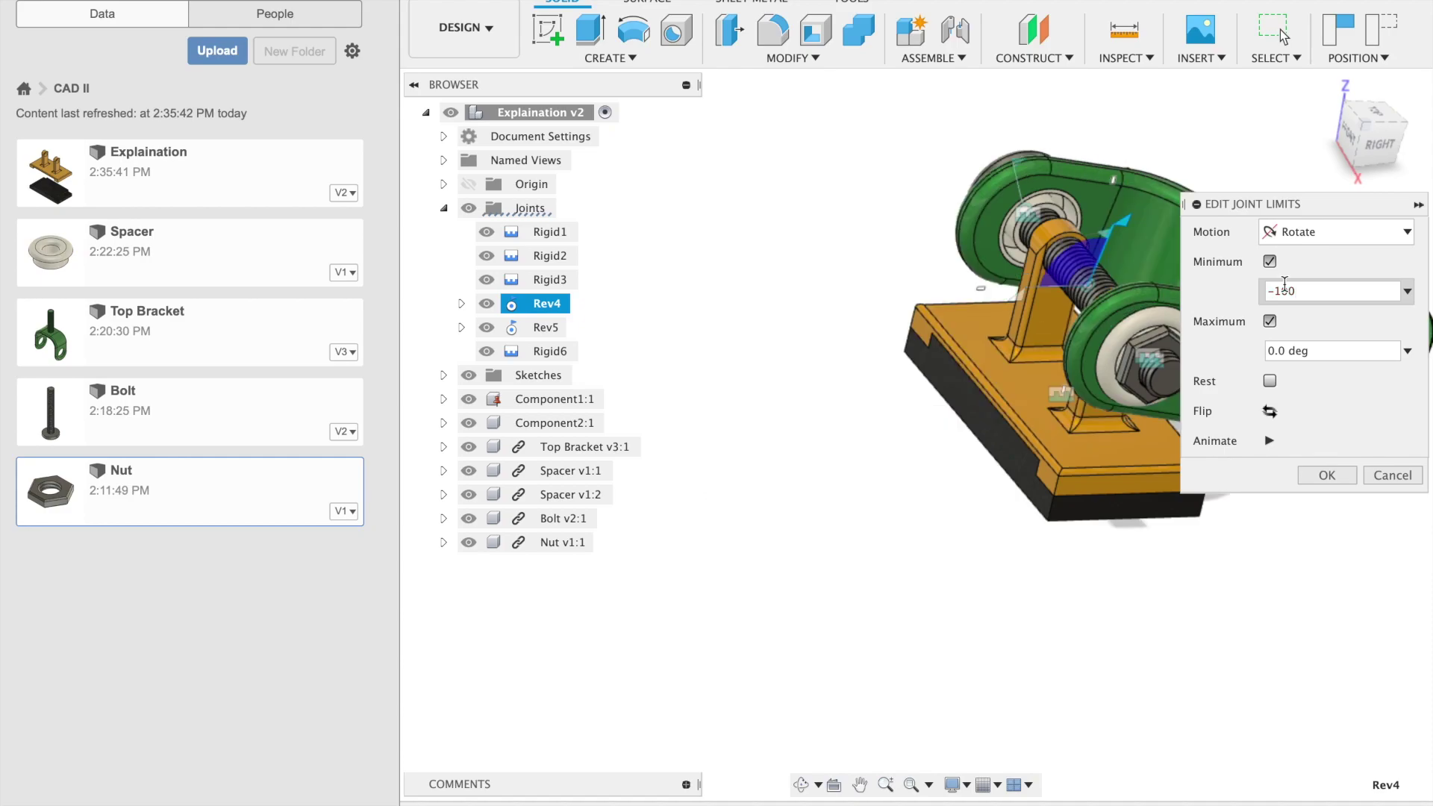
{"action": "type", "text": "00"}
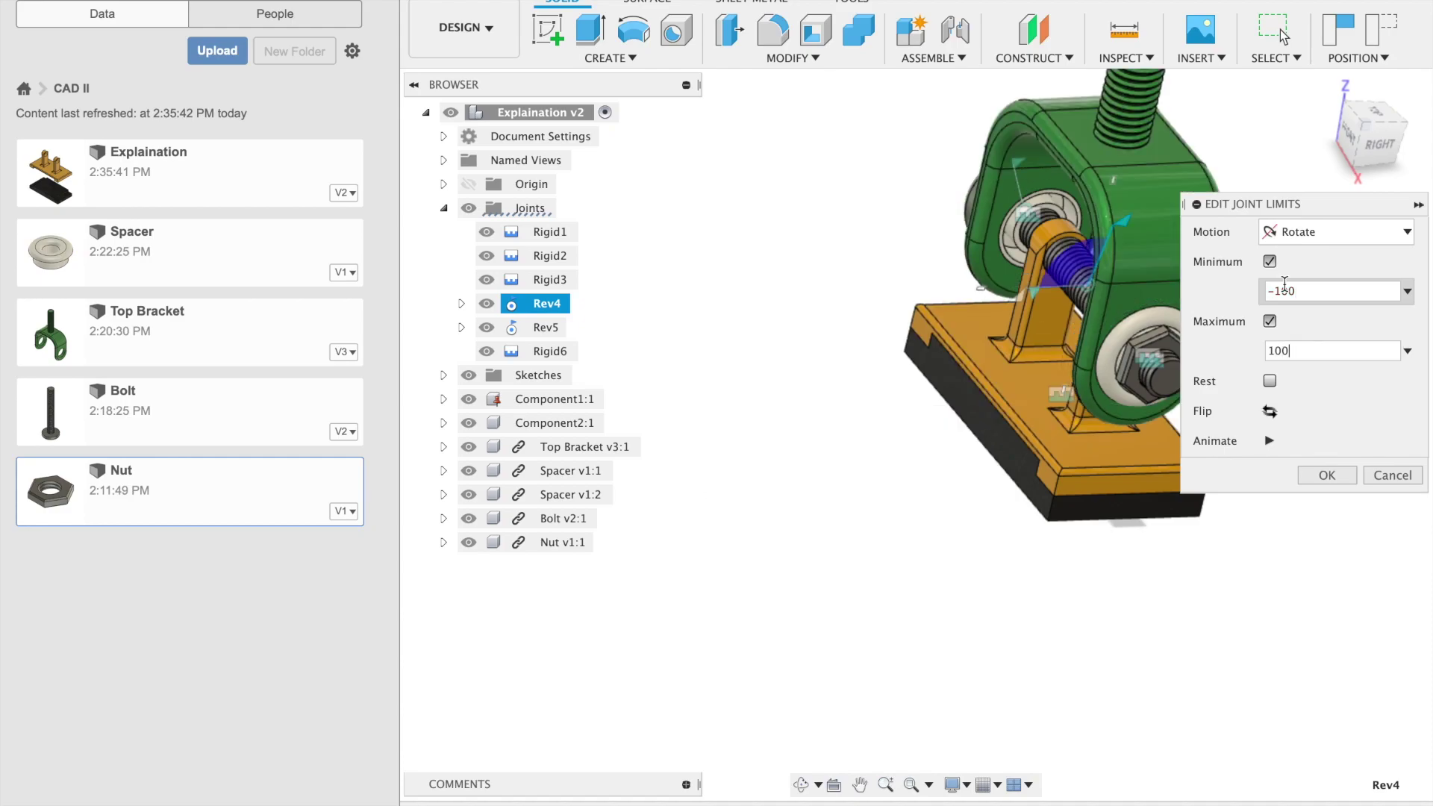
{"action": "key", "text": "Return"}
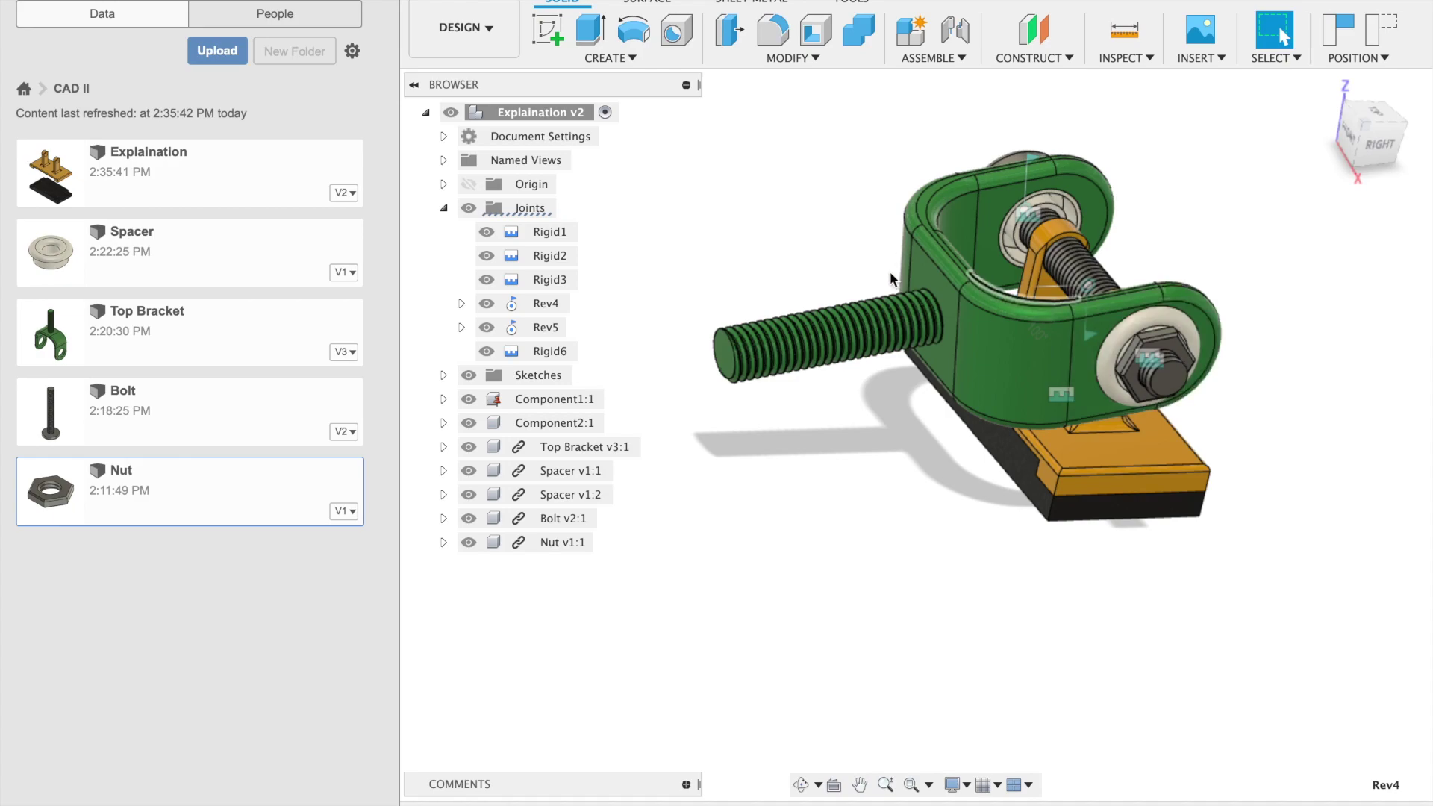
{"action": "left_click", "coordinate": [834, 412]}
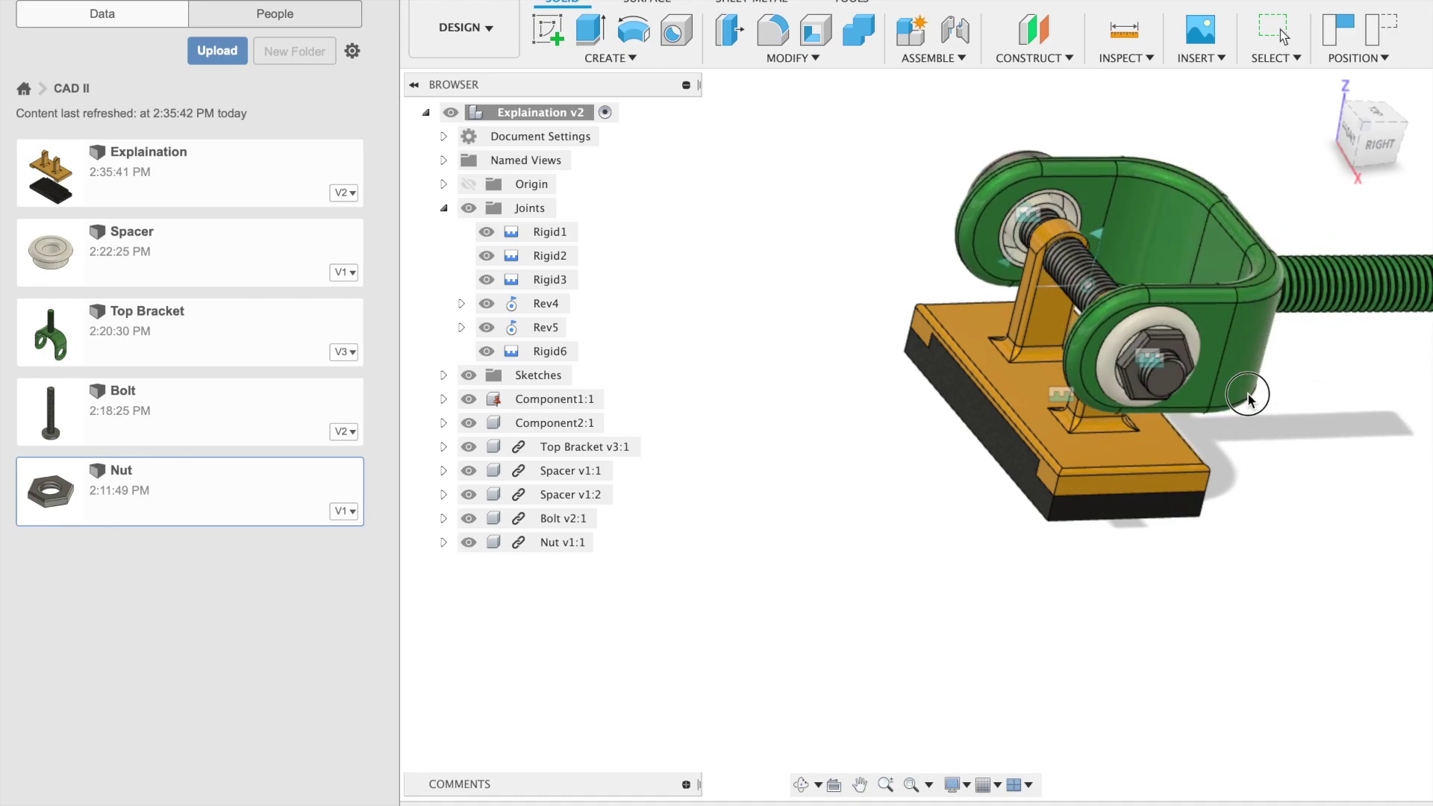
{"action": "middle_click_drag", "start_coordinate": [1156, 370], "coordinate": [1088, 388], "text": "shift"}
{"action": "scroll", "coordinate": [1066, 405], "scroll_direction": "down", "scroll_amount": 1}
{"action": "scroll", "coordinate": [1026, 422], "scroll_direction": "up", "scroll_amount": 3}
{"action": "scroll", "coordinate": [1180, 281], "scroll_direction": "down", "scroll_amount": 2}
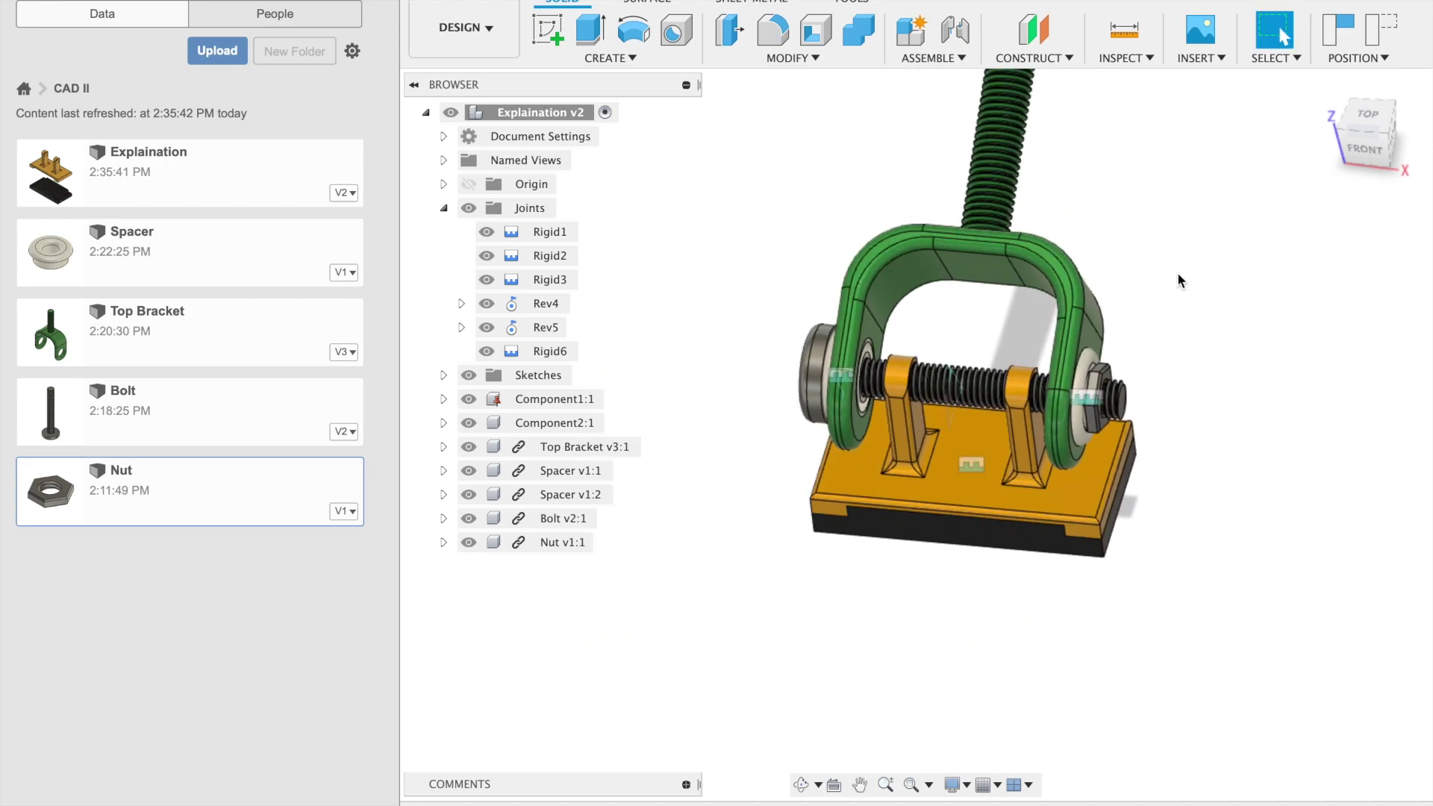
{"action": "middle_click_drag", "start_coordinate": [1217, 473], "coordinate": [1184, 506], "text": "shift"}
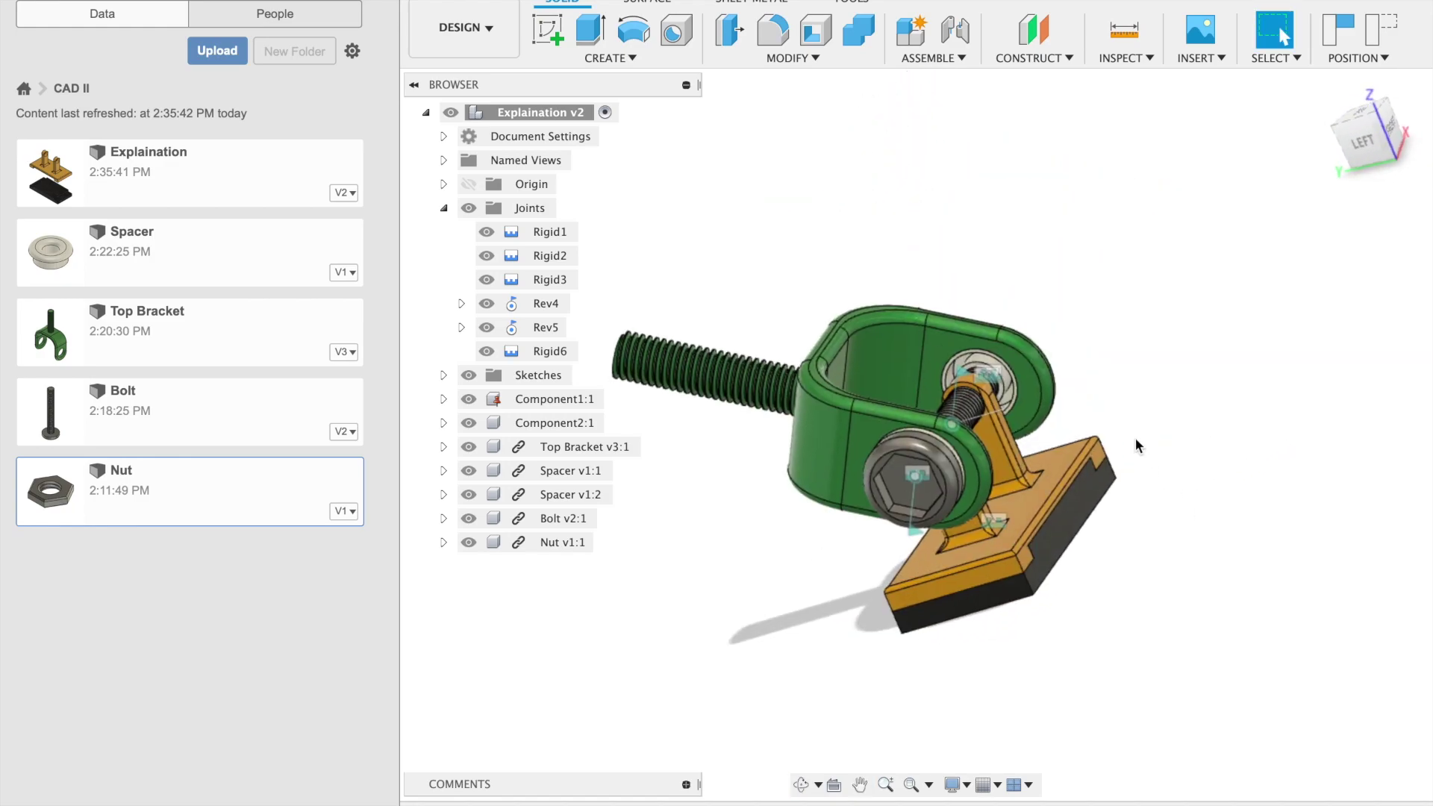